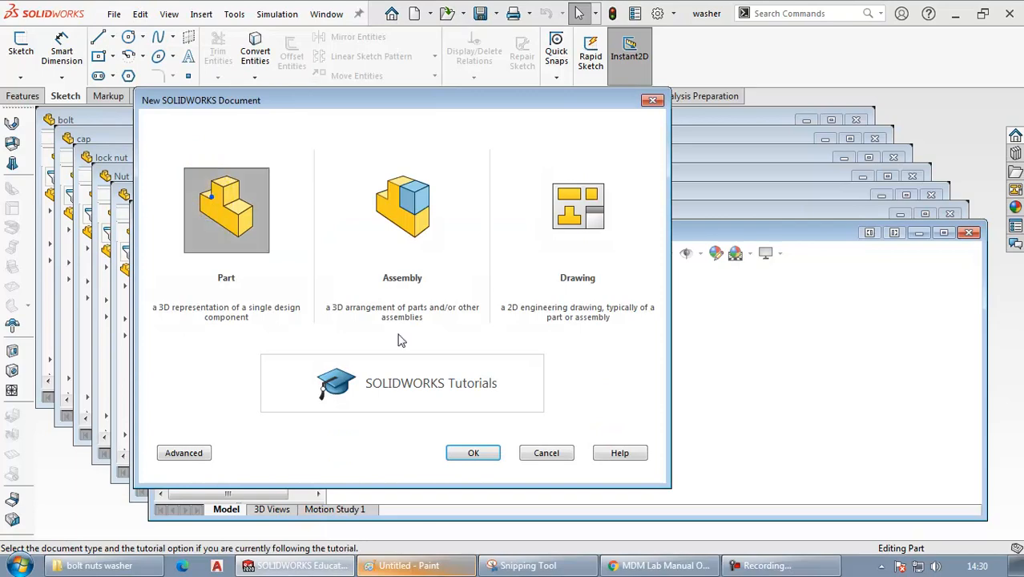
Create a new part document with MMGS (millimeter, gram, second) units and maximize its window
{"action": "left_click", "coordinate": [481, 453]}
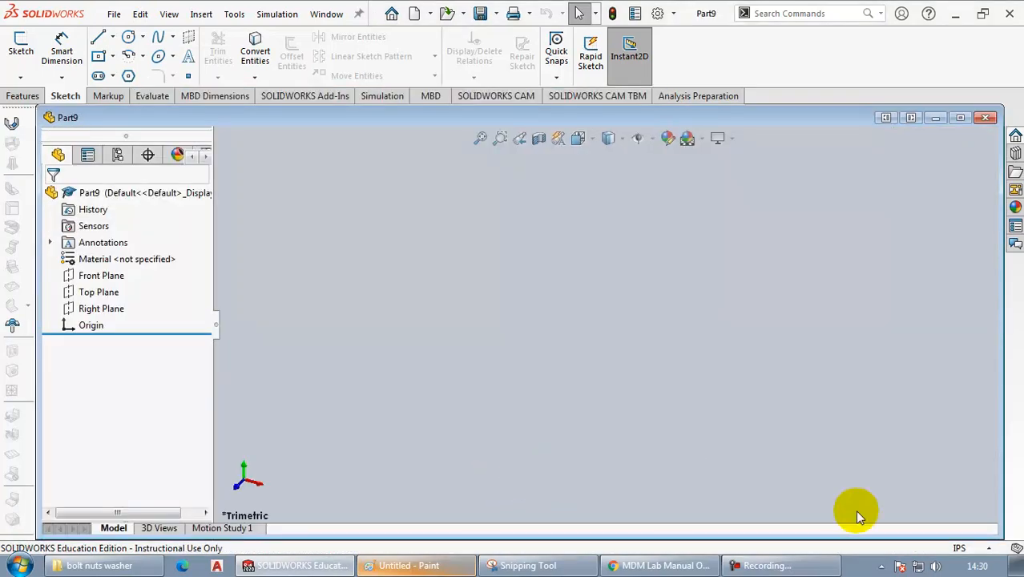
{"action": "left_click", "coordinate": [971, 549]}
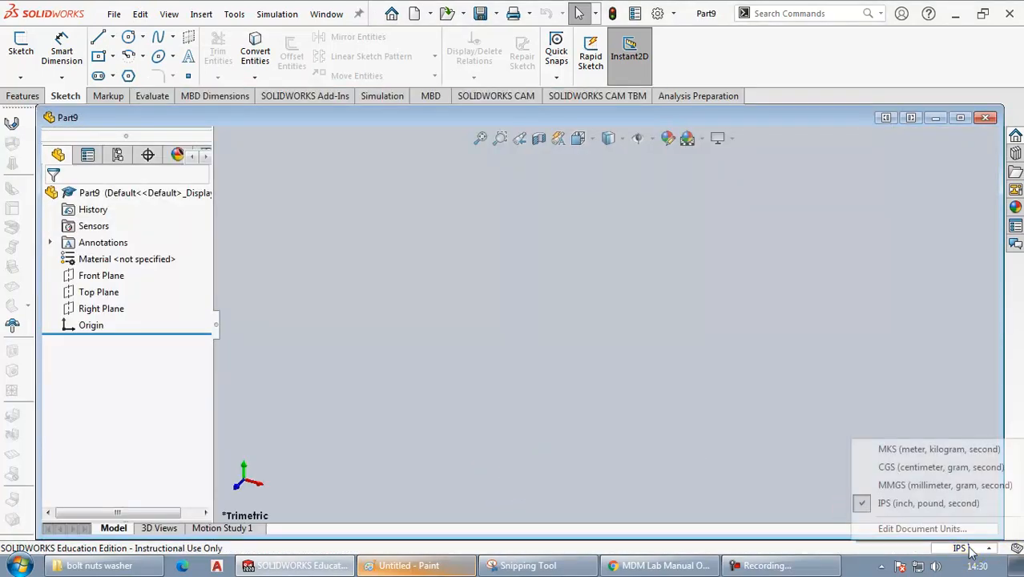
{"action": "left_click", "coordinate": [925, 485]}
{"action": "left_click", "coordinate": [960, 118]}
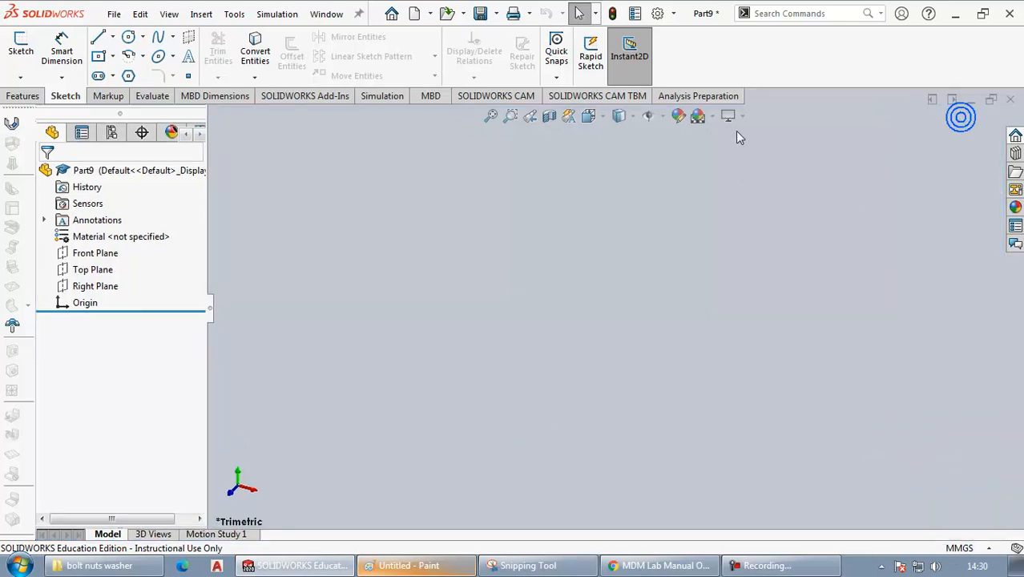
Display the reference planes in the graphics area and set the scene background to Plain White
{"action": "left_click", "coordinate": [662, 115]}
{"action": "left_click", "coordinate": [671, 138]}
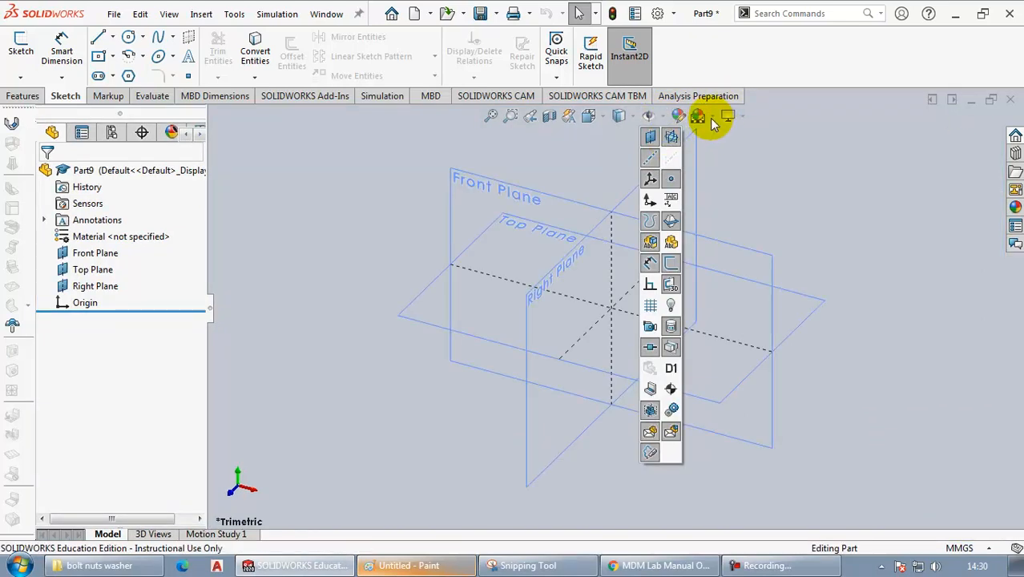
{"action": "left_click", "coordinate": [711, 117]}
{"action": "left_click", "coordinate": [729, 154]}
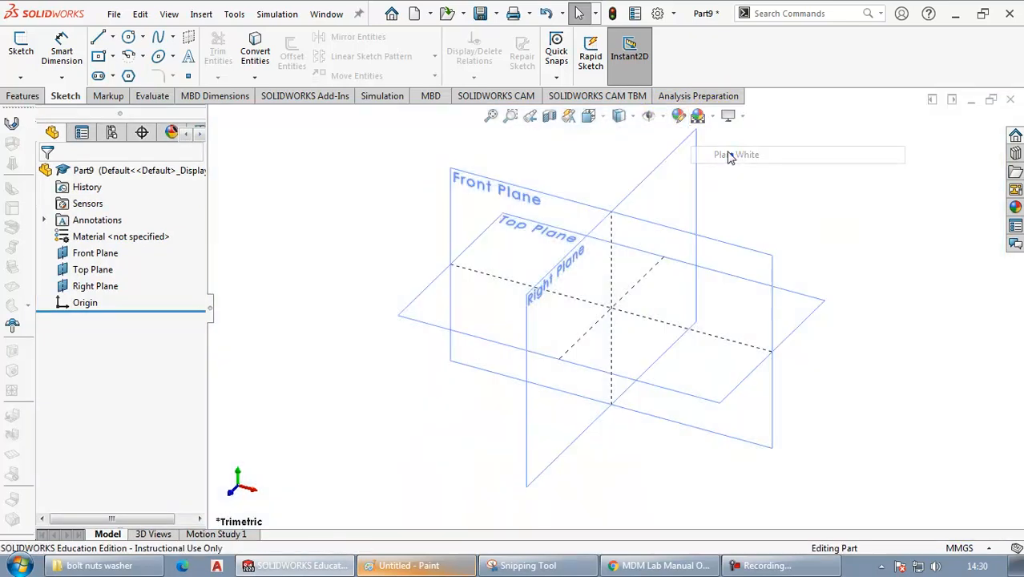
{"action": "left_click", "coordinate": [714, 117]}
{"action": "left_click", "coordinate": [949, 254]}
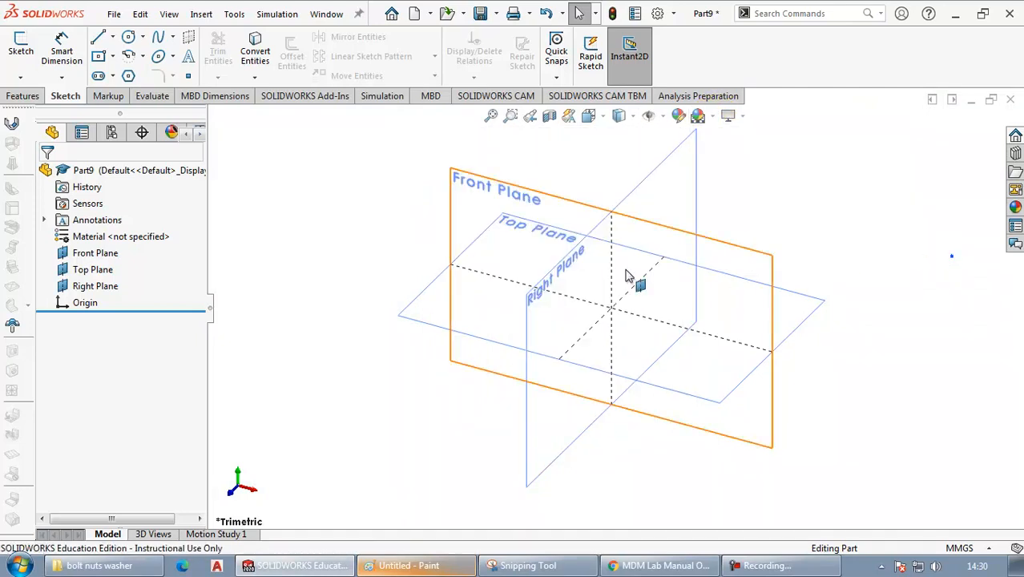
Start a sketch on the Front Plane and draw a closed four-line outline above the origin, with horizontal upper and lower edges and slanted sides
{"action": "left_click", "coordinate": [557, 204]}
{"action": "left_click", "coordinate": [21, 64]}
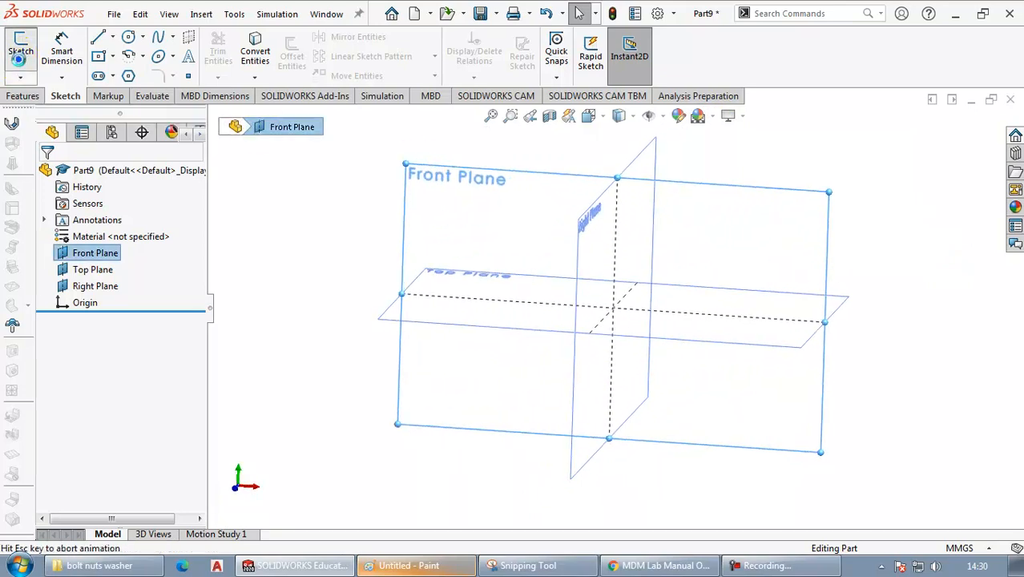
{"action": "left_click", "coordinate": [98, 37]}
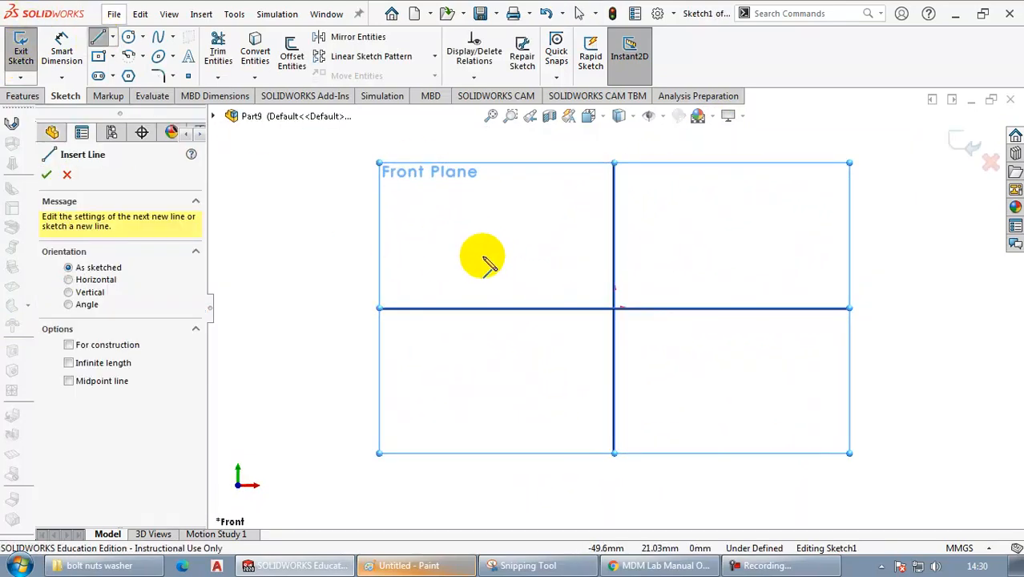
{"action": "left_click", "coordinate": [481, 258]}
{"action": "left_click", "coordinate": [743, 259]}
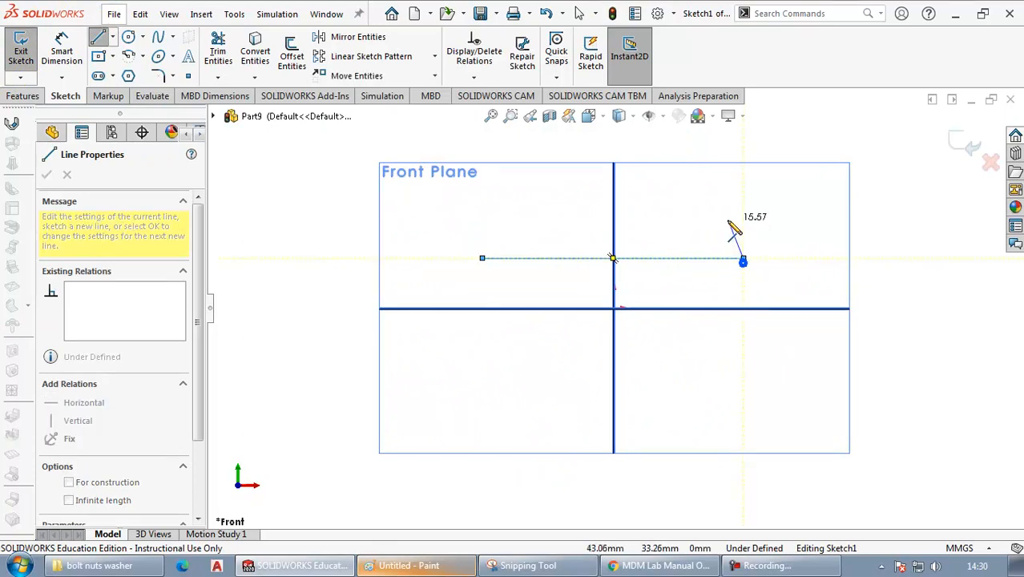
{"action": "left_click", "coordinate": [725, 216]}
{"action": "left_click", "coordinate": [526, 216]}
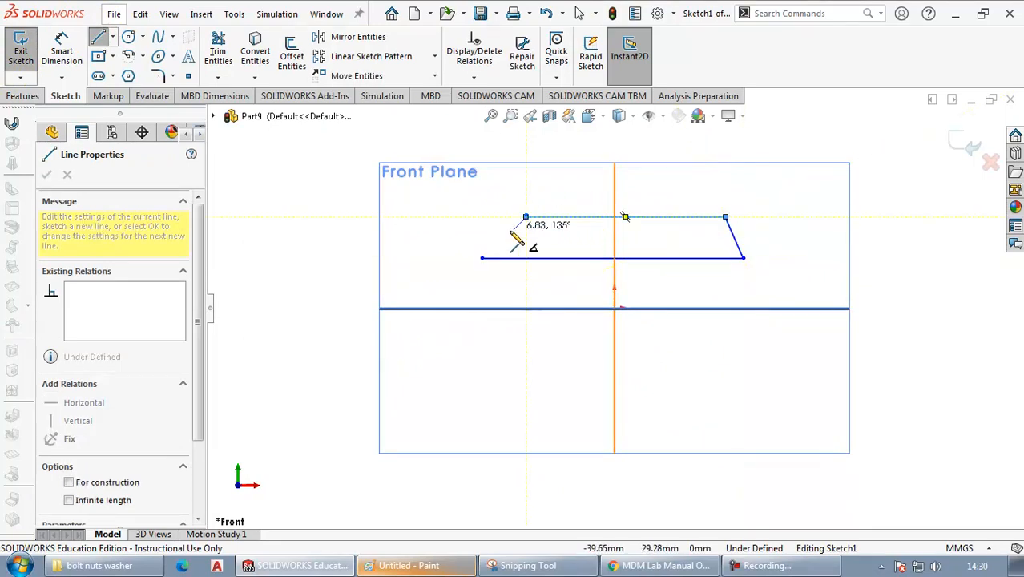
{"action": "left_click", "coordinate": [482, 258]}
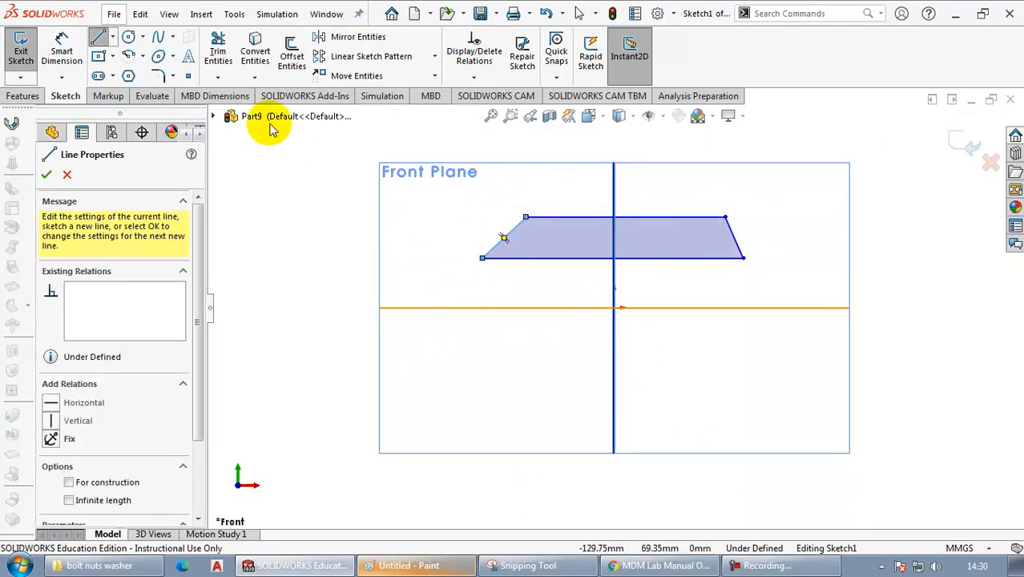
Place sketch points at the midpoints of the outline's lower and upper edges, and move both points to the left of the vertical axis
{"action": "left_click", "coordinate": [189, 77]}
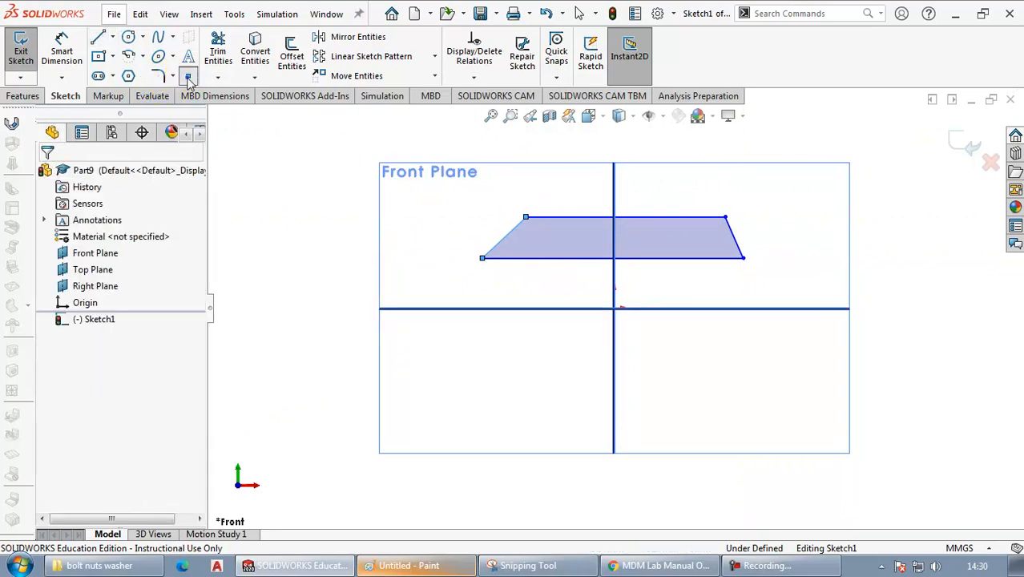
{"action": "left_click", "coordinate": [612, 258]}
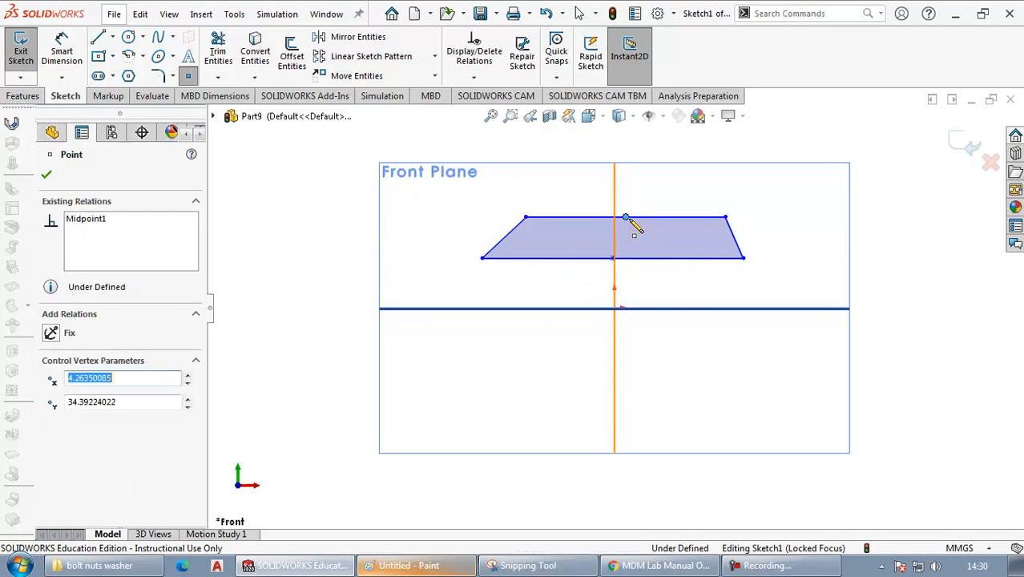
{"action": "key", "text": "Escape"}
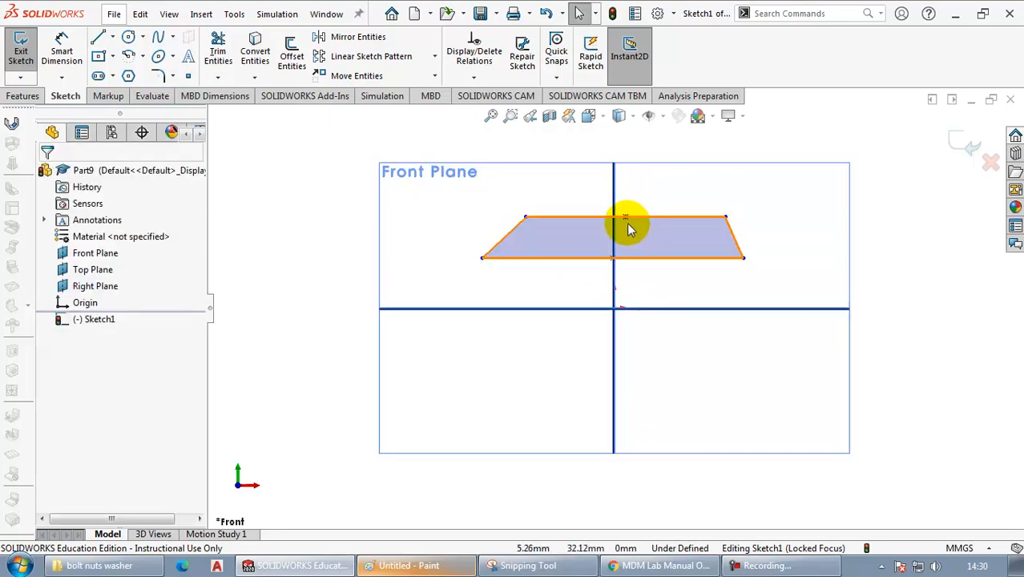
{"action": "left_click_drag", "start_coordinate": [649, 216], "coordinate": [587, 209]}
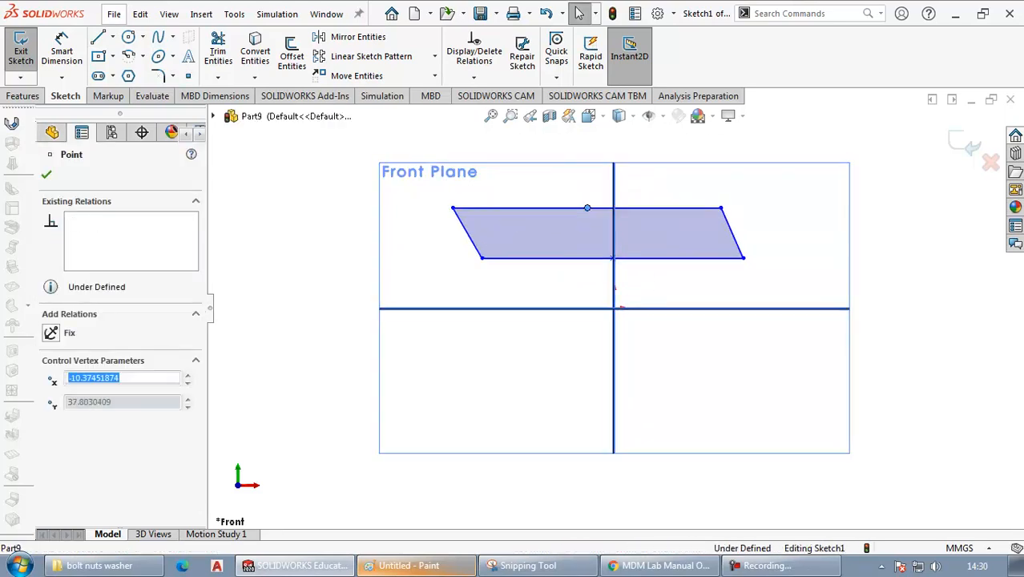
{"action": "left_click_drag", "start_coordinate": [601, 263], "coordinate": [573, 277]}
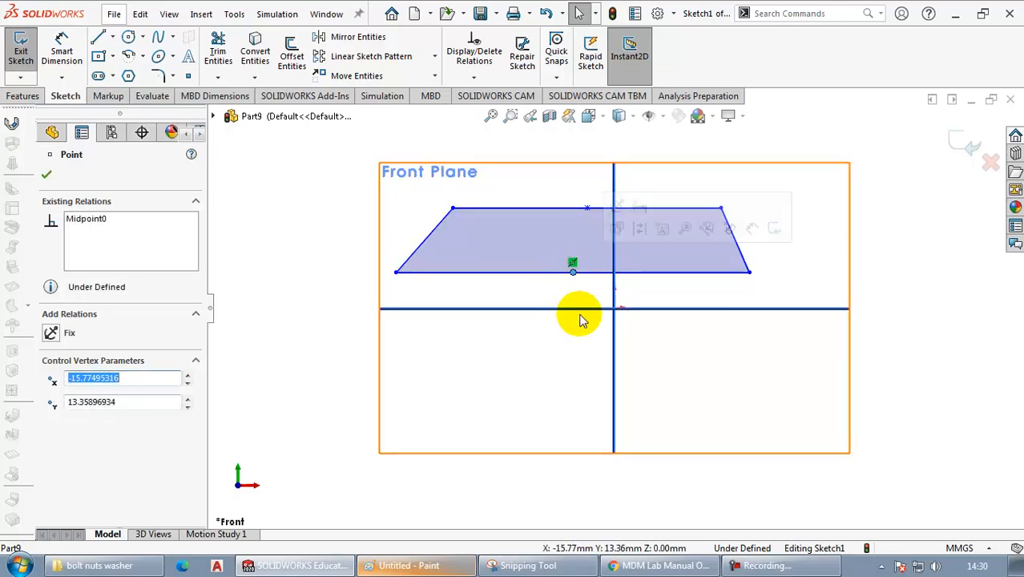
Draw a centerline between the midpoints of the lower and upper edges and make it vertical
{"action": "left_click", "coordinate": [112, 40]}
{"action": "left_click", "coordinate": [120, 72]}
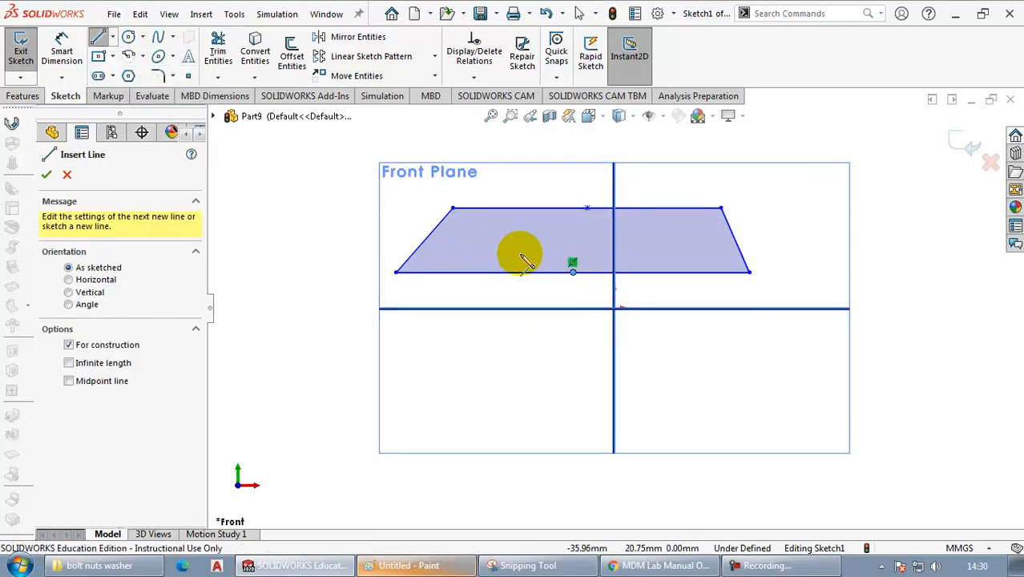
{"action": "left_click", "coordinate": [572, 272]}
{"action": "left_click", "coordinate": [587, 208]}
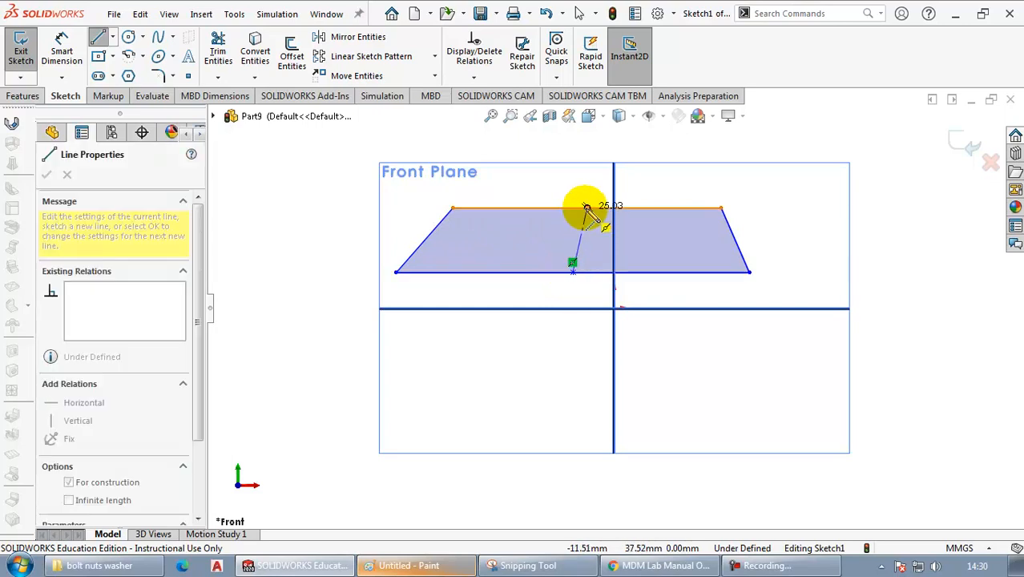
{"action": "key", "text": "Escape"}
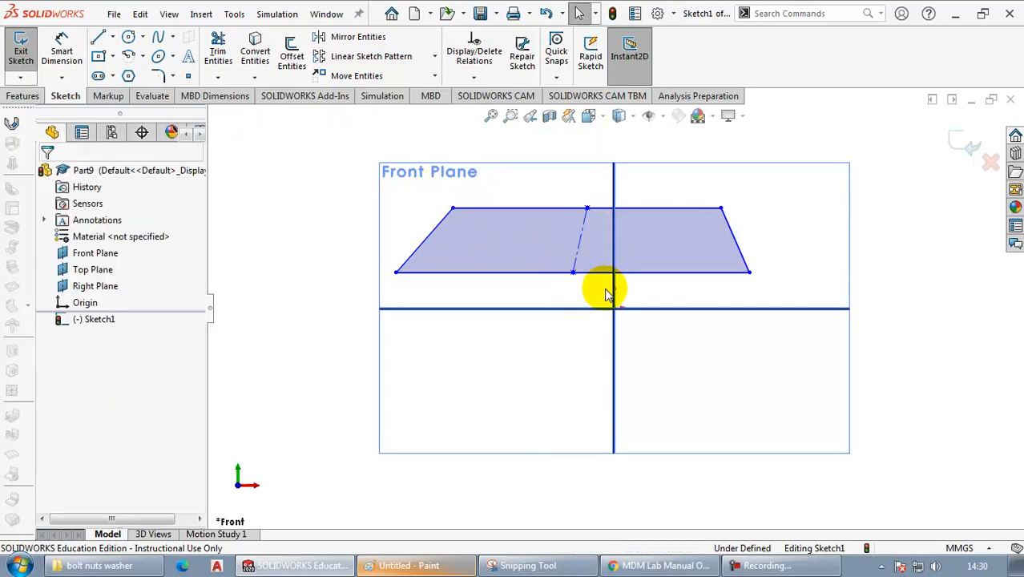
{"action": "left_click", "coordinate": [577, 251]}
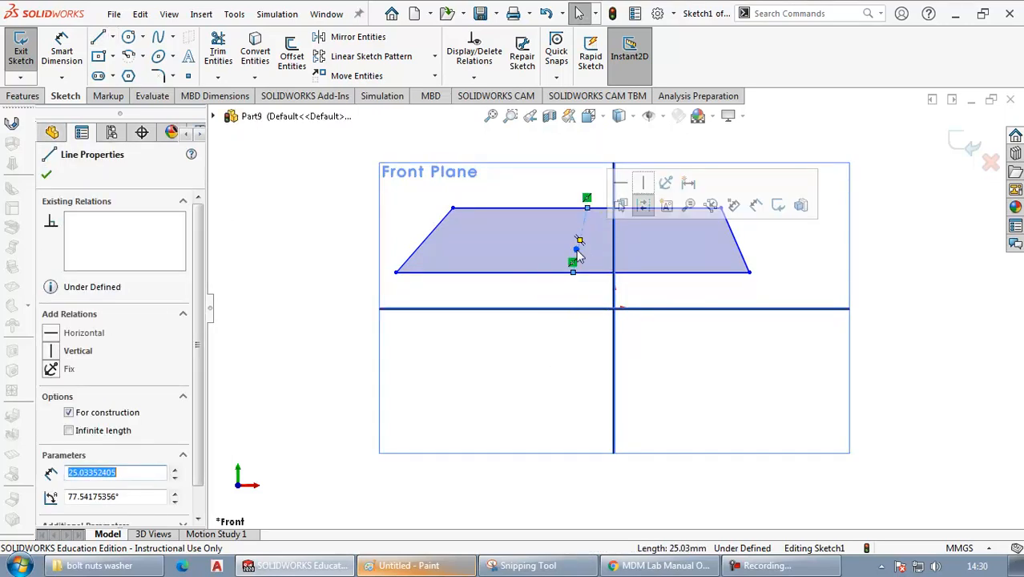
{"action": "left_click", "coordinate": [643, 185]}
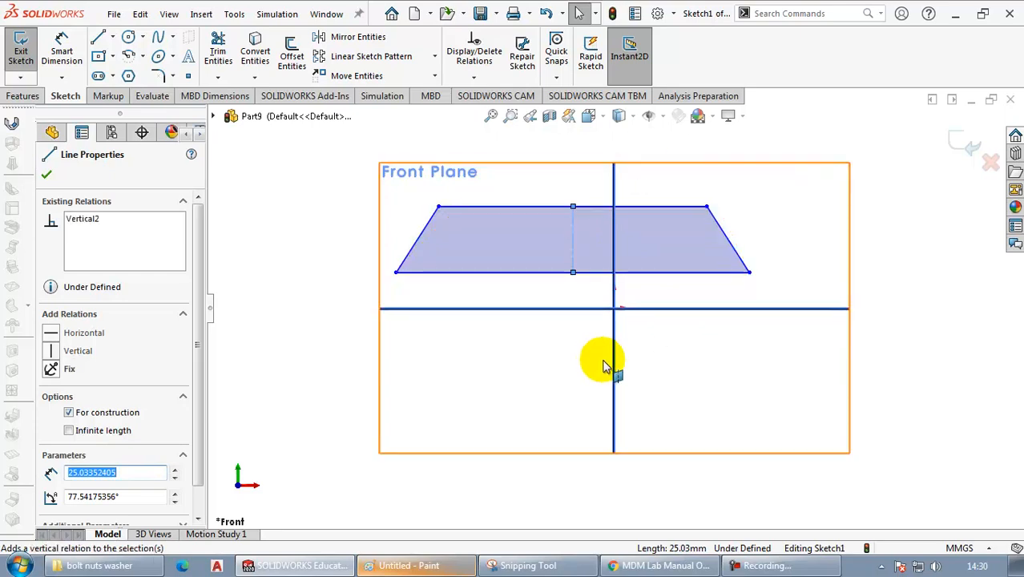
{"action": "left_click", "coordinate": [722, 370]}
Attach the lower edge's midpoint to the origin and reshape the trapezoid, with right-hand corners at about X 39.65, Y 20.46 and X 99.34, Y 0
{"action": "left_click", "coordinate": [573, 273]}
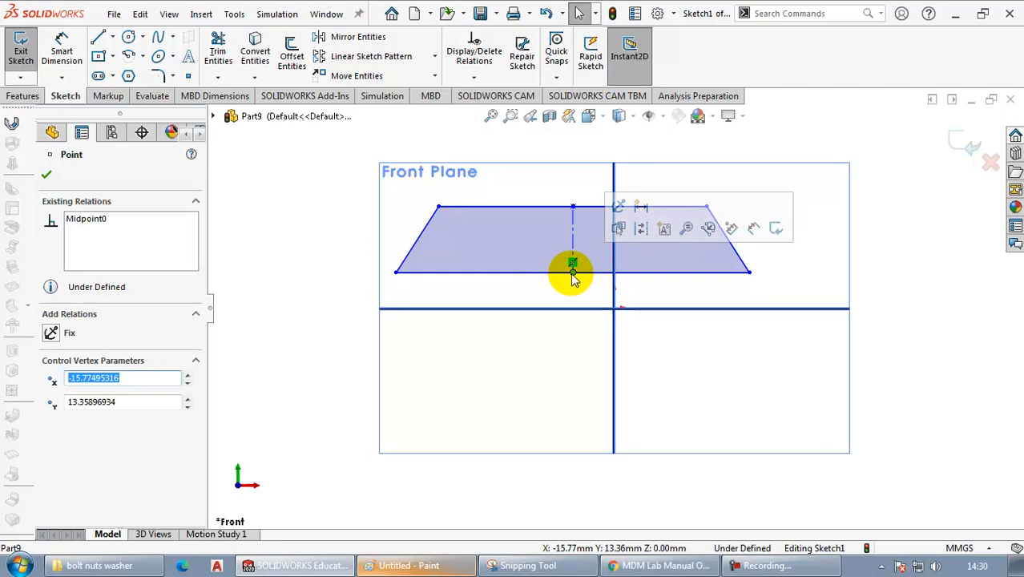
{"action": "mouse_move", "coordinate": [573, 274]}
{"action": "left_mouse_down"}
{"action": "mouse_move", "coordinate": [601, 275]}
{"action": "mouse_move", "coordinate": [617, 291]}
{"action": "mouse_move", "coordinate": [614, 308]}
{"action": "left_mouse_up"}
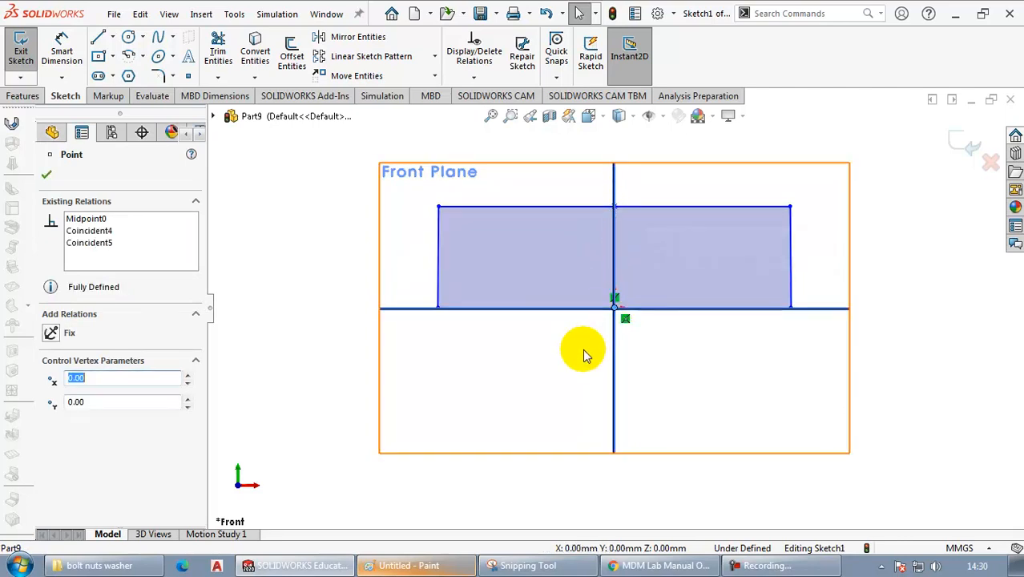
{"action": "left_click", "coordinate": [790, 207]}
{"action": "left_click_drag", "start_coordinate": [790, 206], "coordinate": [719, 254]}
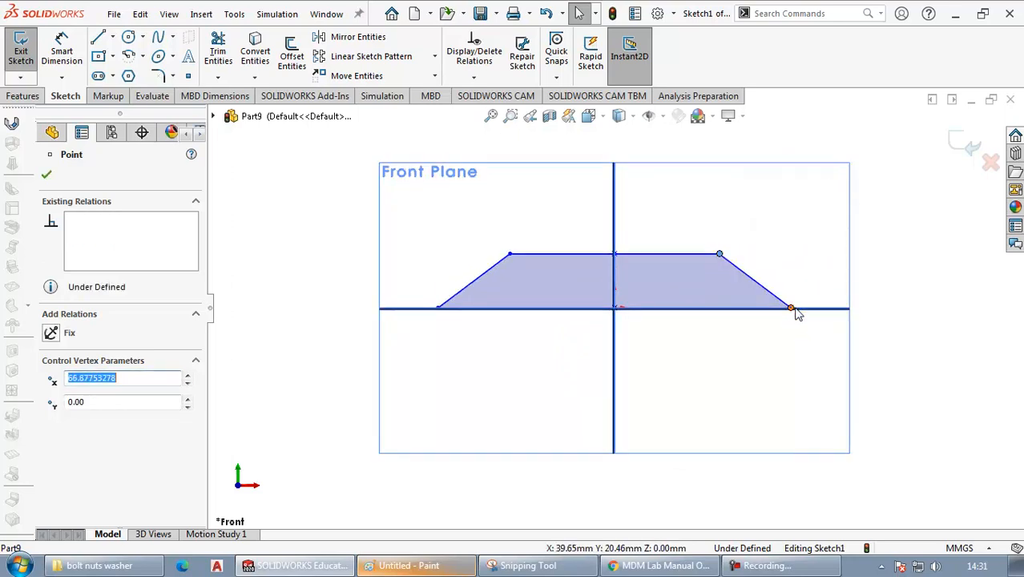
{"action": "left_click_drag", "start_coordinate": [797, 314], "coordinate": [891, 318]}
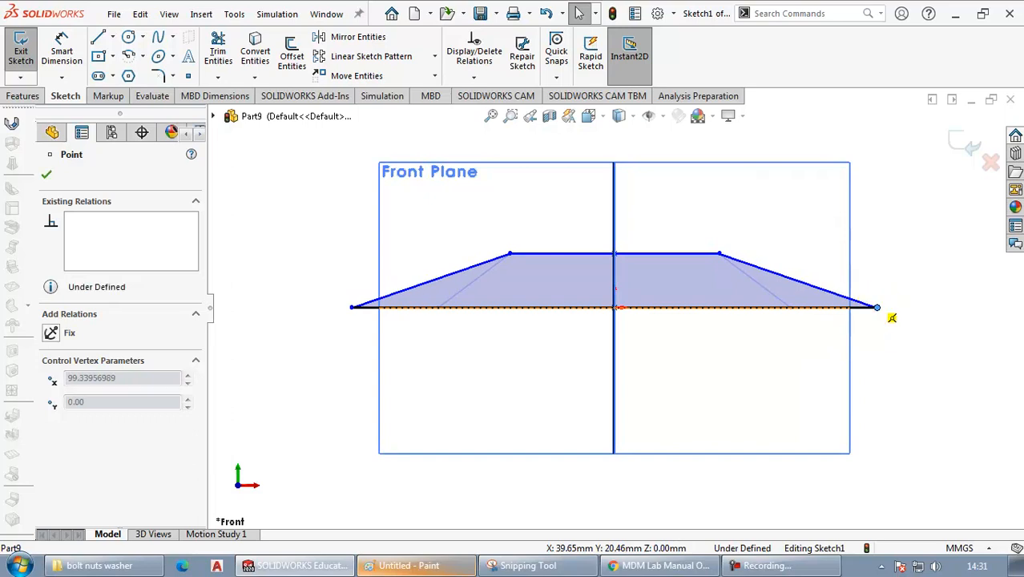
{"action": "left_click", "coordinate": [888, 365]}
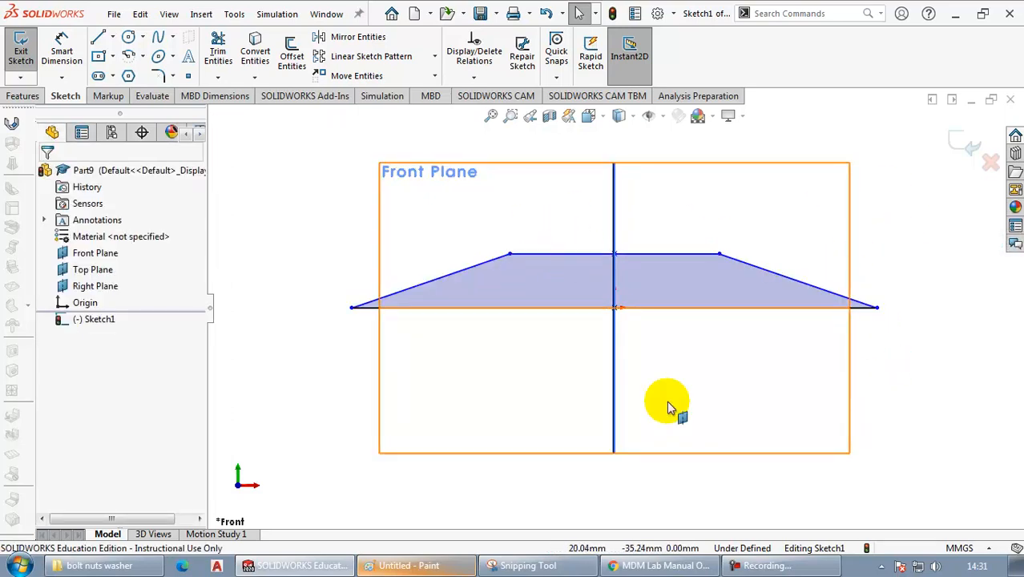
Dimension the trapezoid's lower edge to 260 mm, calculated as 210+25*2
{"action": "left_click", "coordinate": [62, 52]}
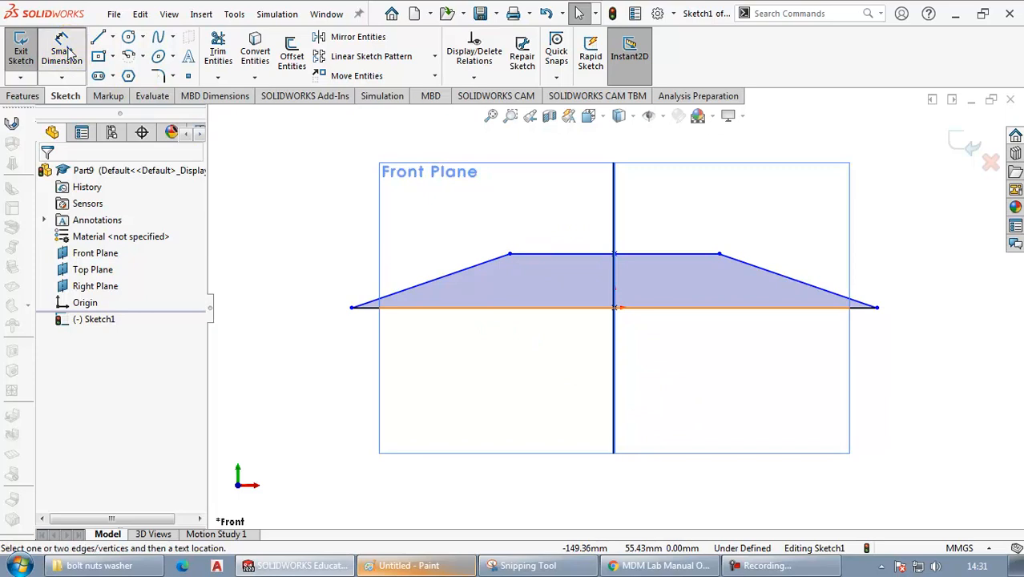
{"action": "left_click", "coordinate": [514, 309]}
{"action": "left_click", "coordinate": [538, 373]}
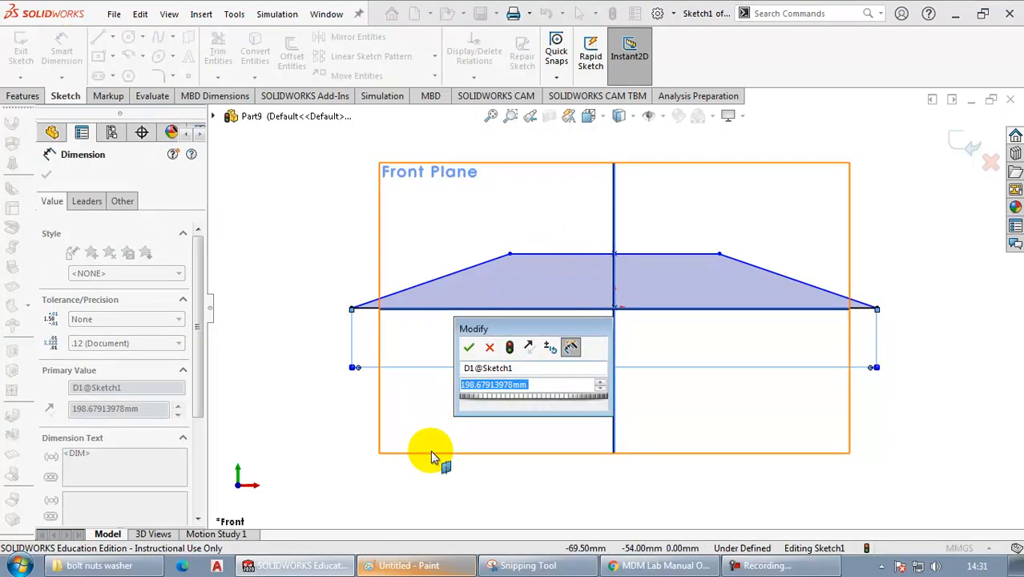
{"action": "type", "text": "210-"}
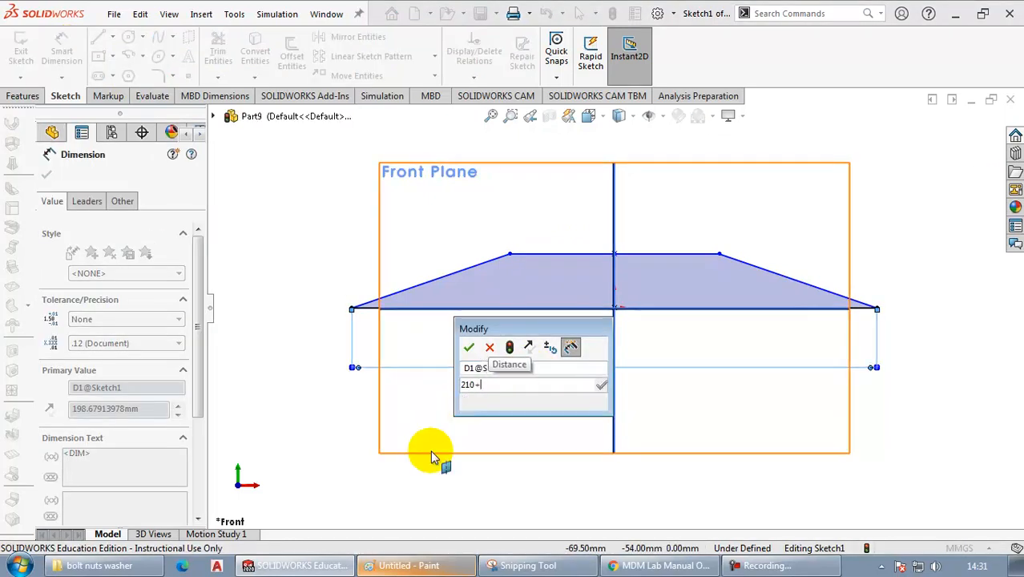
{"action": "type", "text": "25*2"}
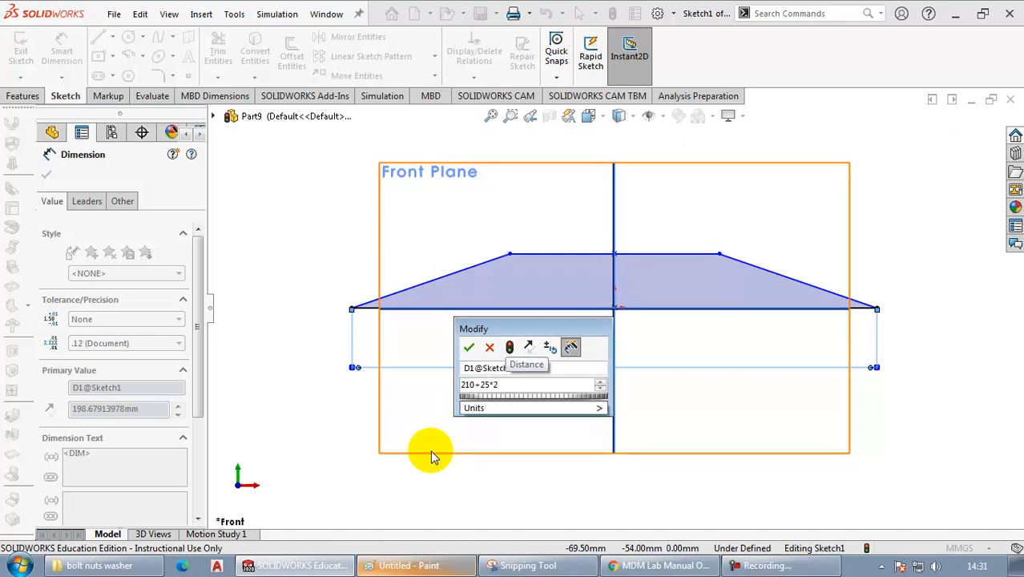
{"action": "key", "text": "Return"}
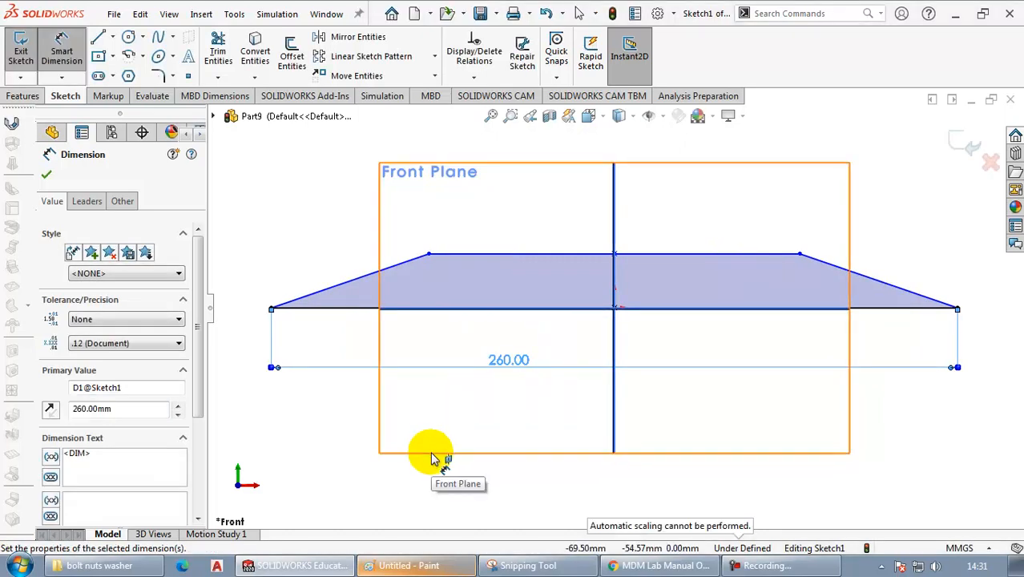
Dimension the vertical distance between the trapezoid's upper and lower edges to 22 mm, matching the reference drawing
{"action": "left_click", "coordinate": [460, 255]}
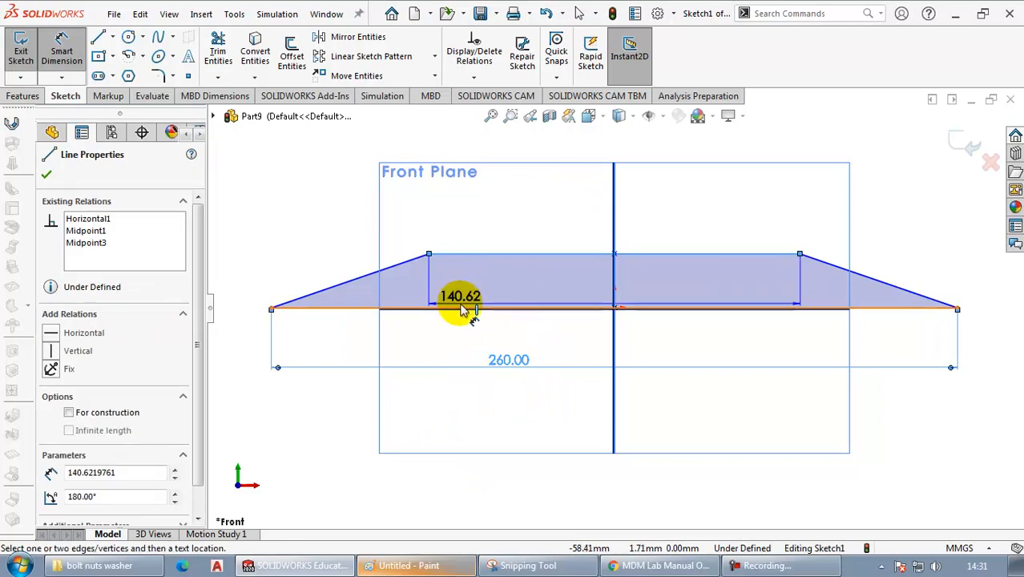
{"action": "left_click", "coordinate": [462, 309]}
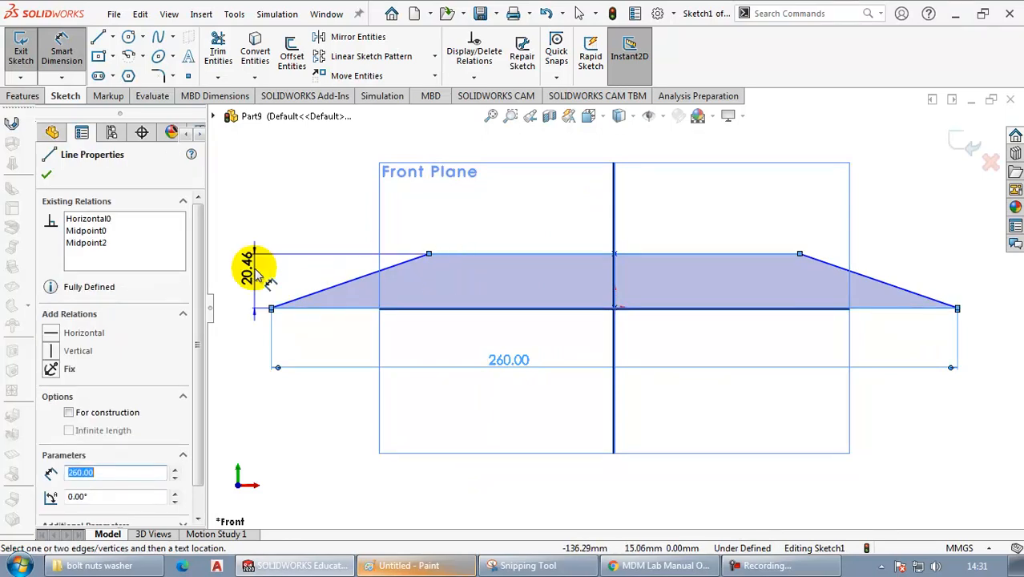
{"action": "left_click", "coordinate": [256, 273]}
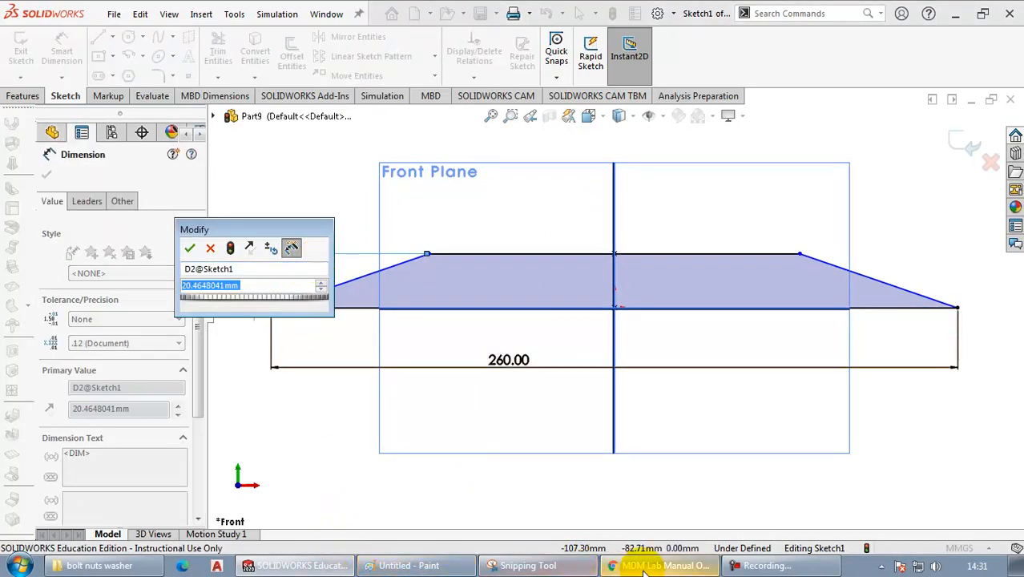
{"action": "left_click", "coordinate": [409, 566]}
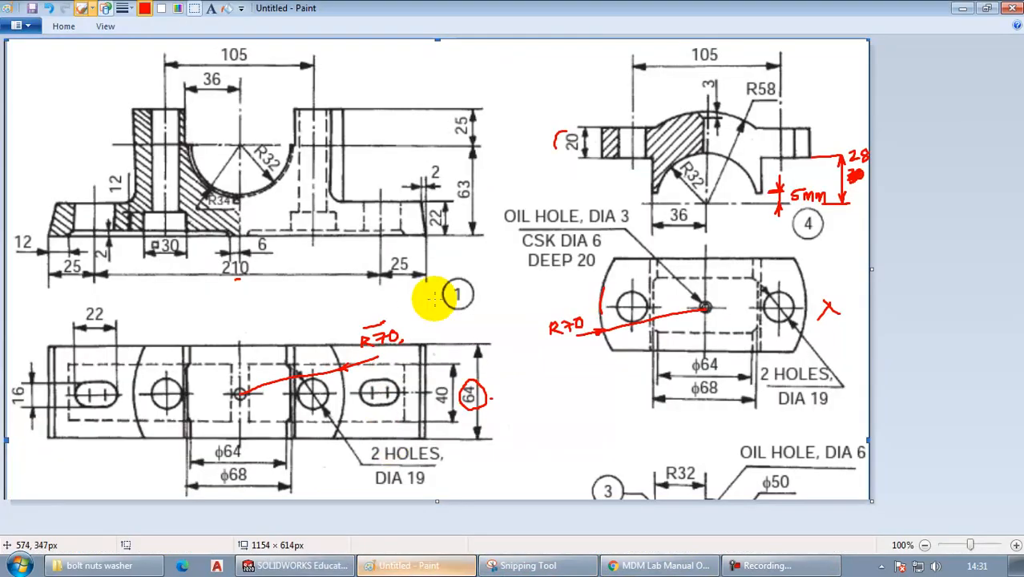
{"action": "left_click", "coordinate": [396, 566]}
{"action": "type", "text": "22"}
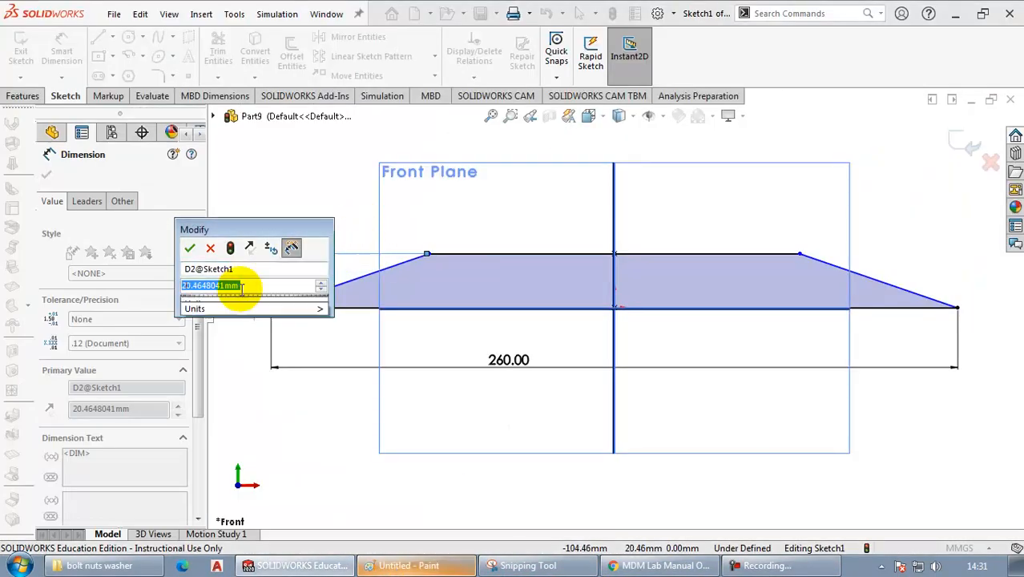
{"action": "key", "text": "Return"}
Dimension the horizontal run of the trapezoid's left slanted edge to 2 mm
{"action": "left_click", "coordinate": [319, 289]}
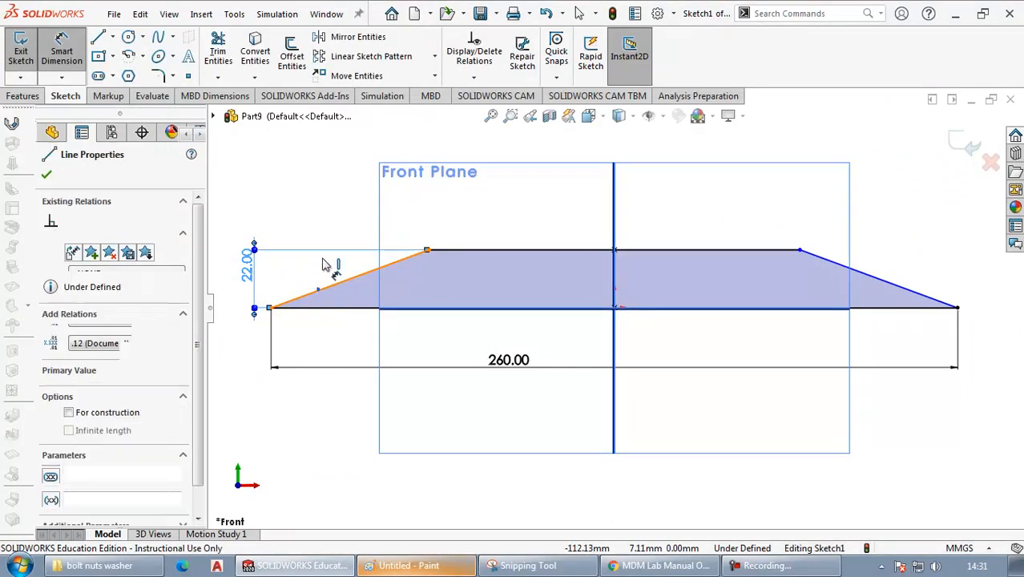
{"action": "left_click", "coordinate": [352, 210]}
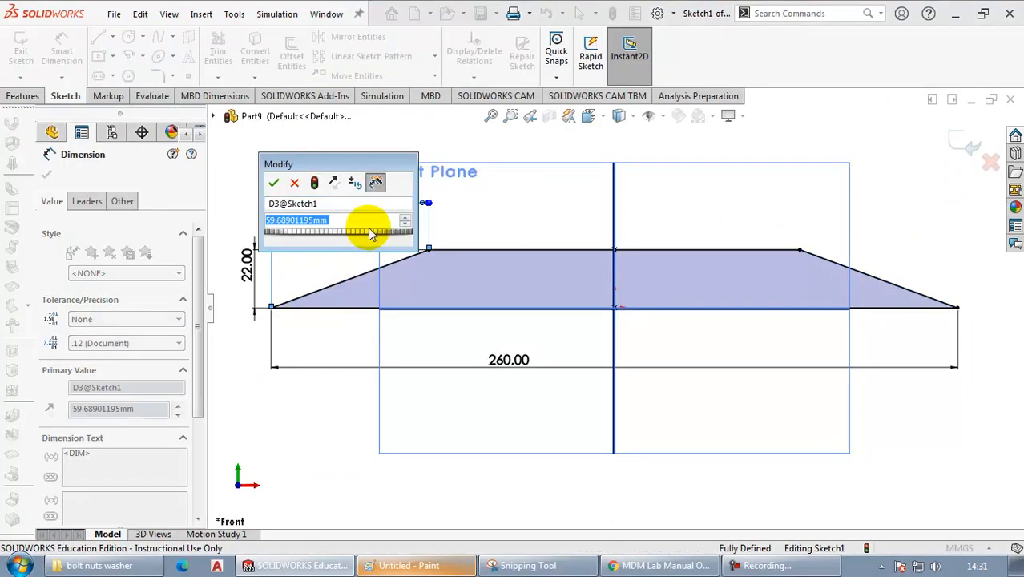
{"action": "type", "text": "2"}
{"action": "key", "text": "Return"}
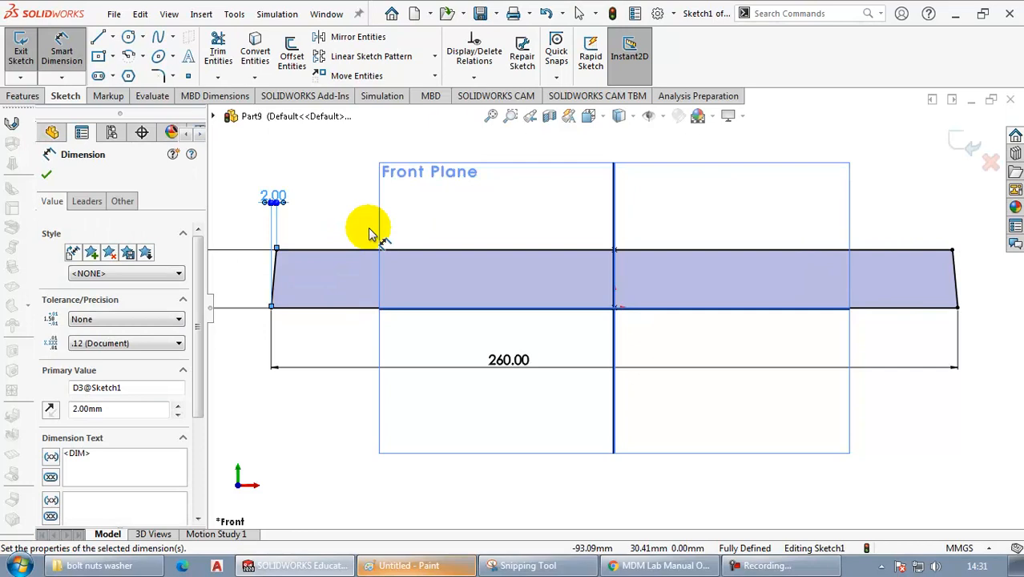
{"action": "left_click", "coordinate": [368, 227]}
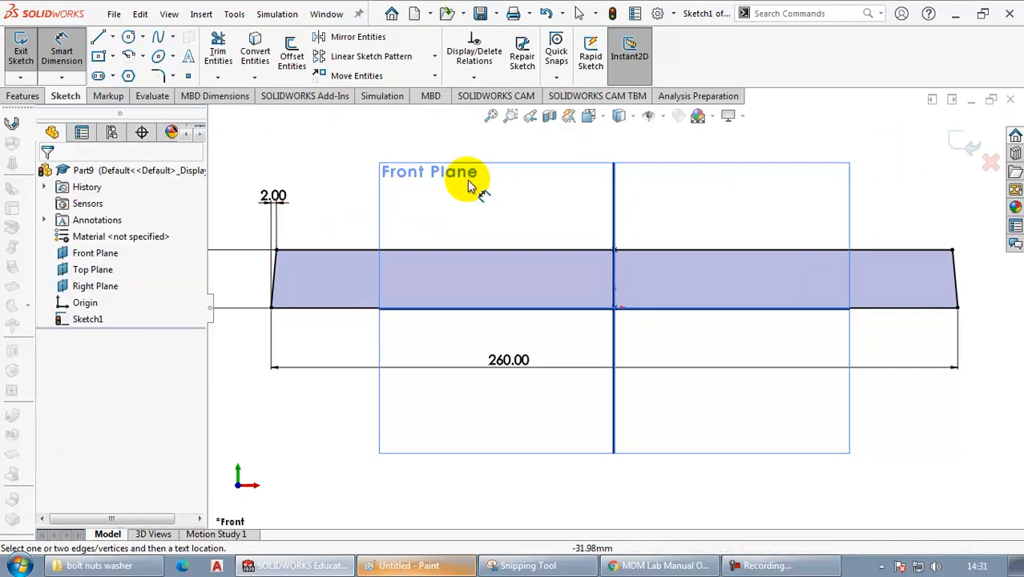
Extrude the trapezoidal profile as a Mid Plane boss 64 mm deep, following the reference drawing
{"action": "left_click", "coordinate": [24, 98]}
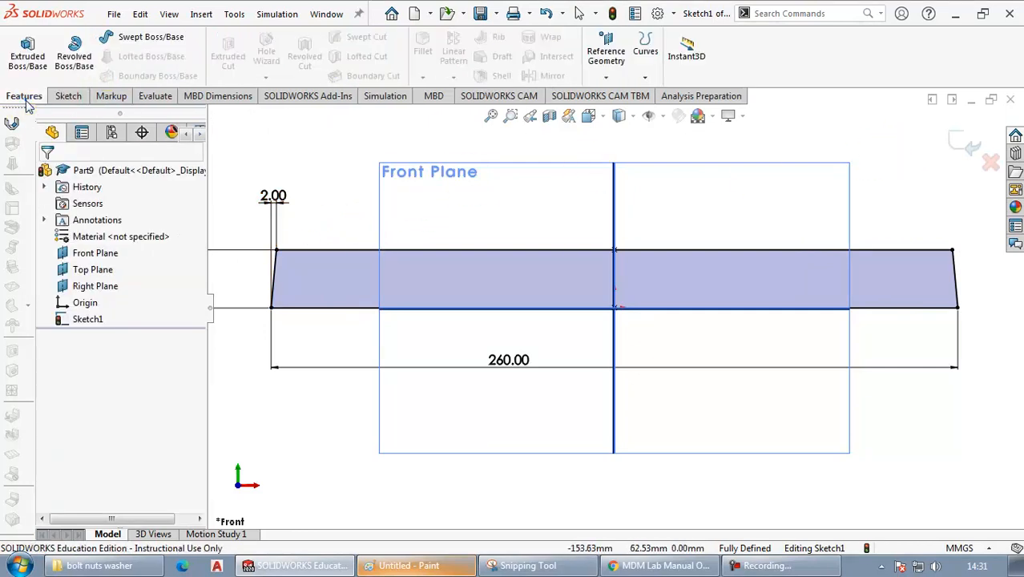
{"action": "left_click", "coordinate": [34, 49]}
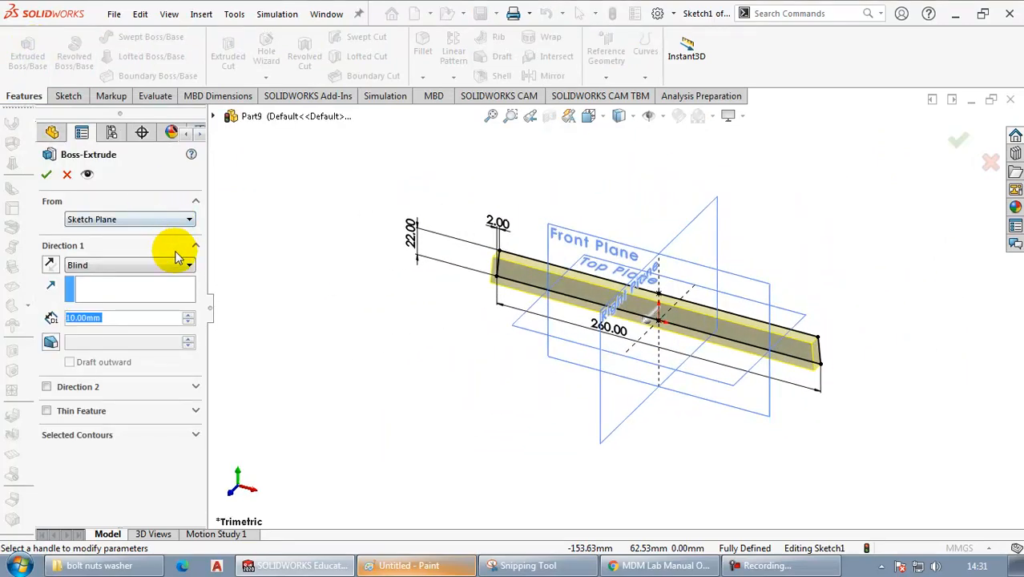
{"action": "left_click", "coordinate": [168, 271]}
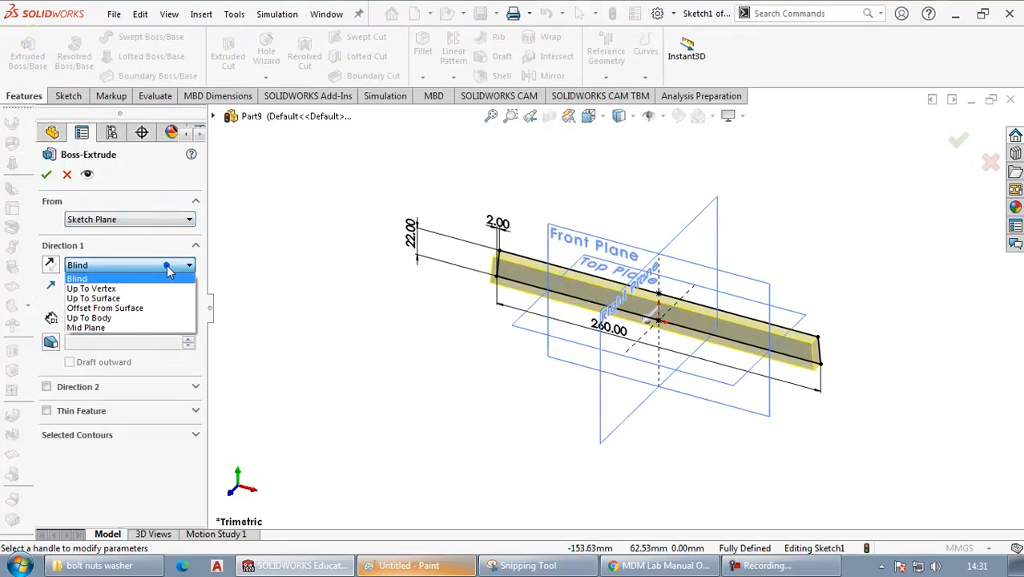
{"action": "left_click", "coordinate": [139, 330]}
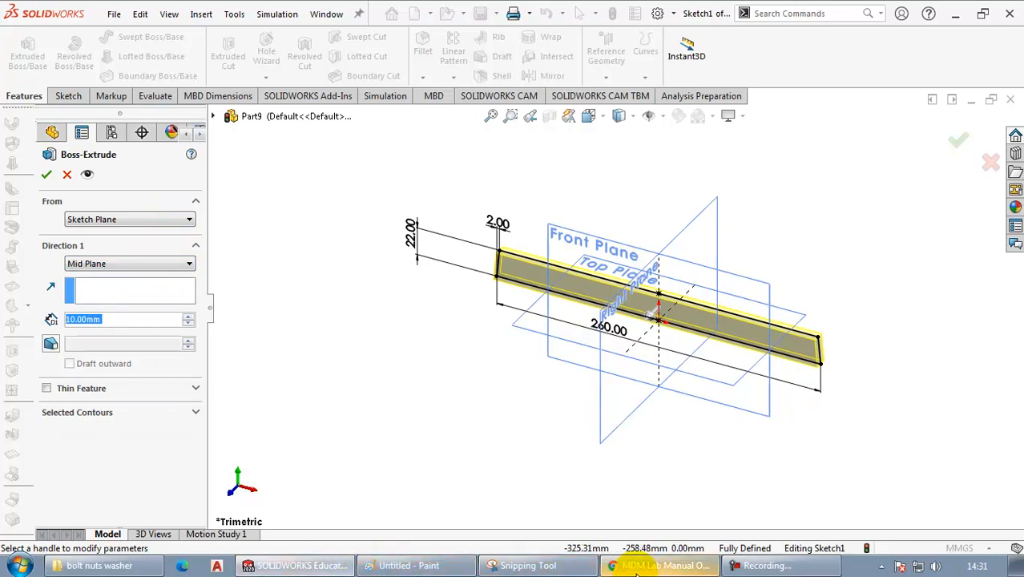
{"action": "left_click", "coordinate": [453, 566]}
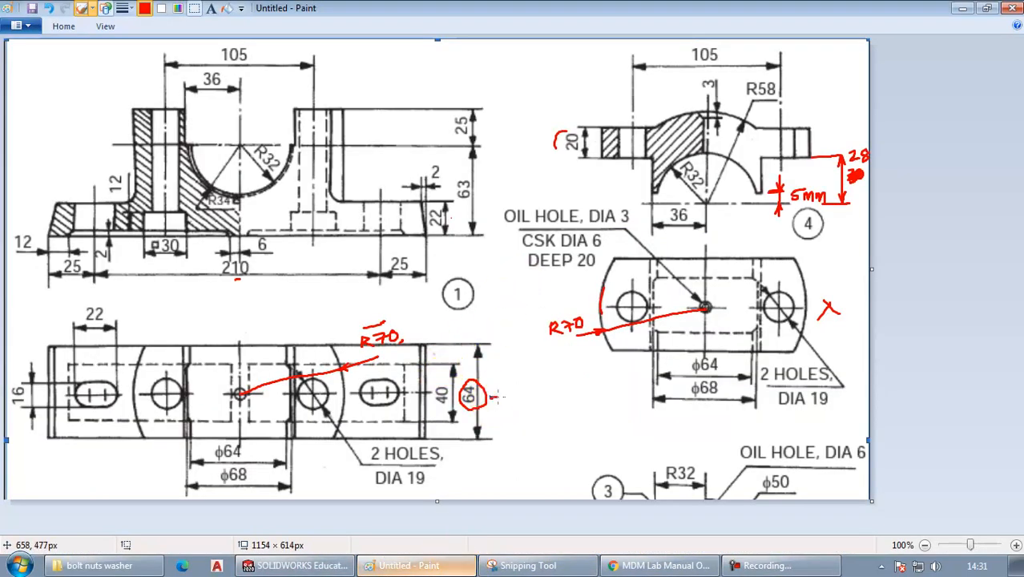
{"action": "key", "text": "alt+Tab"}
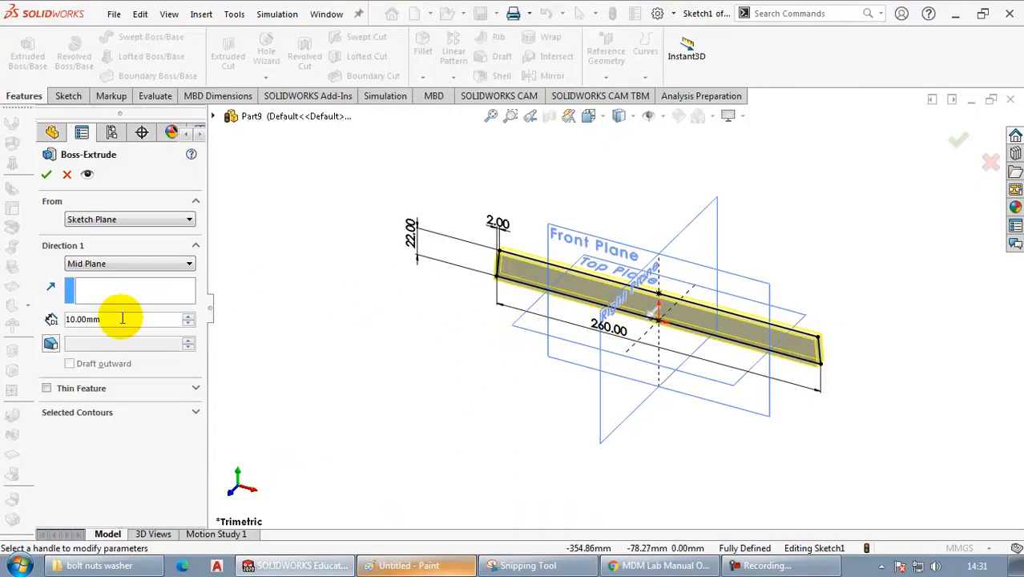
{"action": "type", "text": "64"}
{"action": "key", "text": "Return"}
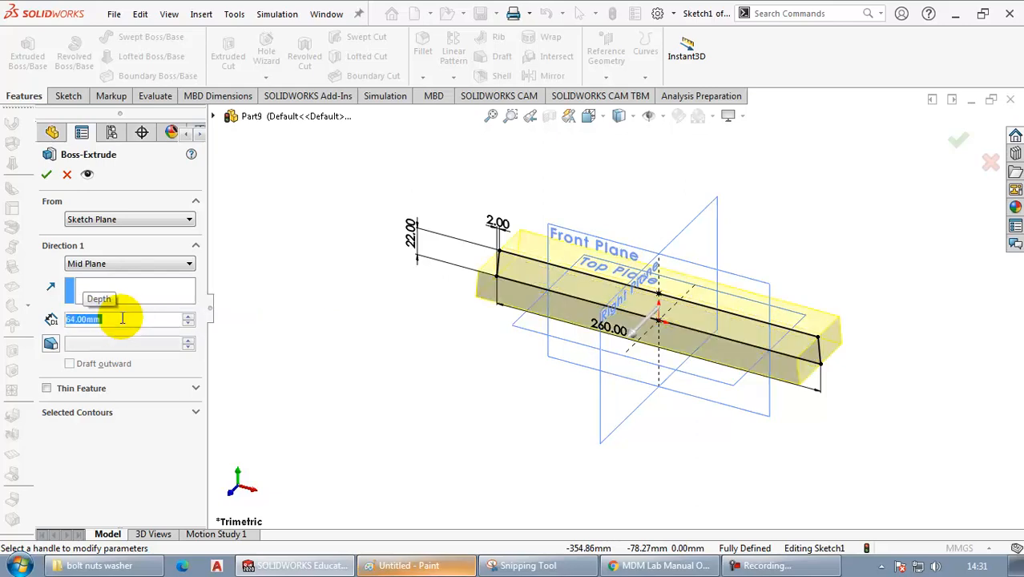
{"action": "left_click", "coordinate": [958, 141]}
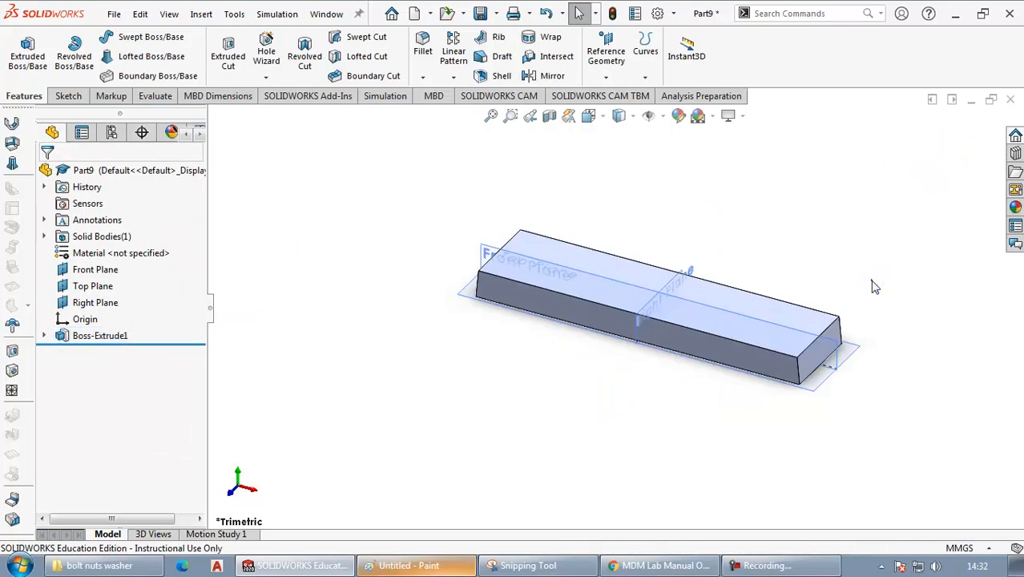
Start a sketch on the block's top face and draw a circle centered on the origin with a radius of about 85 mm
{"action": "middle_click_drag", "start_coordinate": [903, 391], "coordinate": [885, 359]}
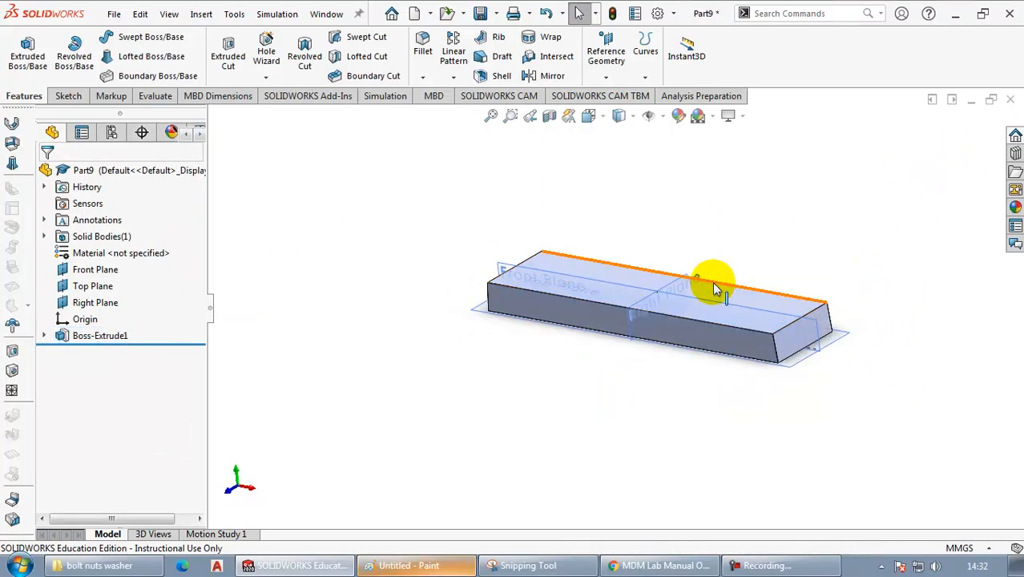
{"action": "left_click", "coordinate": [728, 301]}
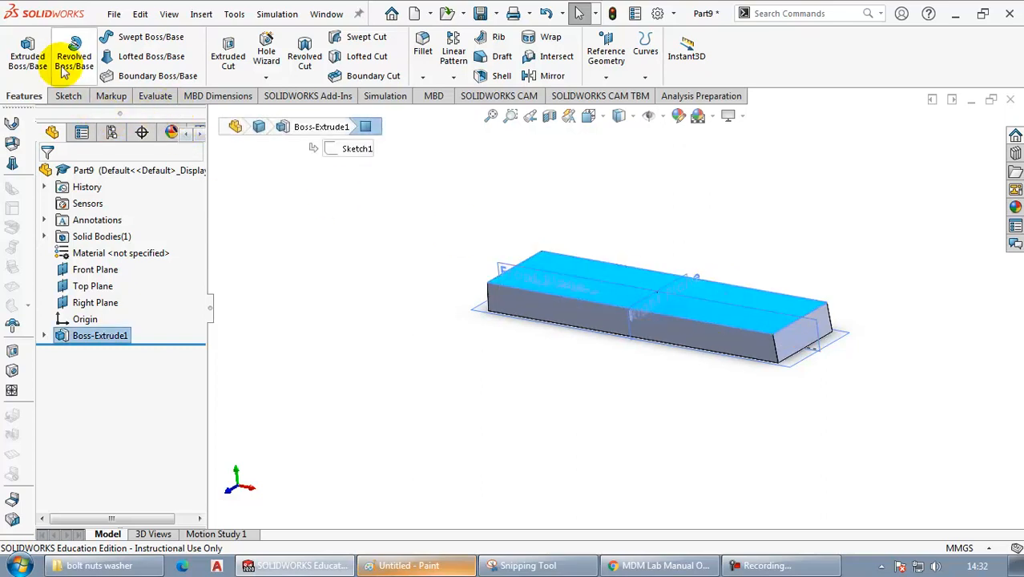
{"action": "left_click", "coordinate": [64, 96]}
{"action": "left_click", "coordinate": [21, 52]}
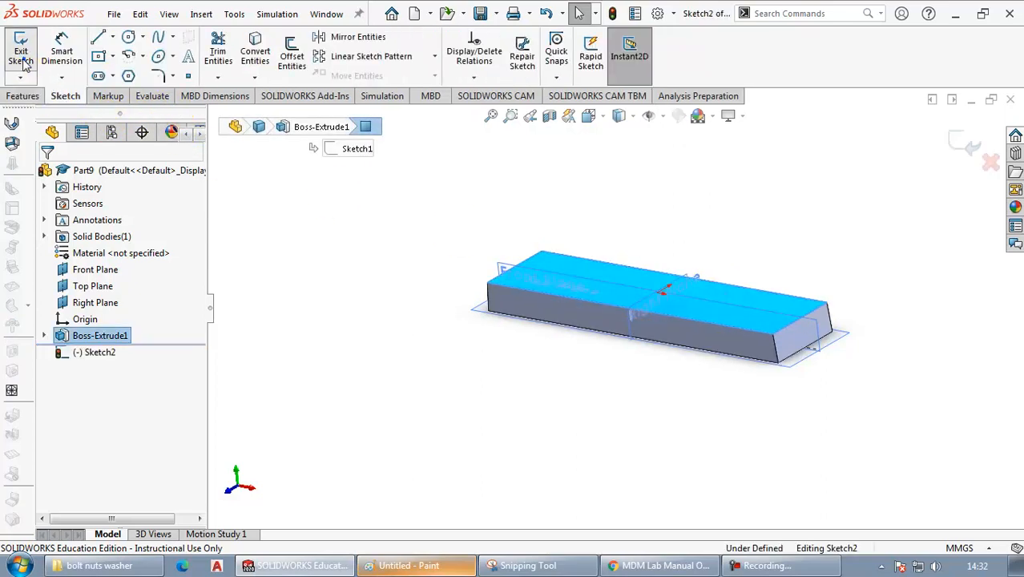
{"action": "left_click", "coordinate": [128, 37]}
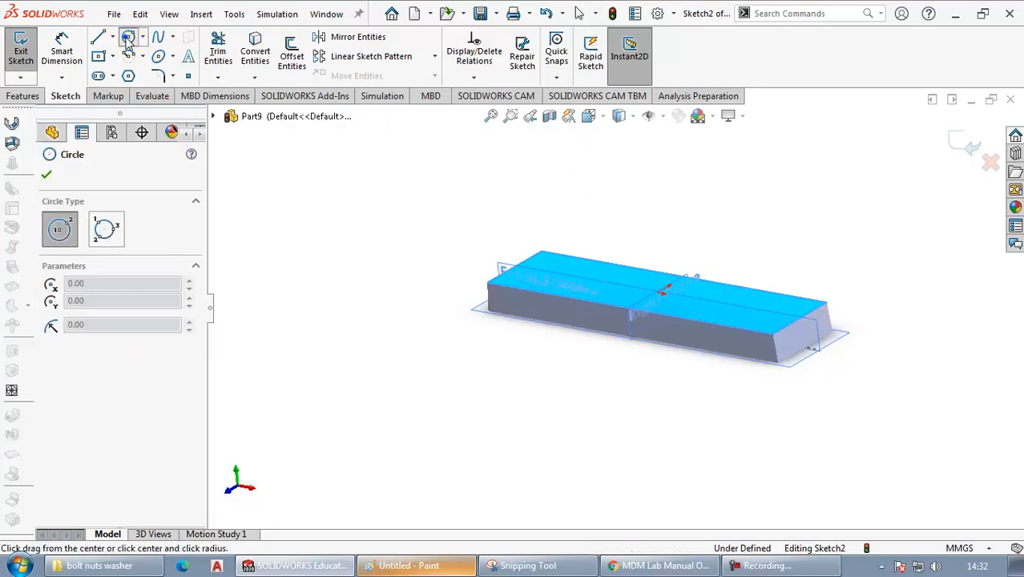
{"action": "left_click", "coordinate": [593, 120]}
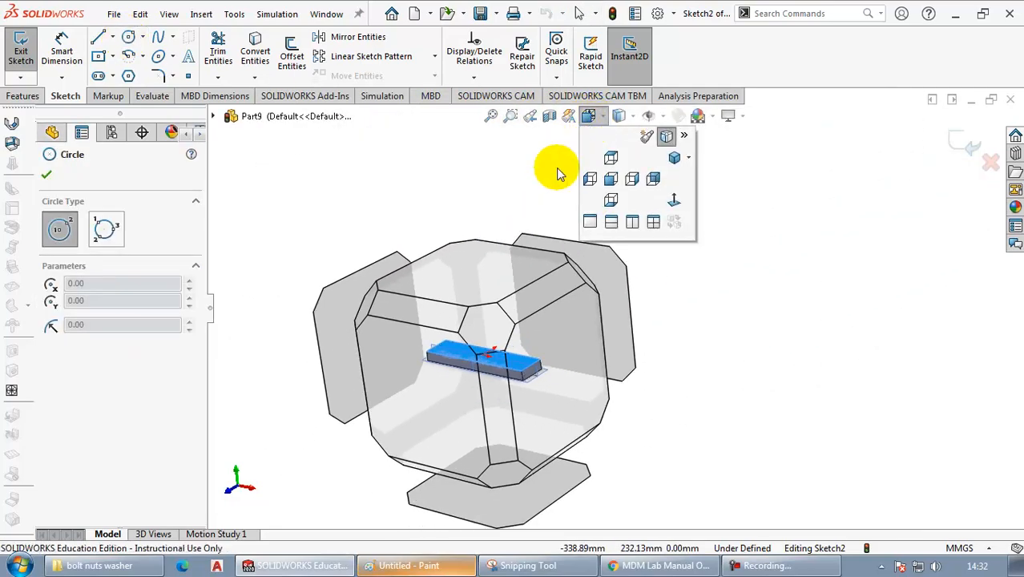
{"action": "left_click", "coordinate": [471, 284]}
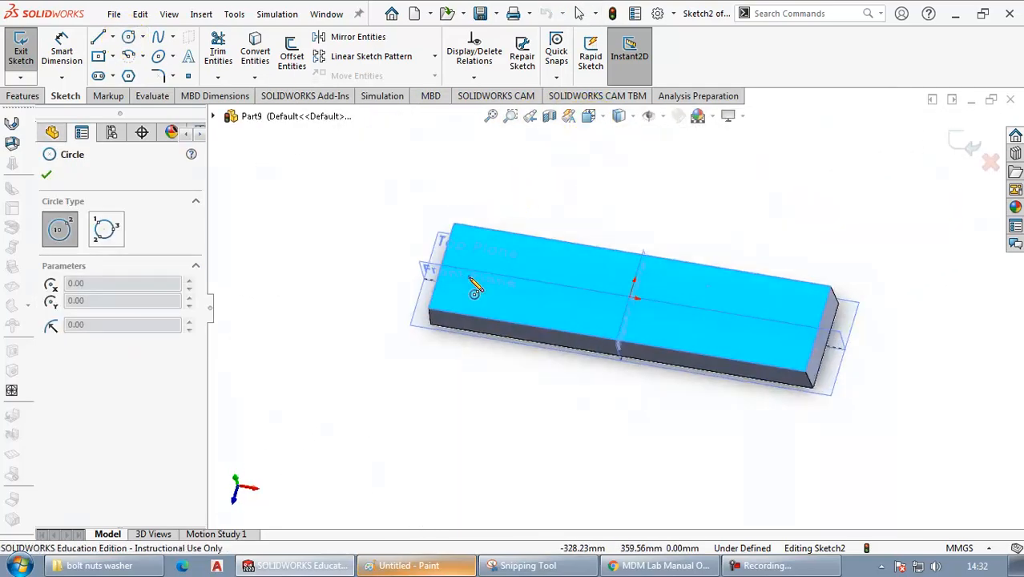
{"action": "left_click", "coordinate": [615, 309]}
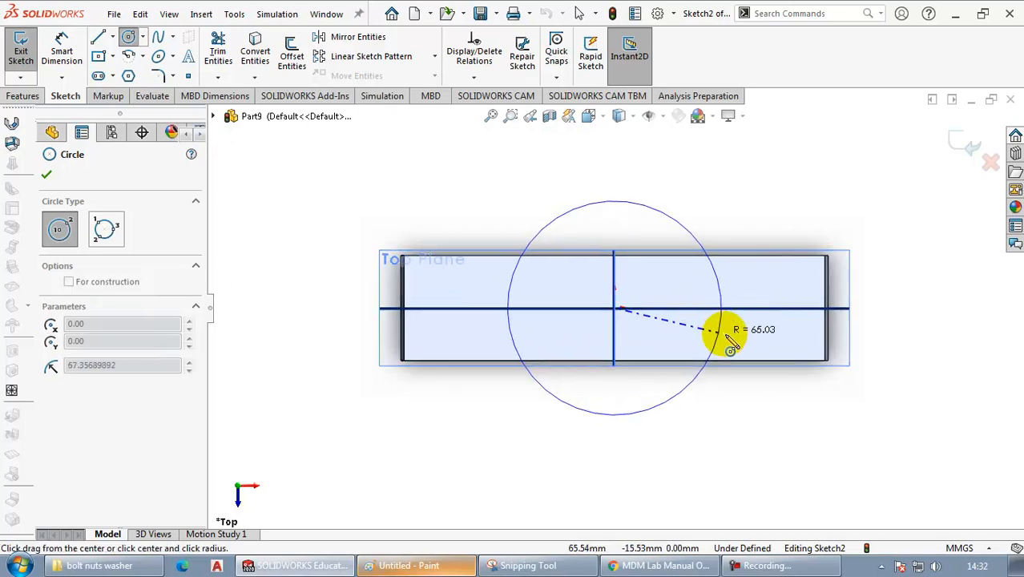
{"action": "left_click", "coordinate": [752, 337]}
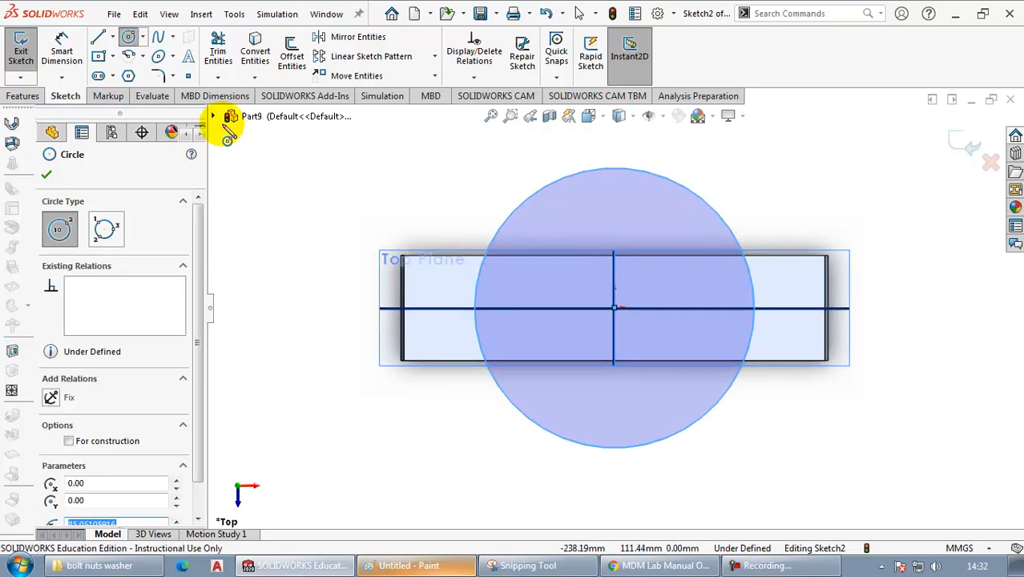
Dimension the circle's diameter to 140 mm, calculated as 70*2
{"action": "left_click", "coordinate": [61, 50]}
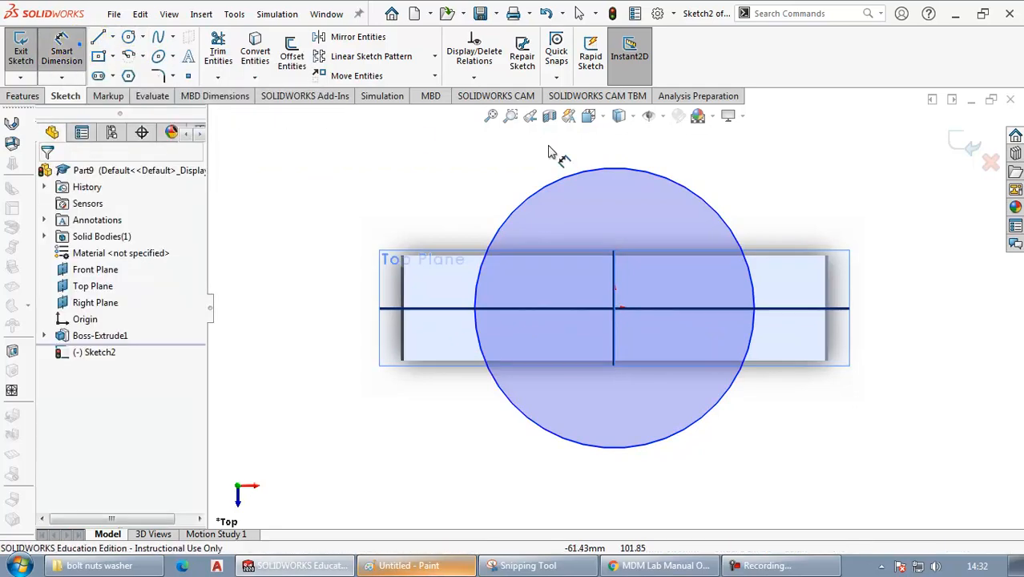
{"action": "left_click", "coordinate": [726, 220]}
{"action": "left_click", "coordinate": [745, 192]}
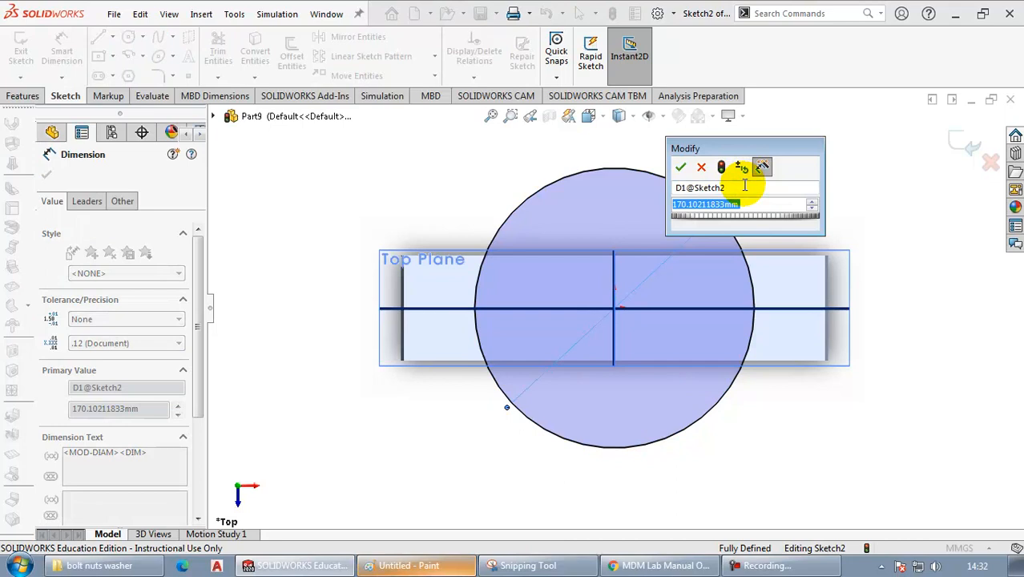
{"action": "type", "text": "70"}
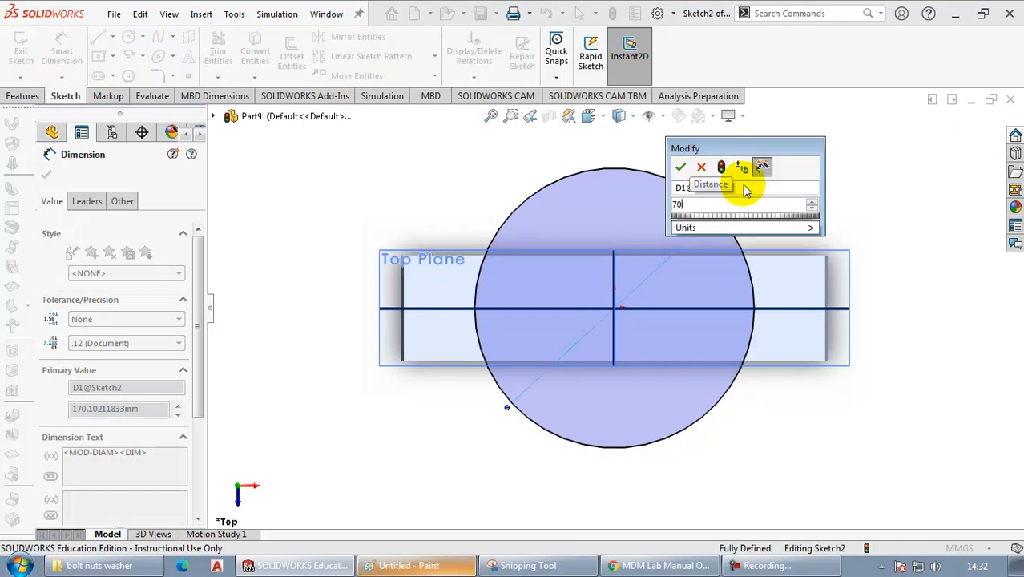
{"action": "type", "text": "*2"}
{"action": "key", "text": "Return"}
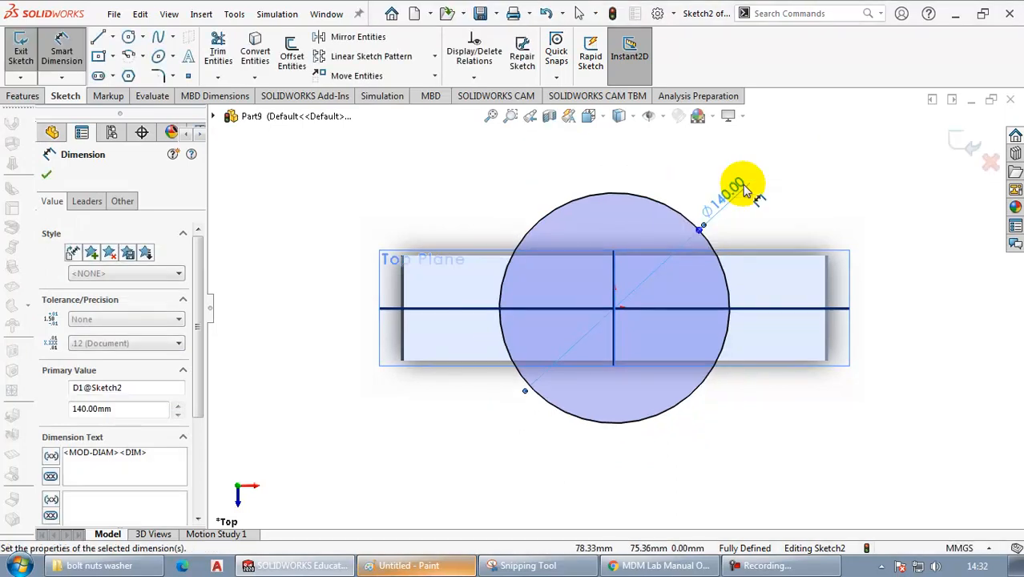
{"action": "left_click", "coordinate": [841, 224]}
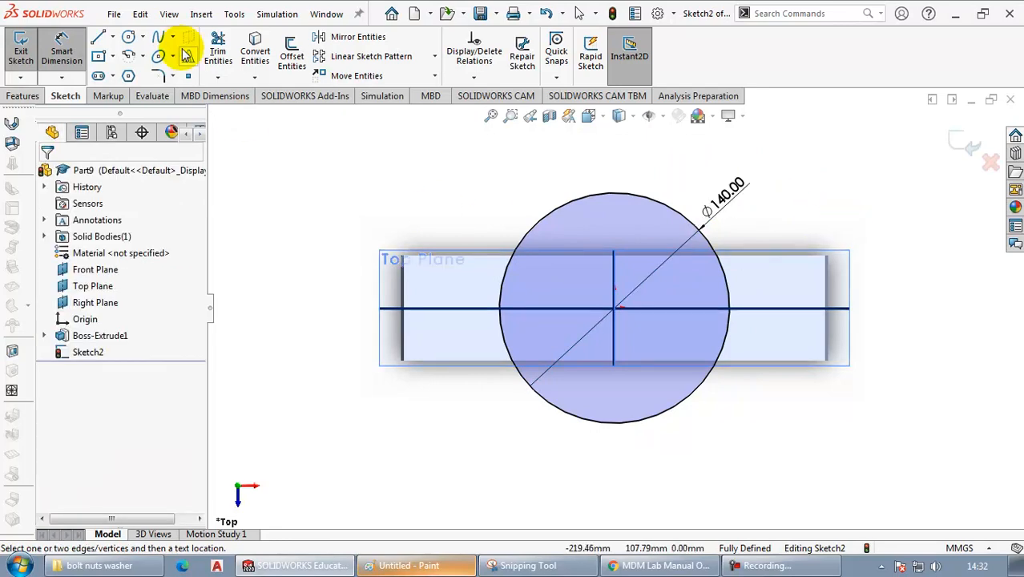
{"action": "left_click", "coordinate": [98, 37]}
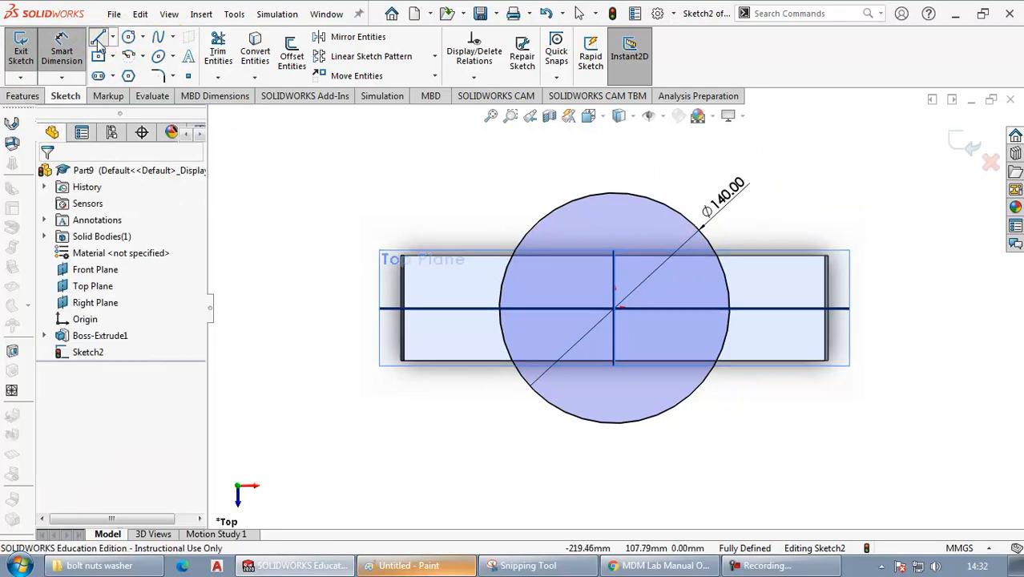
{"action": "left_click", "coordinate": [513, 253]}
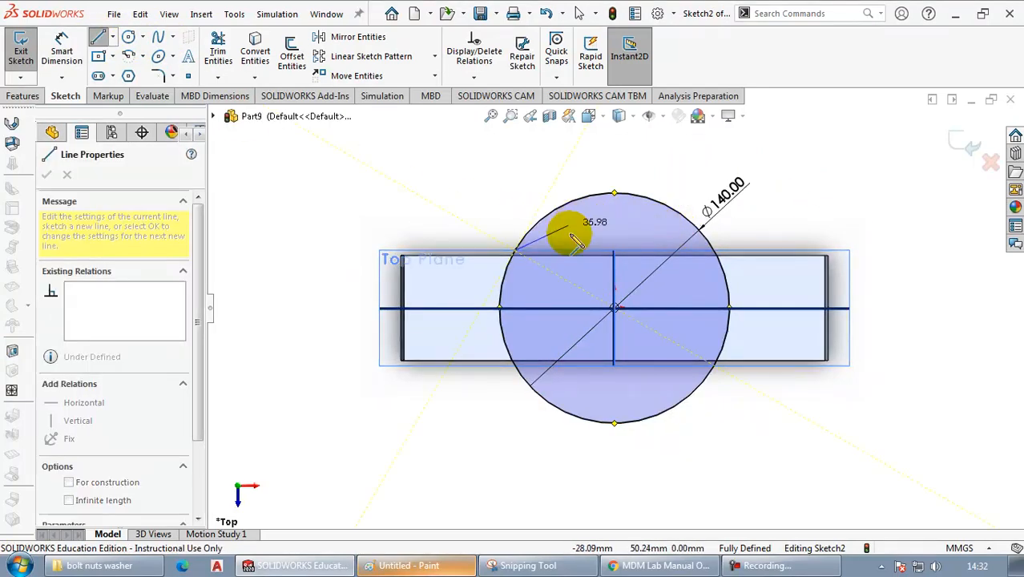
{"action": "key", "text": "Escape"}
Draw a horizontal line across the upper part of the circle, just beyond the block's upper long edge, ending on the circle at both sides
{"action": "left_click", "coordinate": [98, 38]}
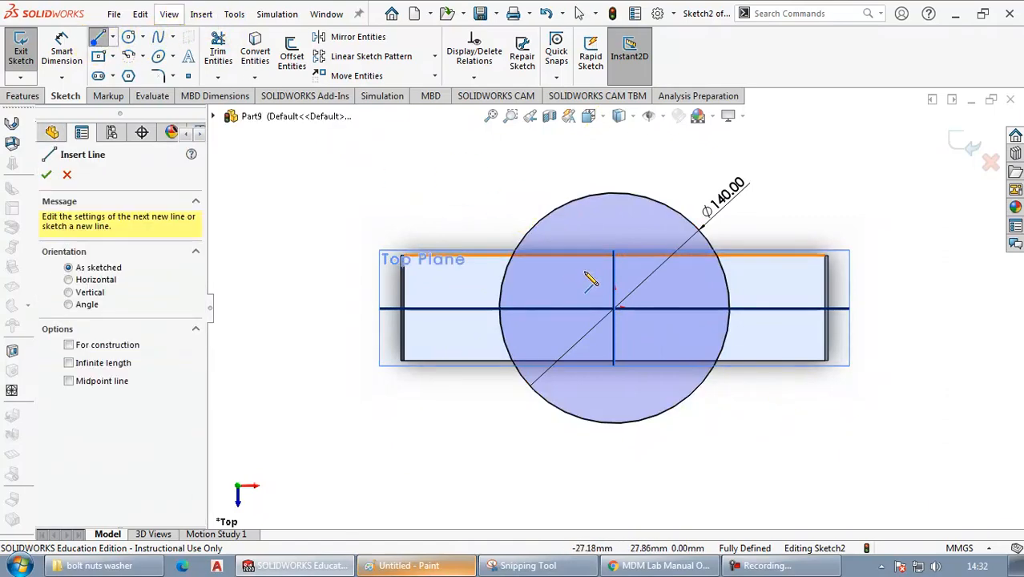
{"action": "left_click", "coordinate": [536, 225]}
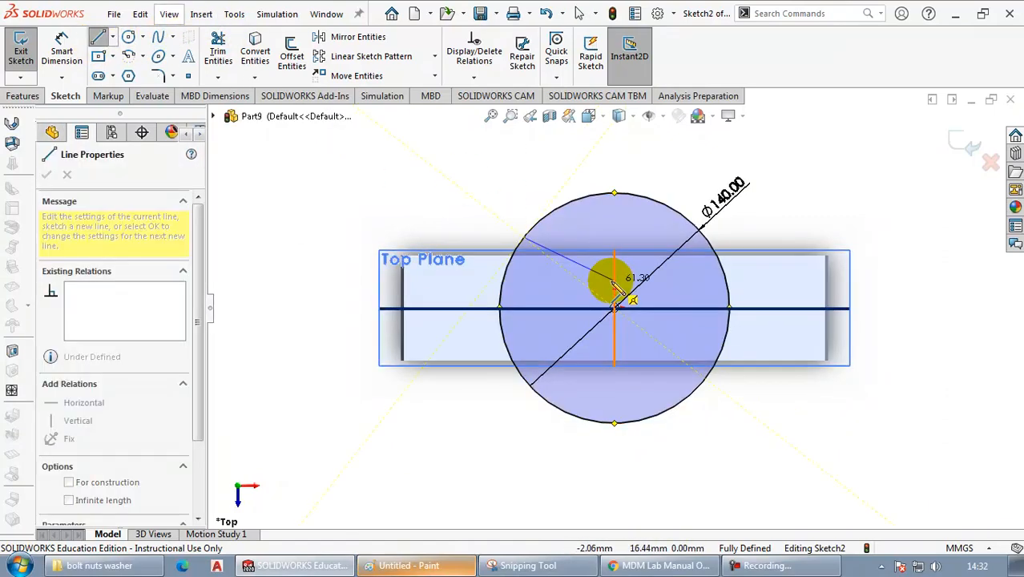
{"action": "left_click", "coordinate": [708, 239]}
{"action": "key", "text": "Escape"}
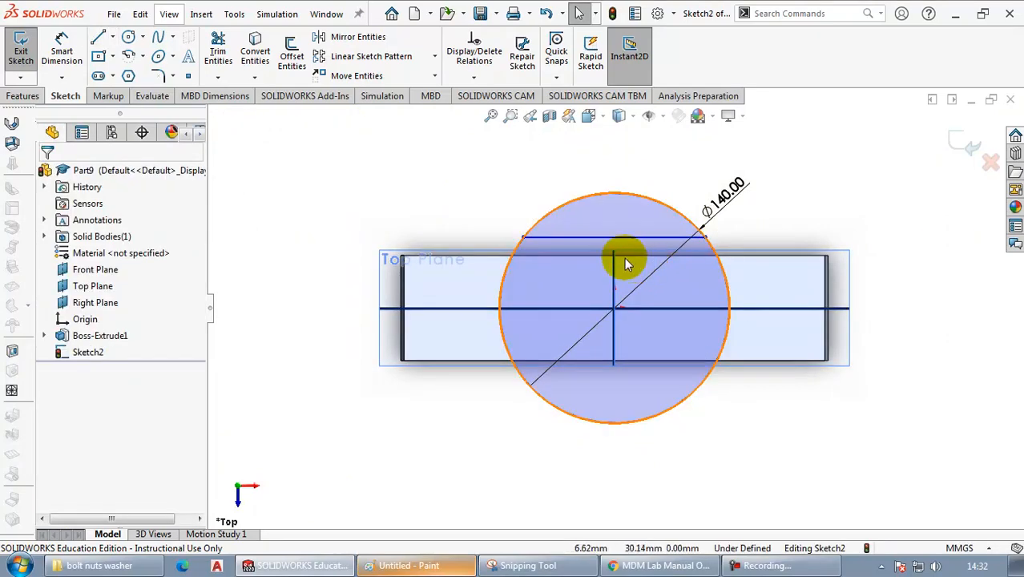
Make the upper line's endpoint coincident with the block's upper long edge
{"action": "left_click_drag", "start_coordinate": [527, 240], "coordinate": [545, 219]}
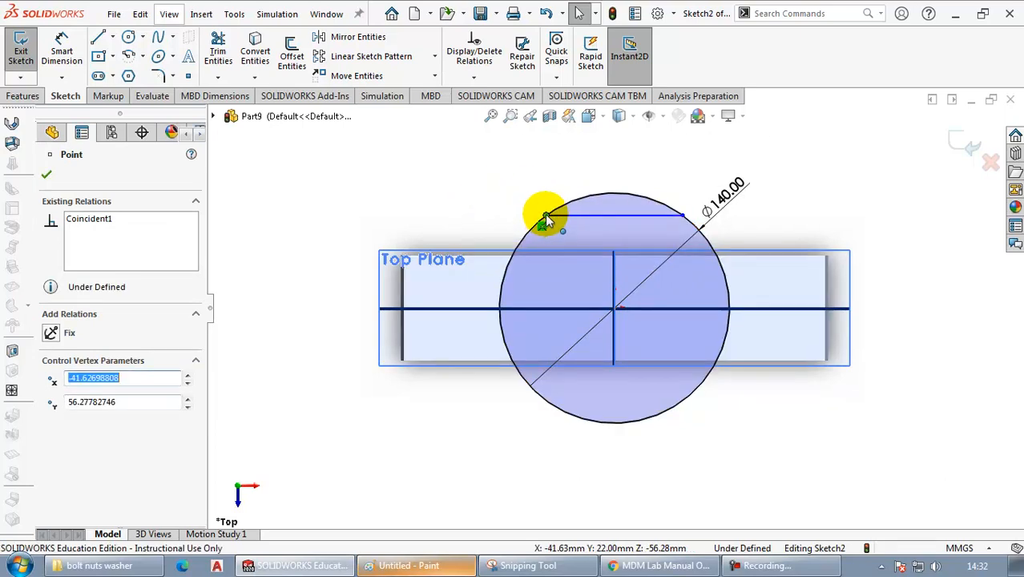
{"action": "left_click", "coordinate": [492, 263], "text": "ctrl"}
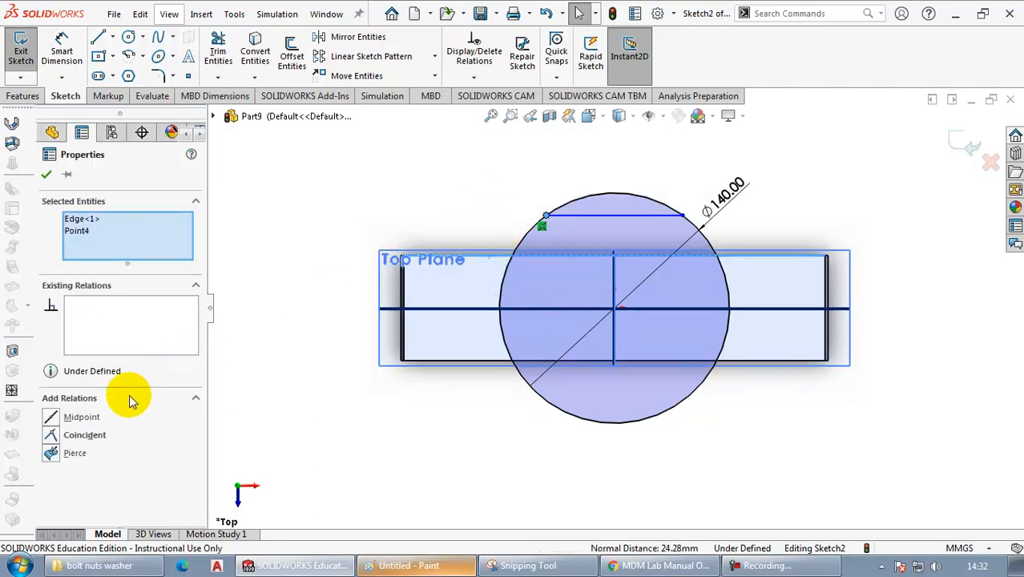
{"action": "left_click", "coordinate": [51, 435]}
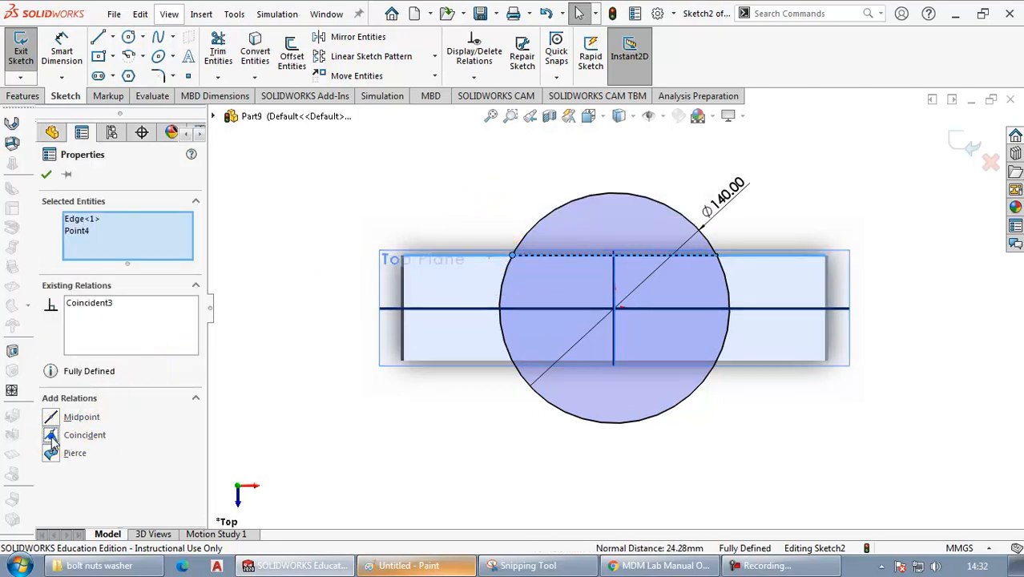
{"action": "left_click", "coordinate": [273, 435]}
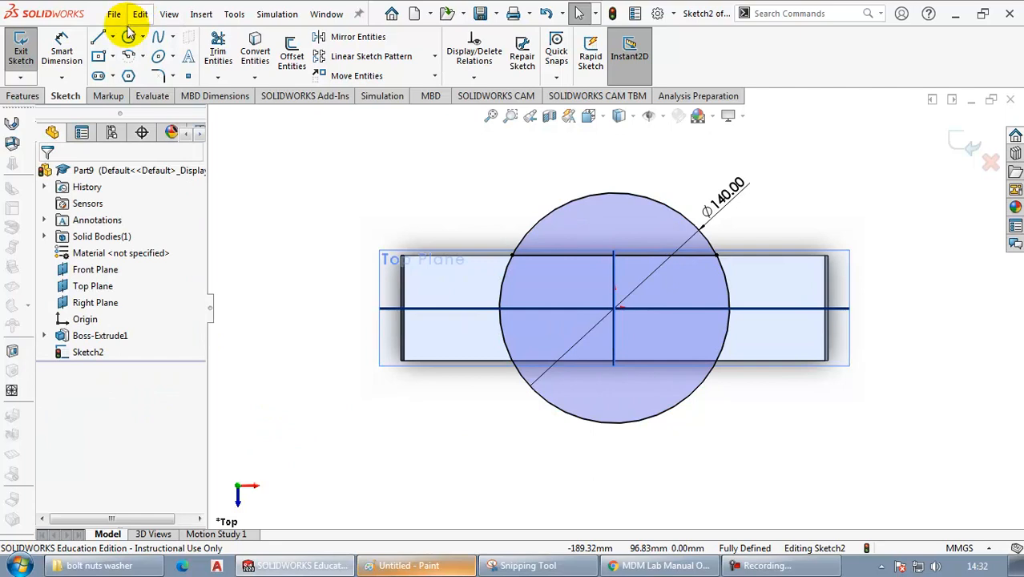
Draw a horizontal line across the lower part of the circle and make its endpoint coincident with the block's lower long edge
{"action": "left_click", "coordinate": [535, 391]}
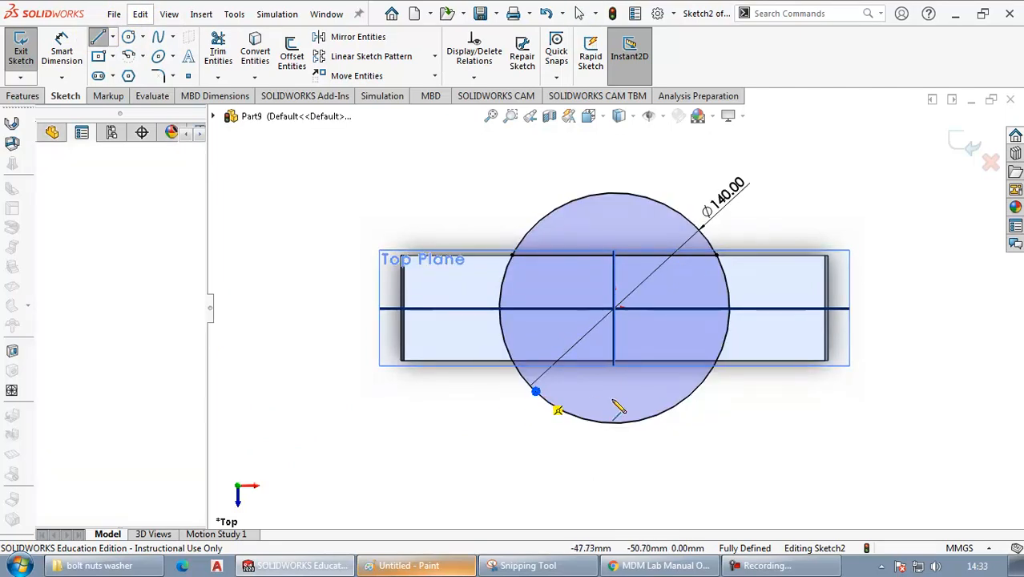
{"action": "left_click", "coordinate": [693, 392]}
{"action": "key", "text": "Escape"}
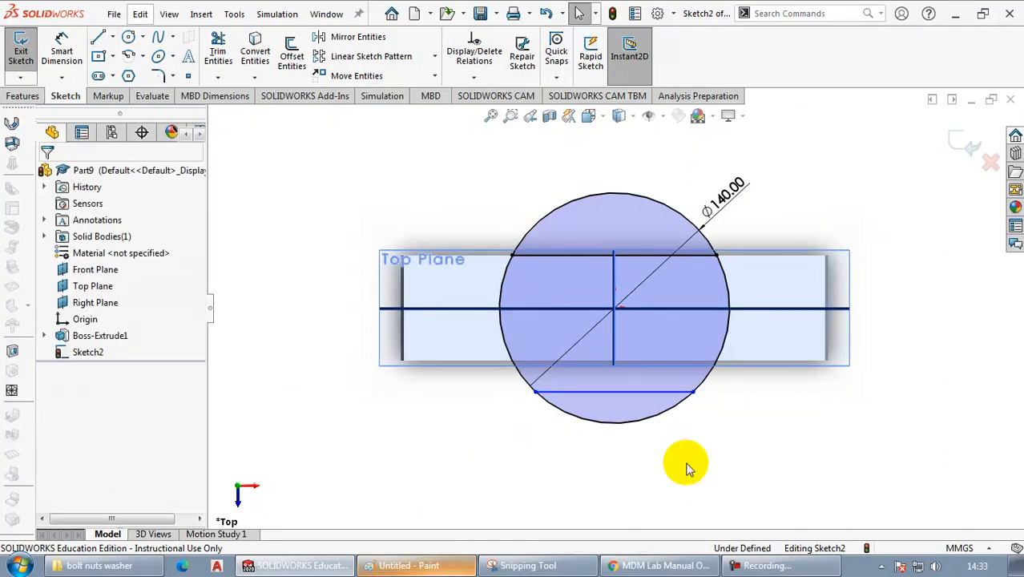
{"action": "left_click", "coordinate": [535, 392]}
{"action": "left_click", "coordinate": [475, 361], "text": "ctrl"}
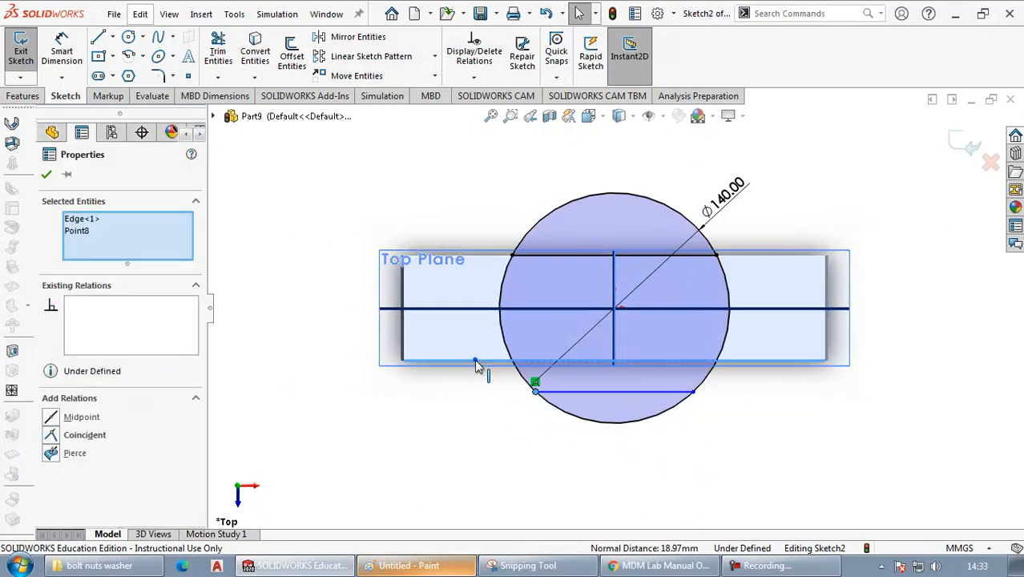
{"action": "left_click", "coordinate": [50, 436]}
{"action": "left_click", "coordinate": [392, 413]}
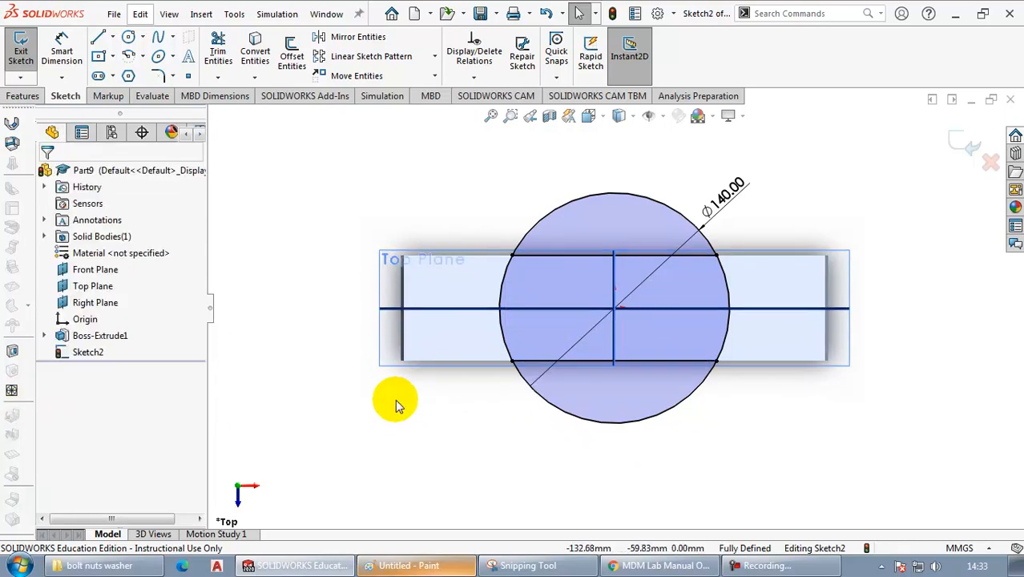
Trim away the circle's arcs outside the two horizontal lines, above and below the block
{"action": "left_click", "coordinate": [218, 53]}
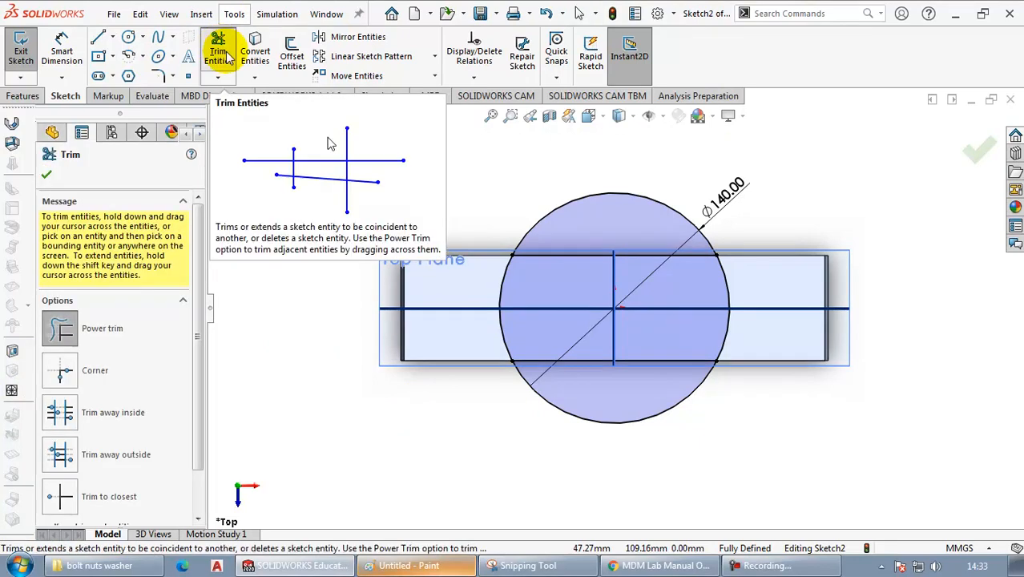
{"action": "left_click_drag", "start_coordinate": [527, 181], "coordinate": [590, 201]}
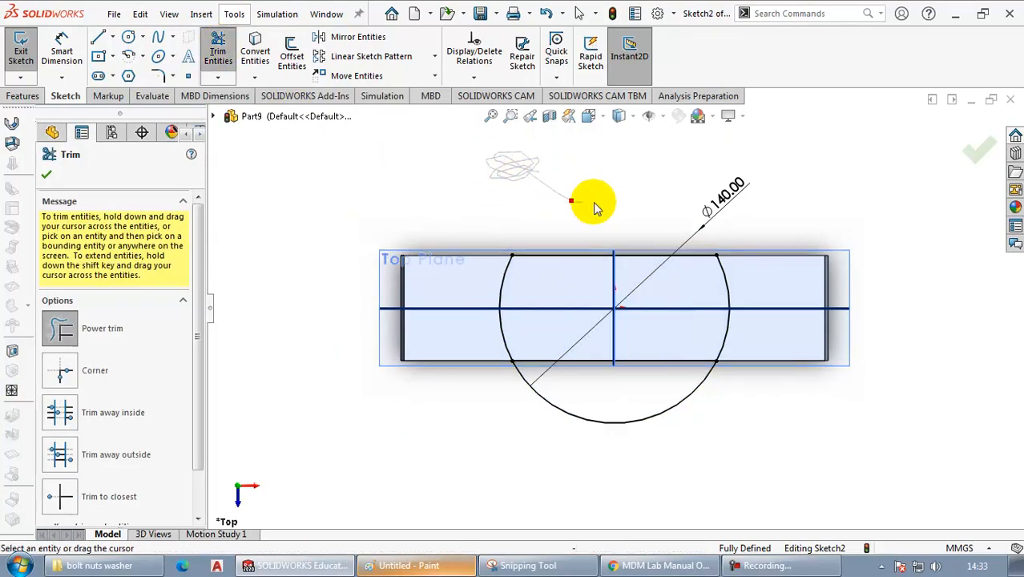
{"action": "mouse_move", "coordinate": [762, 412]}
{"action": "left_mouse_down"}
{"action": "mouse_move", "coordinate": [749, 423]}
{"action": "mouse_move", "coordinate": [525, 428]}
{"action": "left_mouse_up"}
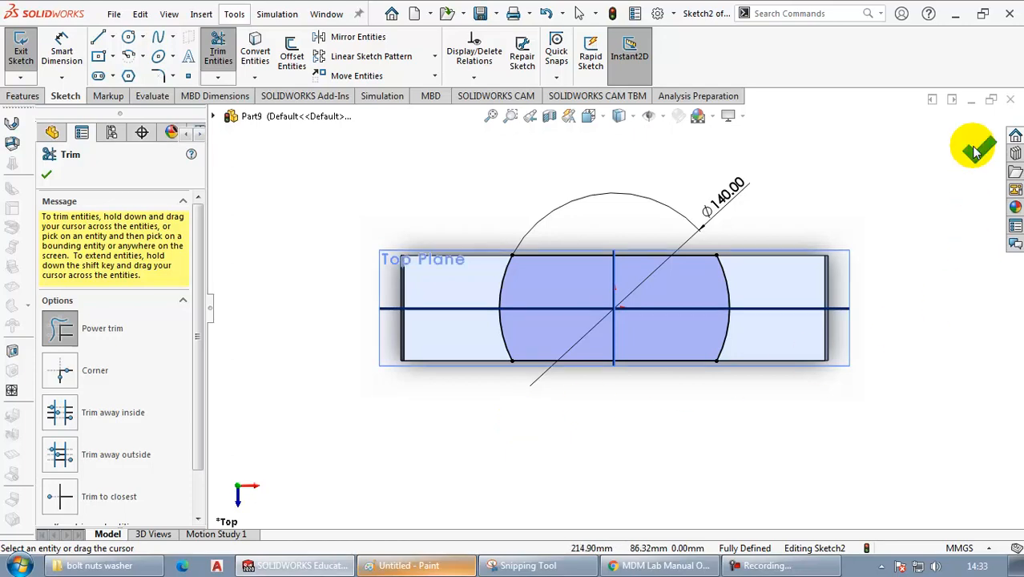
Extrude the trimmed profile as a Blind boss with a depth of 63+25-22 mm, using the heights from the reference drawing
{"action": "left_click", "coordinate": [22, 96]}
{"action": "left_click", "coordinate": [28, 49]}
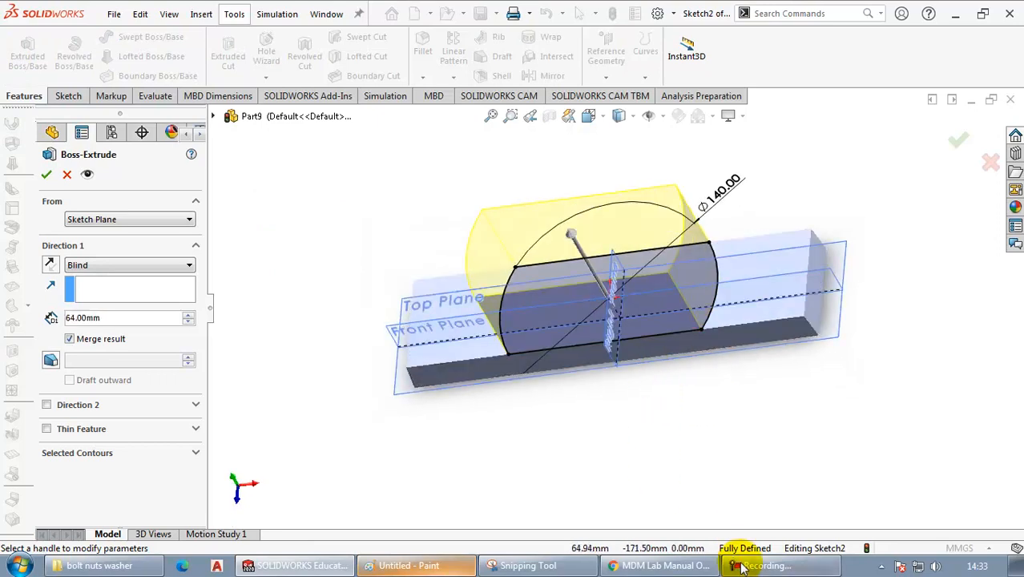
{"action": "left_click", "coordinate": [641, 565]}
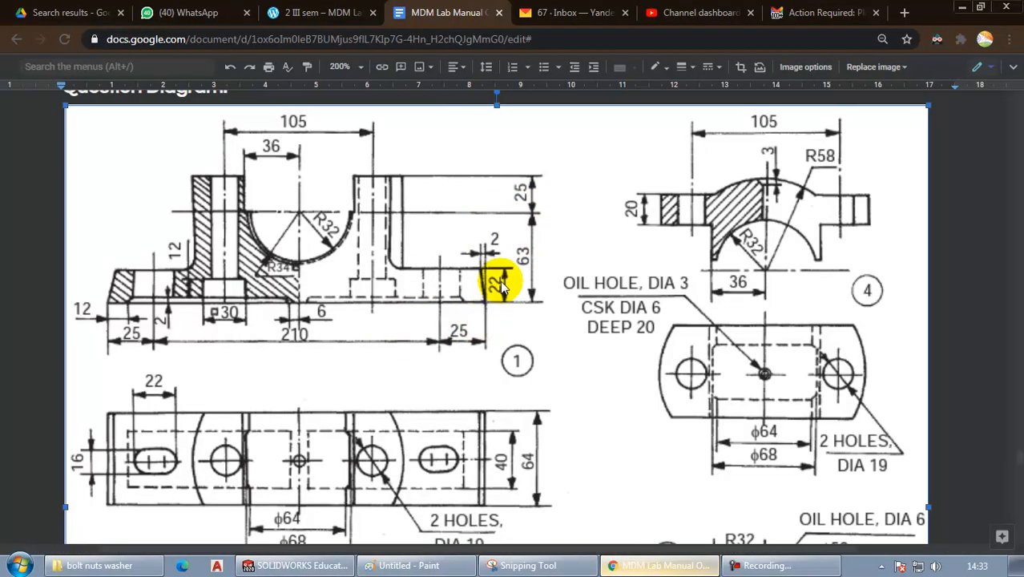
{"action": "left_click", "coordinate": [674, 572]}
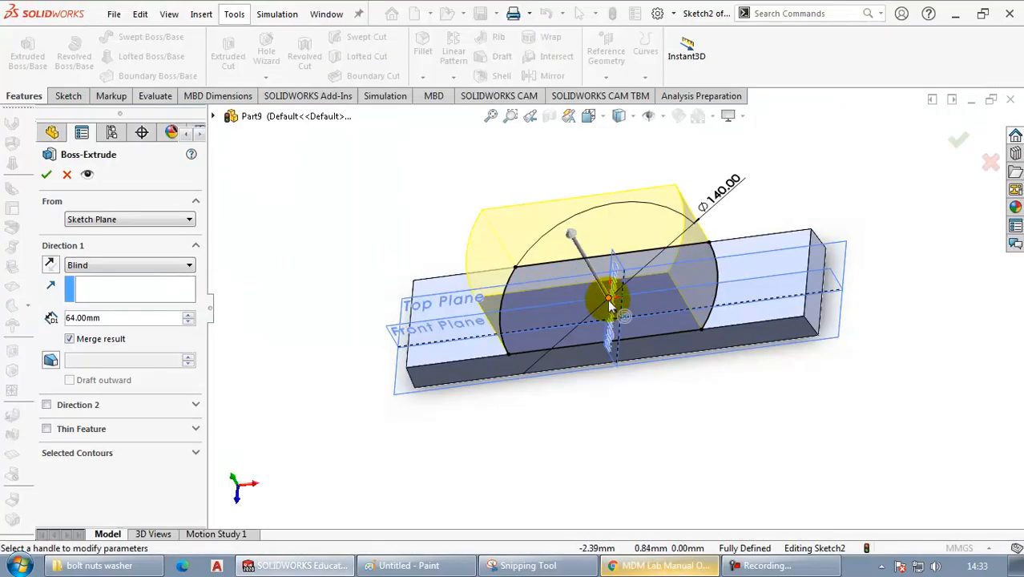
{"action": "double_click", "coordinate": [134, 320]}
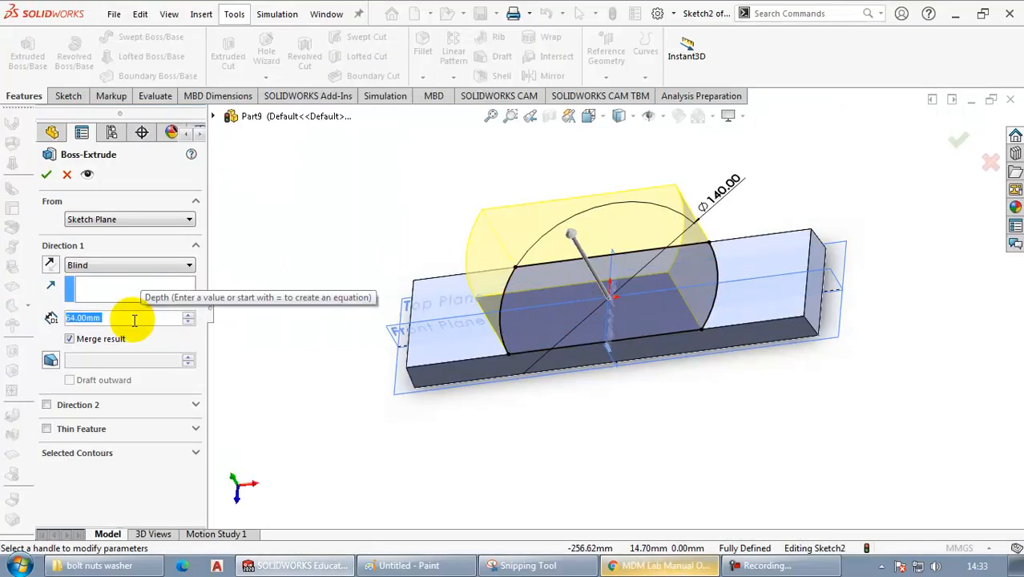
{"action": "type", "text": "63+25-"}
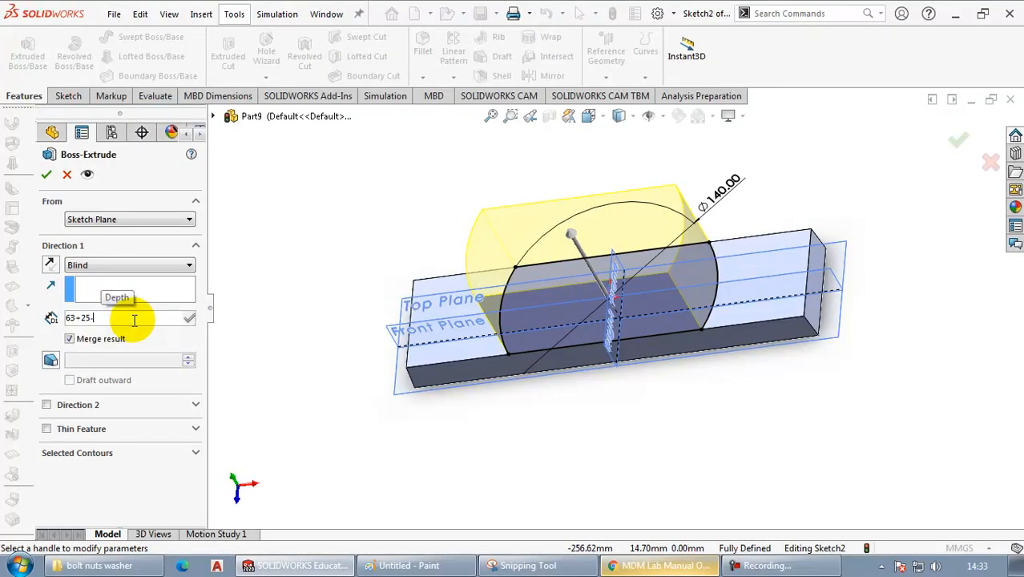
{"action": "type", "text": "22"}
{"action": "key", "text": "Return"}
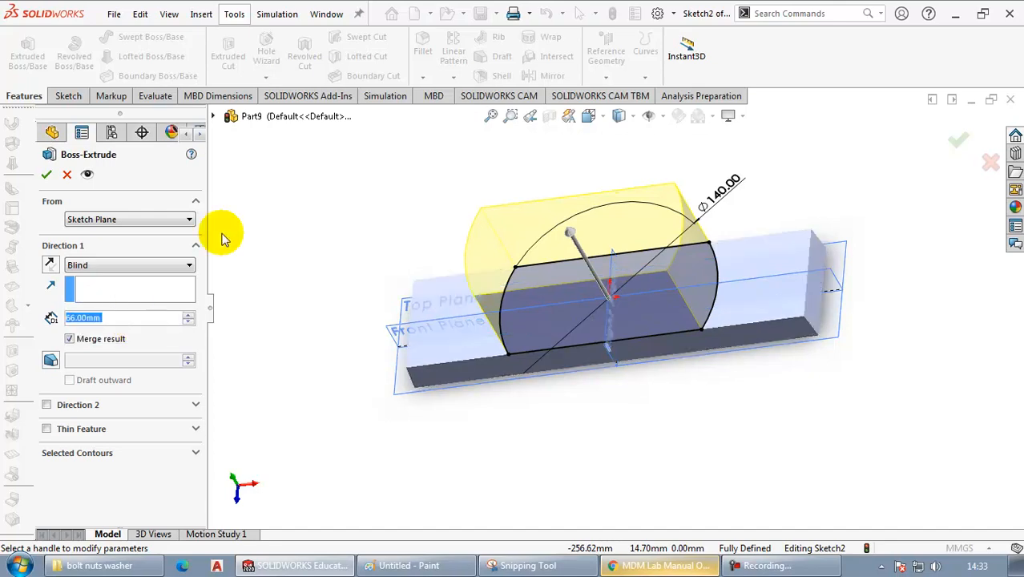
{"action": "middle_click_drag", "start_coordinate": [583, 326], "coordinate": [549, 297]}
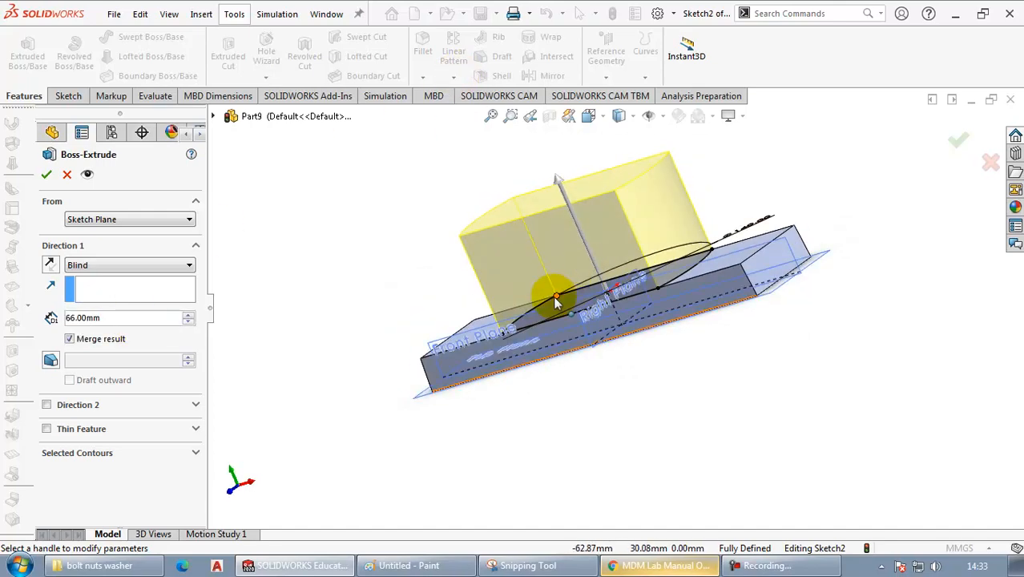
{"action": "left_click", "coordinate": [964, 149]}
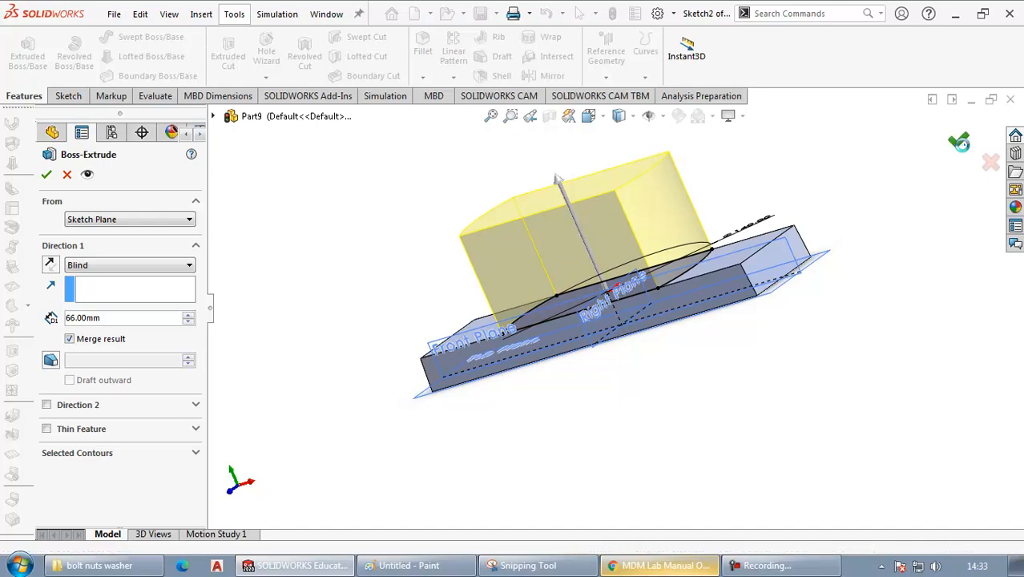
Start a sketch on the block's front face and draw a center rectangle on its vertical centerline, about 63 mm wide, reaching the top edge
{"action": "middle_click_drag", "start_coordinate": [630, 405], "coordinate": [662, 394]}
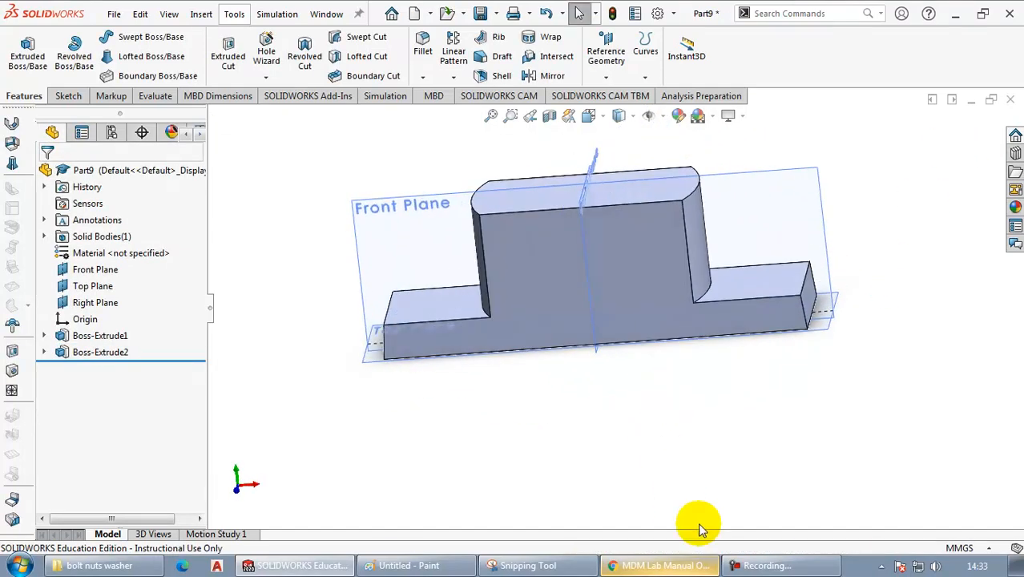
{"action": "left_click", "coordinate": [634, 273]}
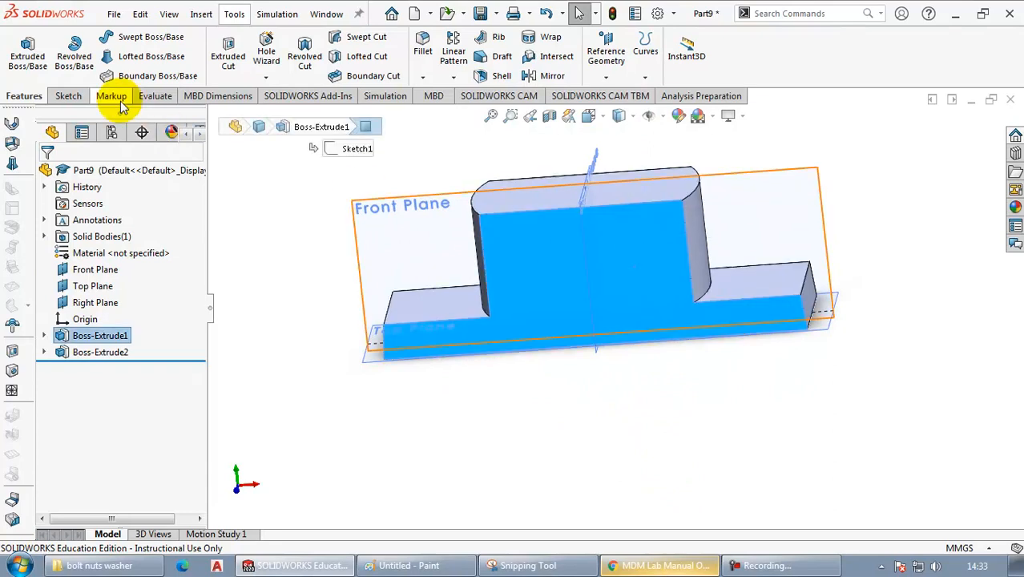
{"action": "left_click", "coordinate": [67, 96]}
{"action": "left_click", "coordinate": [24, 56]}
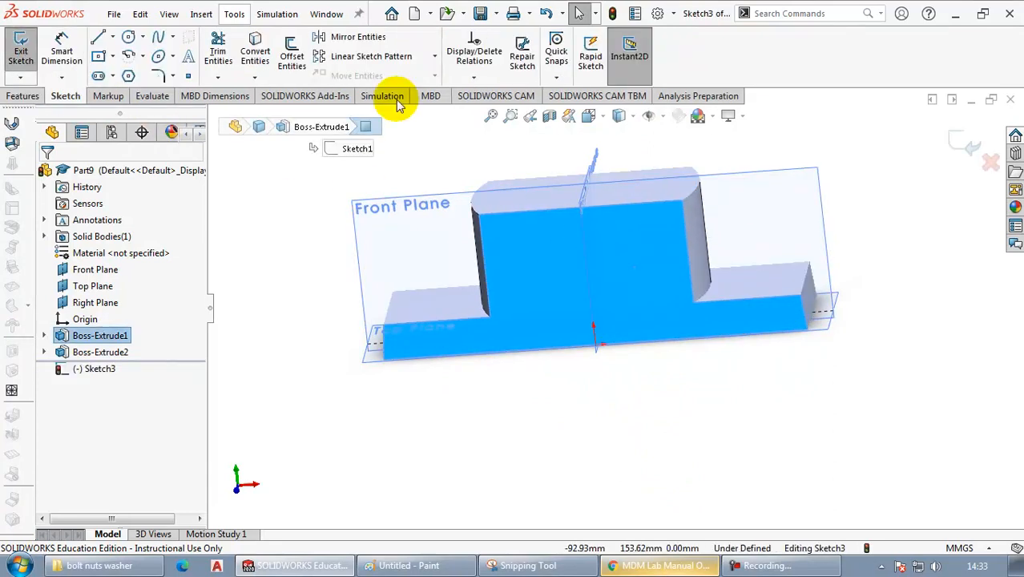
{"action": "left_click", "coordinate": [113, 57]}
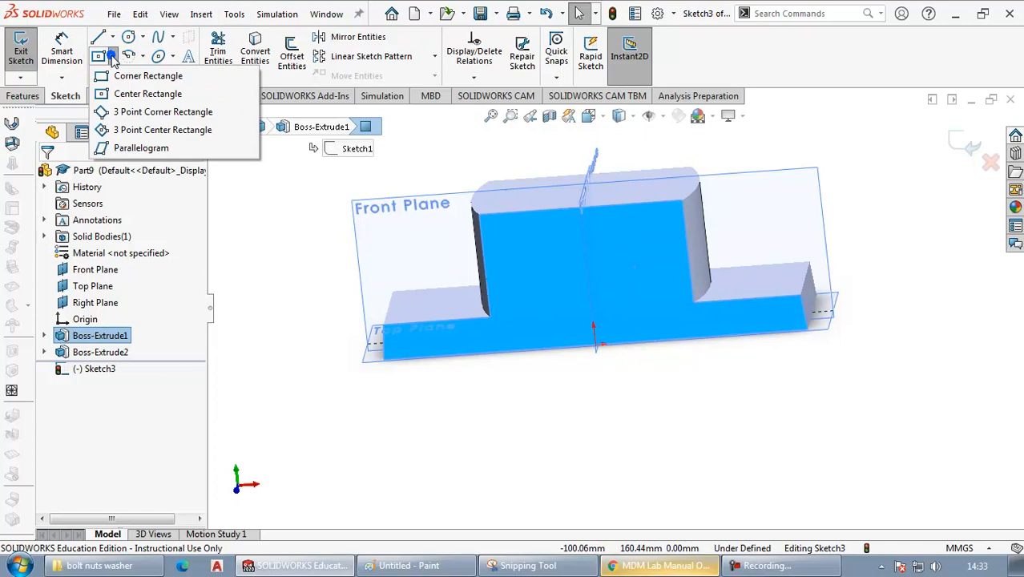
{"action": "left_click", "coordinate": [144, 95]}
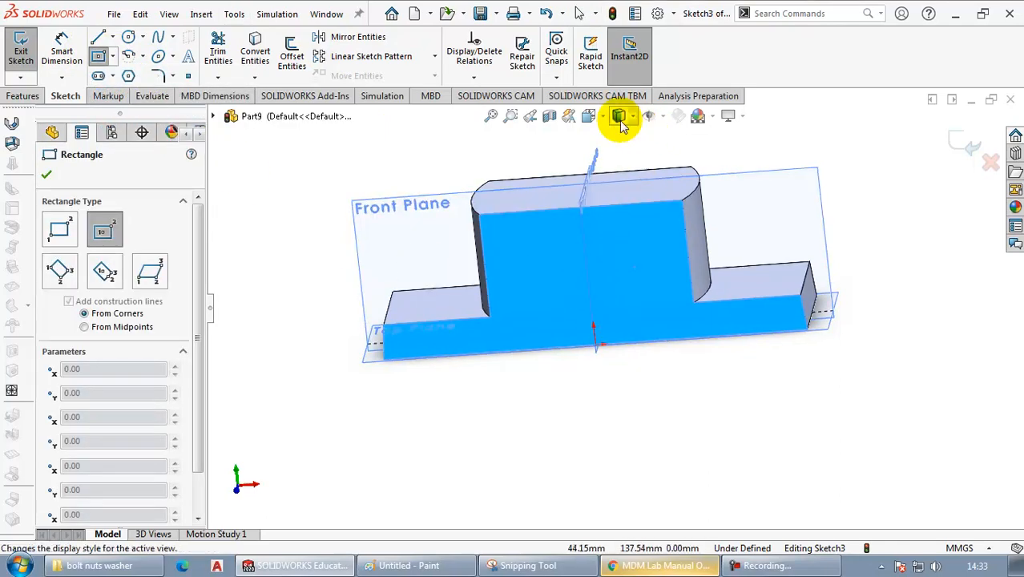
{"action": "left_click", "coordinate": [590, 117]}
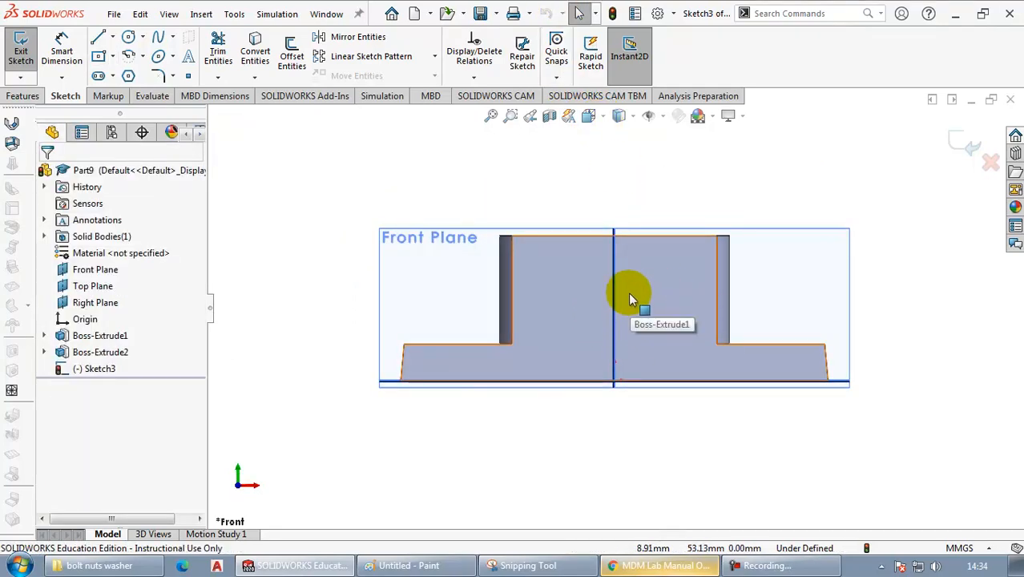
{"action": "left_click", "coordinate": [98, 57]}
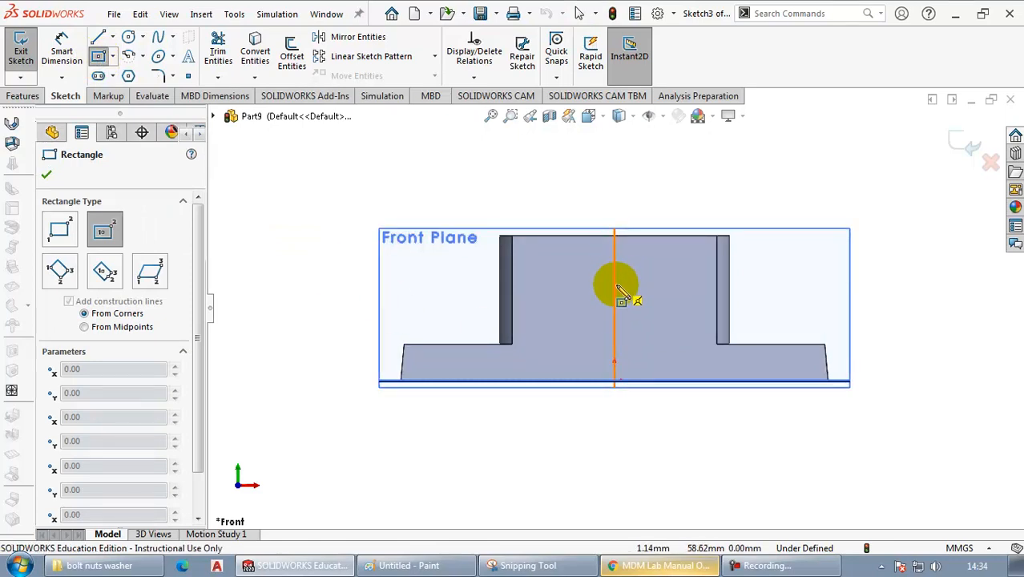
{"action": "left_click_drag", "start_coordinate": [612, 274], "coordinate": [669, 241]}
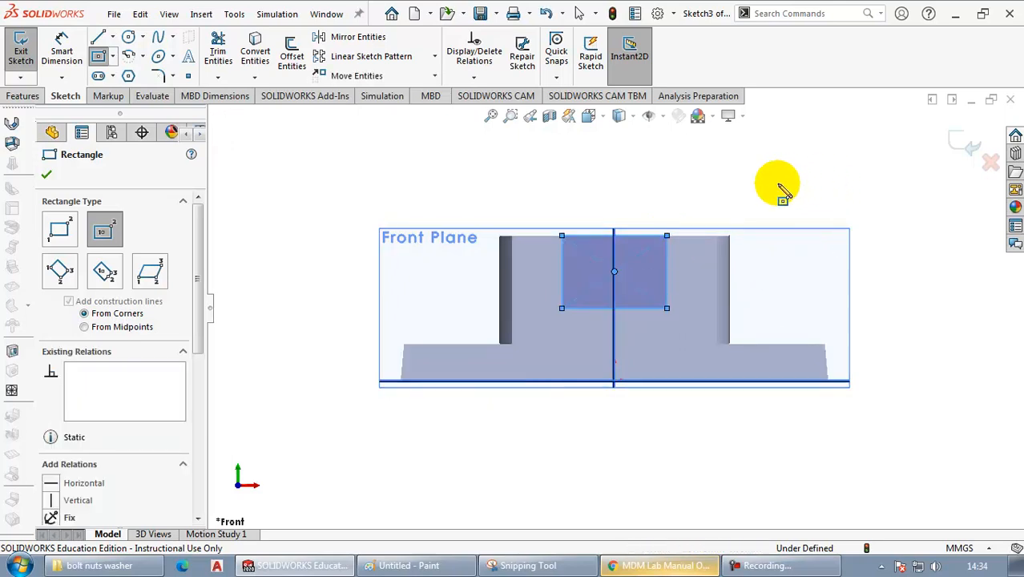
{"action": "key", "text": "Escape"}
Widen the rectangle to about 81 mm and raise its lower edge to about 59 mm above the origin, keeping its top on the block's edge
{"action": "left_click", "coordinate": [648, 237]}
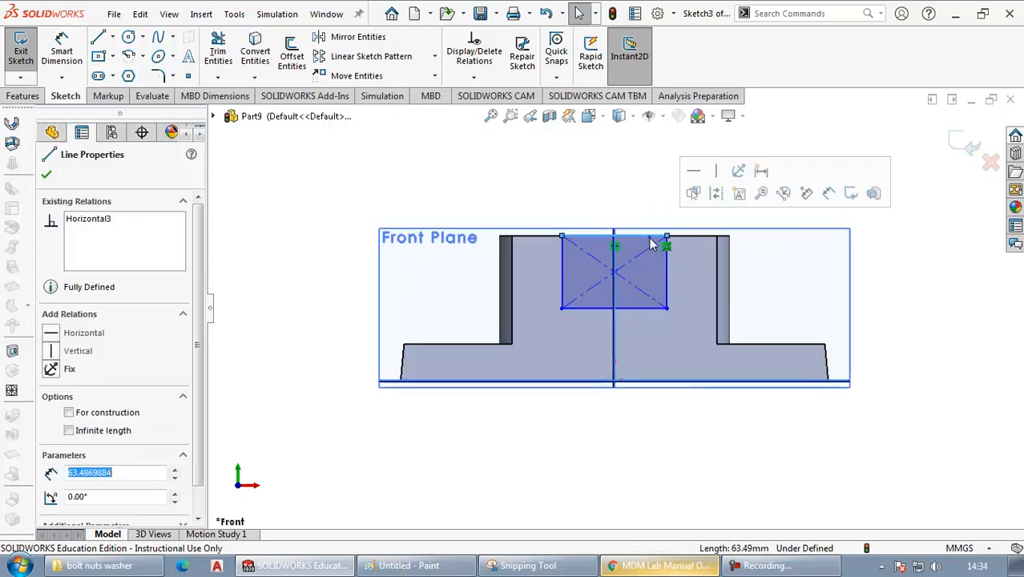
{"action": "left_click", "coordinate": [837, 268]}
{"action": "mouse_move", "coordinate": [667, 238]}
{"action": "left_mouse_down"}
{"action": "mouse_move", "coordinate": [691, 242]}
{"action": "mouse_move", "coordinate": [673, 245]}
{"action": "mouse_move", "coordinate": [689, 255]}
{"action": "mouse_move", "coordinate": [673, 240]}
{"action": "left_mouse_up"}
{"action": "left_click", "coordinate": [669, 176]}
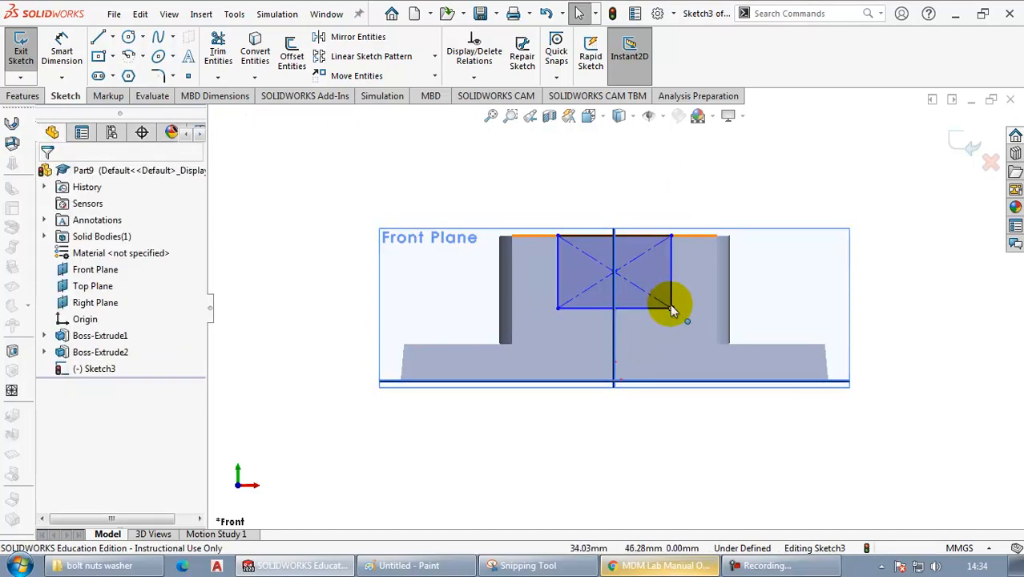
{"action": "mouse_move", "coordinate": [670, 305]}
{"action": "left_mouse_down"}
{"action": "mouse_move", "coordinate": [663, 269]}
{"action": "mouse_move", "coordinate": [681, 283]}
{"action": "mouse_move", "coordinate": [634, 289]}
{"action": "mouse_move", "coordinate": [682, 273]}
{"action": "mouse_move", "coordinate": [665, 311]}
{"action": "mouse_move", "coordinate": [665, 260]}
{"action": "mouse_move", "coordinate": [687, 291]}
{"action": "left_mouse_up"}
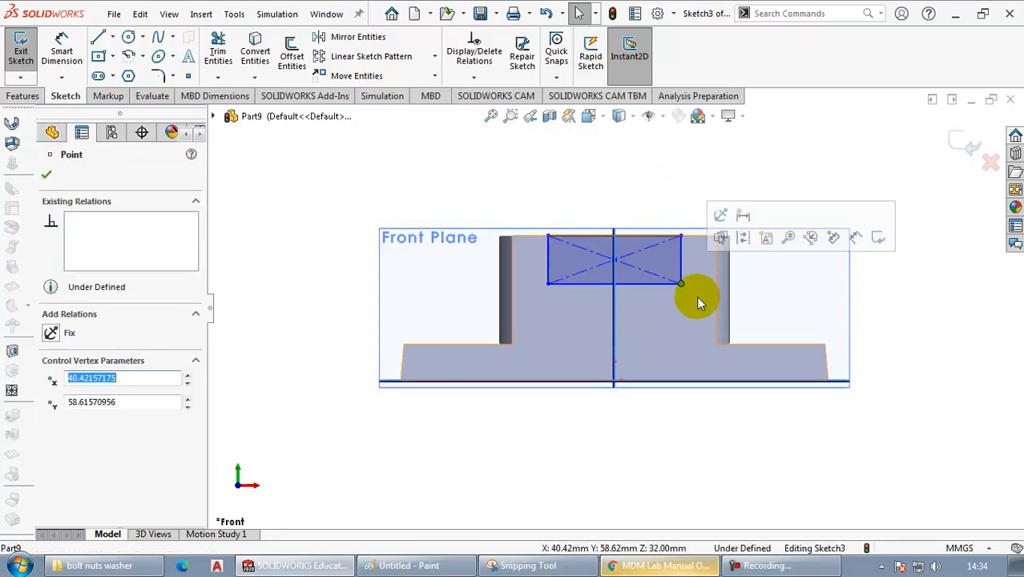
Draw a circle with a radius of about 26 mm centered on the midpoint of the rectangle's lower edge
{"action": "left_click", "coordinate": [128, 38]}
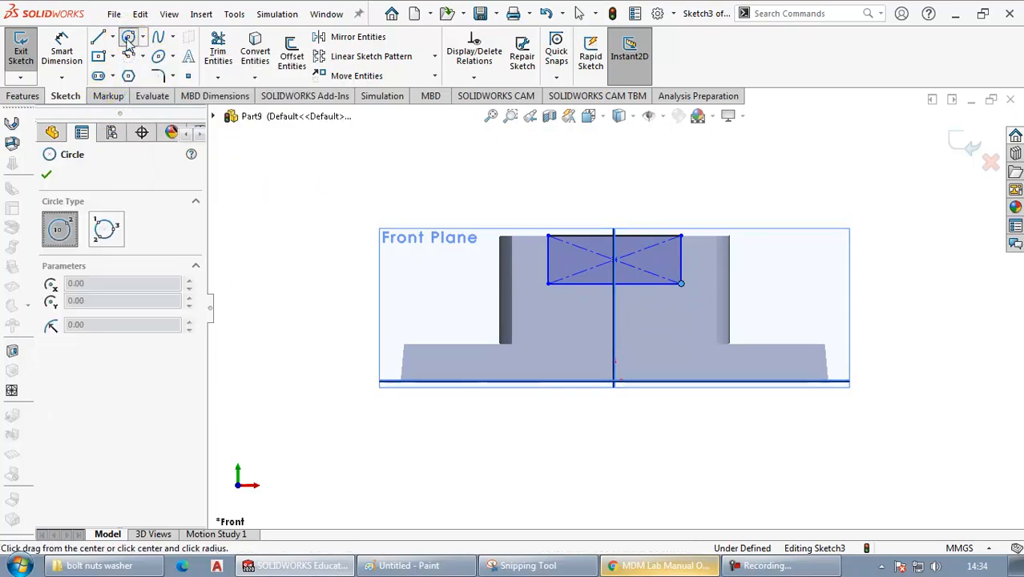
{"action": "left_click", "coordinate": [614, 283]}
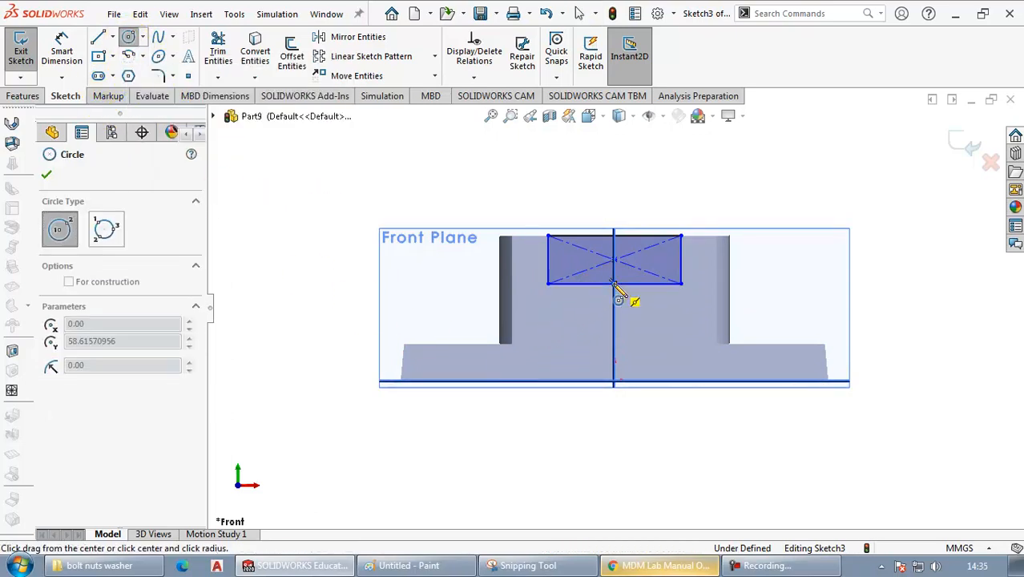
{"action": "left_click", "coordinate": [656, 265]}
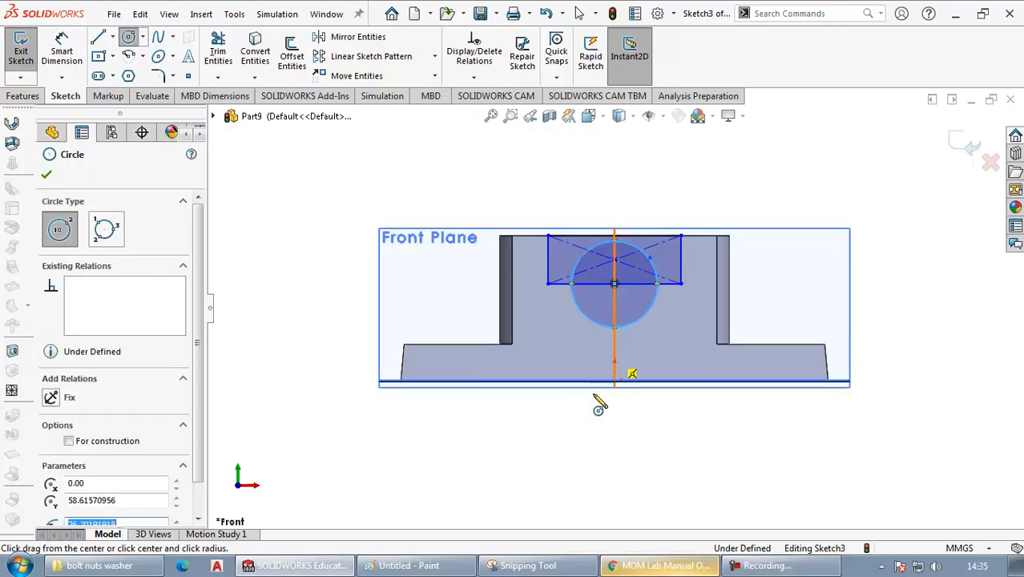
Trim away the part of the circle above the rectangle's lower edge, leaving only the lower semicircular arc
{"action": "left_click", "coordinate": [217, 45]}
{"action": "mouse_move", "coordinate": [571, 260]}
{"action": "left_mouse_down"}
{"action": "mouse_move", "coordinate": [582, 263]}
{"action": "mouse_move", "coordinate": [590, 245]}
{"action": "mouse_move", "coordinate": [603, 254]}
{"action": "left_mouse_up"}
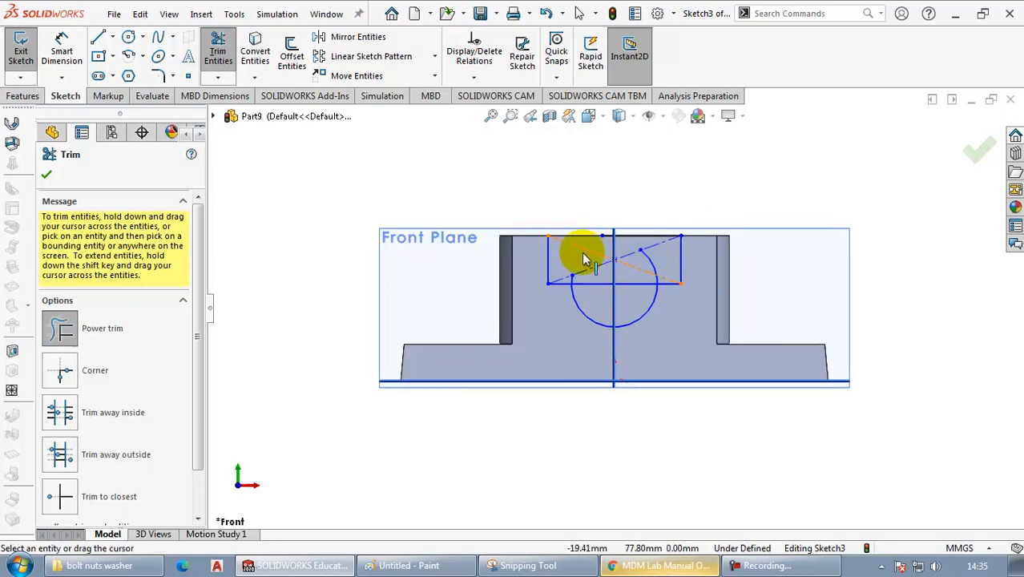
{"action": "key", "text": "Escape"}
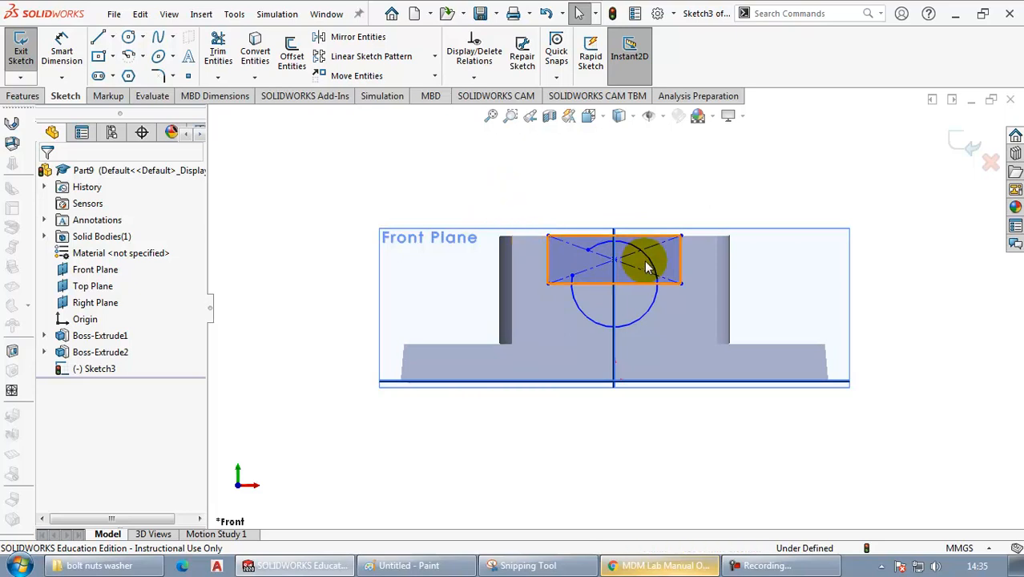
{"action": "scroll", "coordinate": [645, 258], "scroll_direction": "up", "scroll_amount": 3}
{"action": "scroll", "coordinate": [645, 253], "scroll_direction": "down", "scroll_amount": 6}
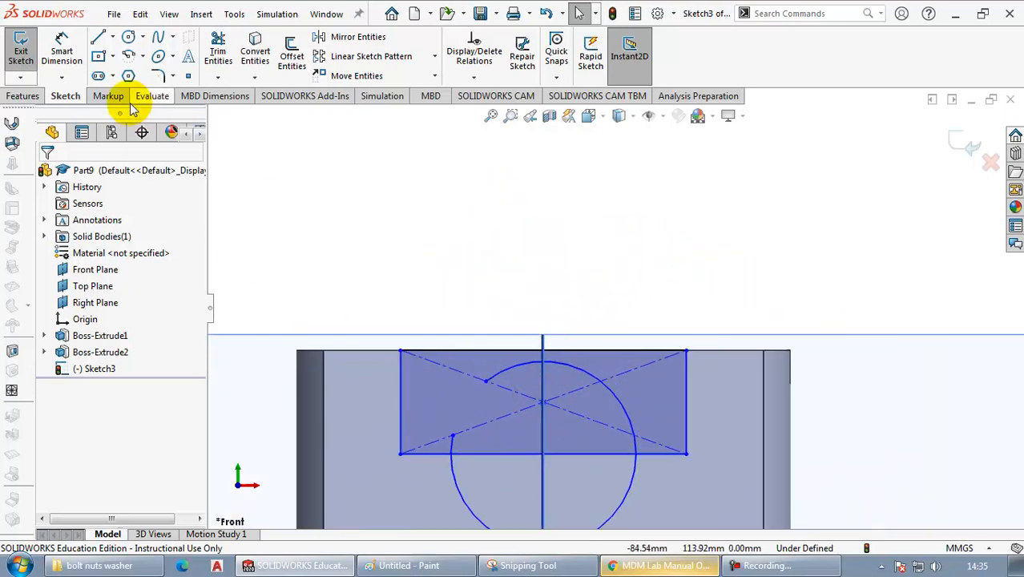
{"action": "left_click", "coordinate": [217, 52]}
{"action": "left_click", "coordinate": [510, 367]}
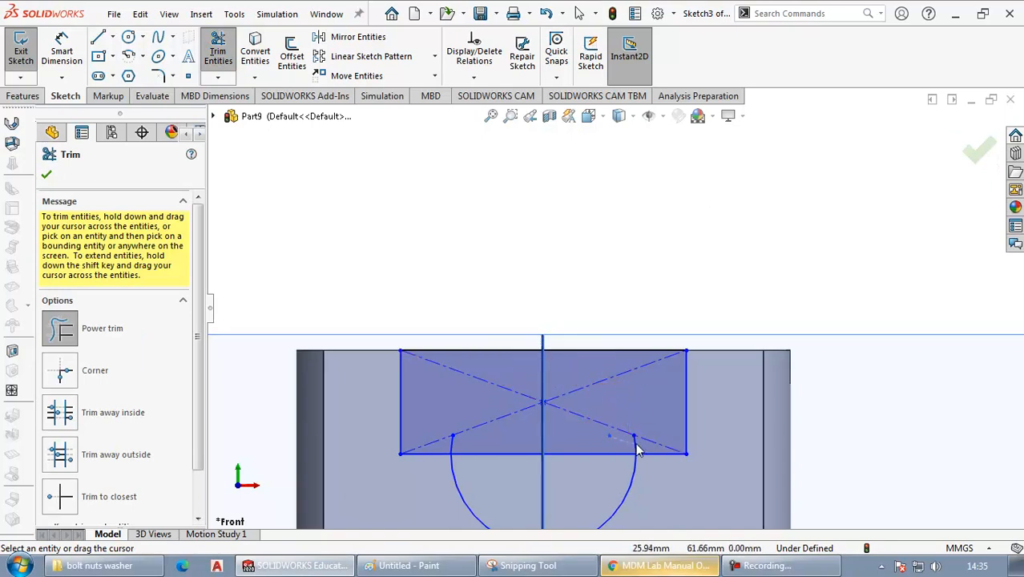
{"action": "left_click_drag", "start_coordinate": [472, 449], "coordinate": [459, 450]}
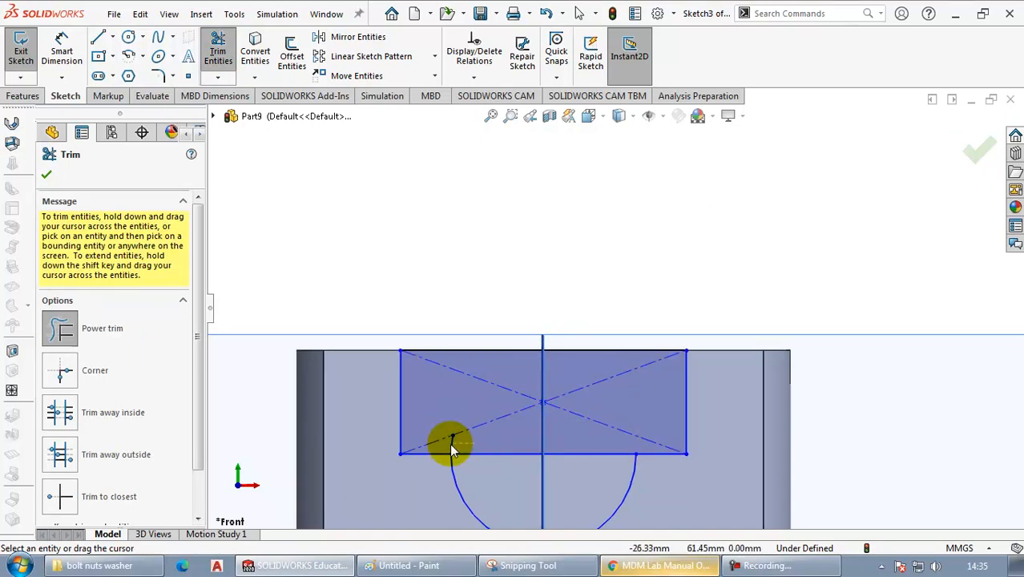
{"action": "scroll", "coordinate": [590, 229], "scroll_direction": "up", "scroll_amount": 5}
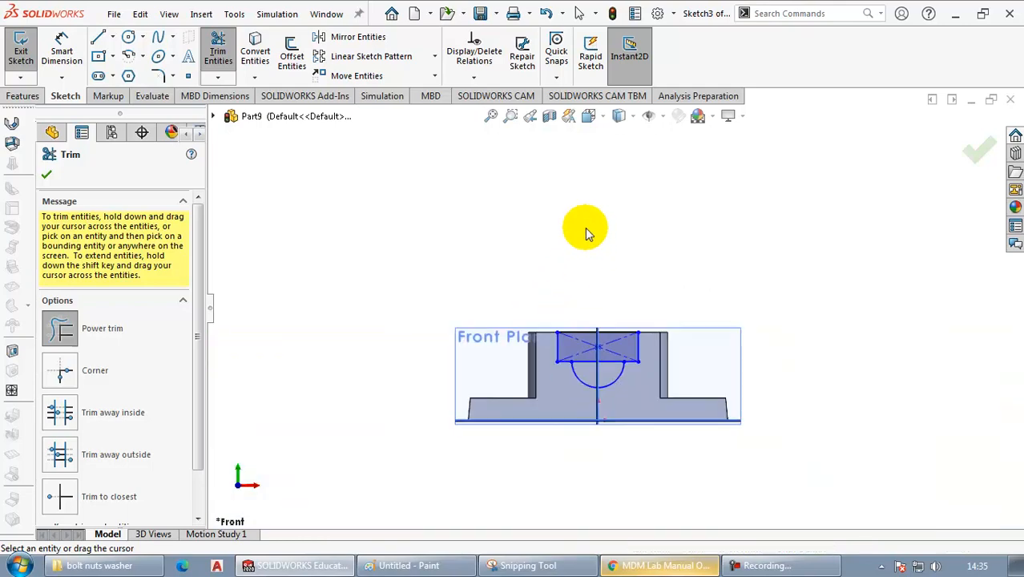
{"action": "left_click", "coordinate": [224, 64]}
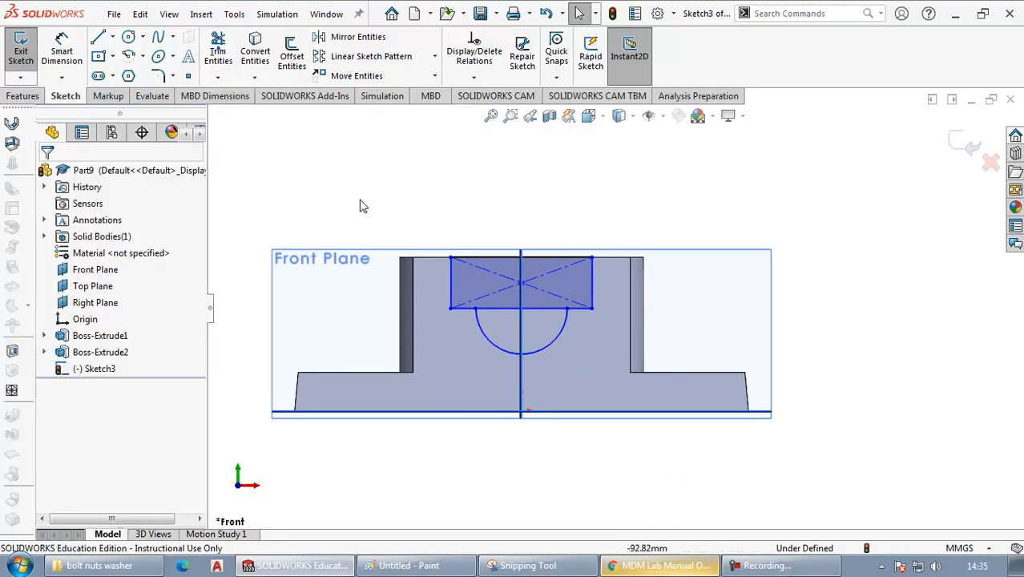
Check the recess height in the reference drawing and dimension the rectangle's height as 25 mm
{"action": "key", "text": "alt+Tab"}
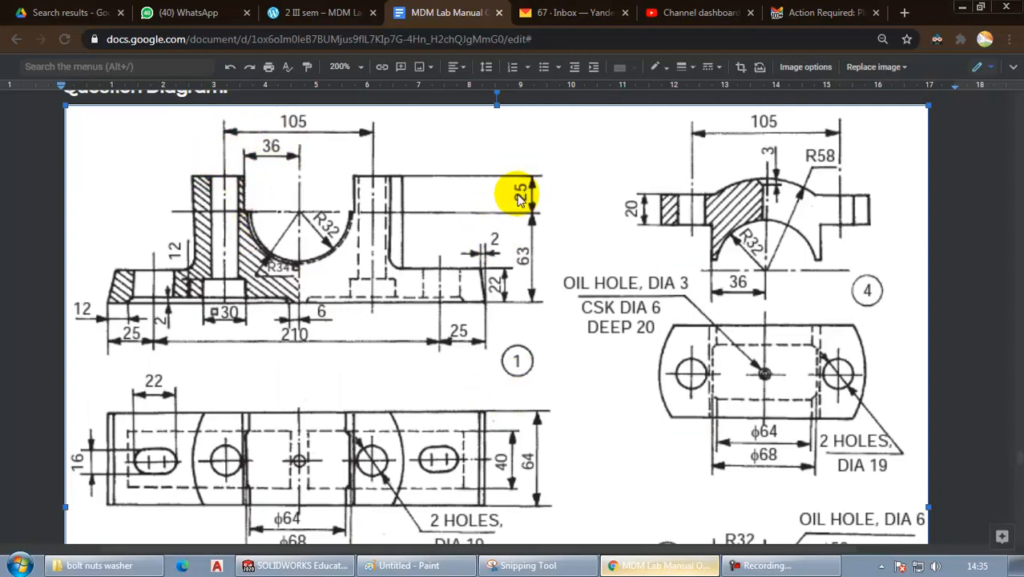
{"action": "key", "text": "alt+Tab"}
{"action": "left_click", "coordinate": [68, 50]}
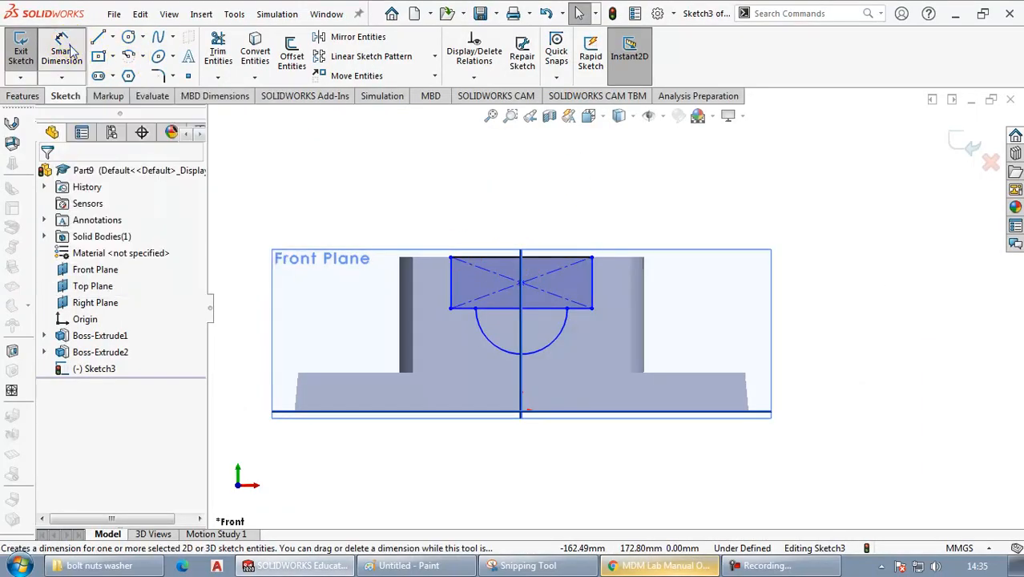
{"action": "left_click", "coordinate": [556, 258]}
{"action": "left_click", "coordinate": [545, 308]}
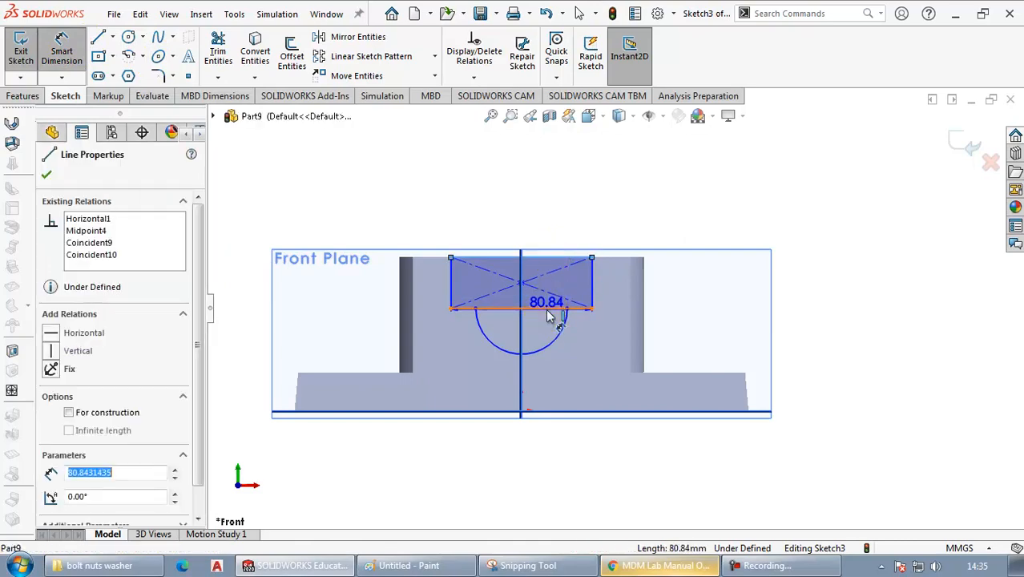
{"action": "left_click", "coordinate": [733, 292]}
{"action": "type", "text": "25"}
{"action": "key", "text": "Return"}
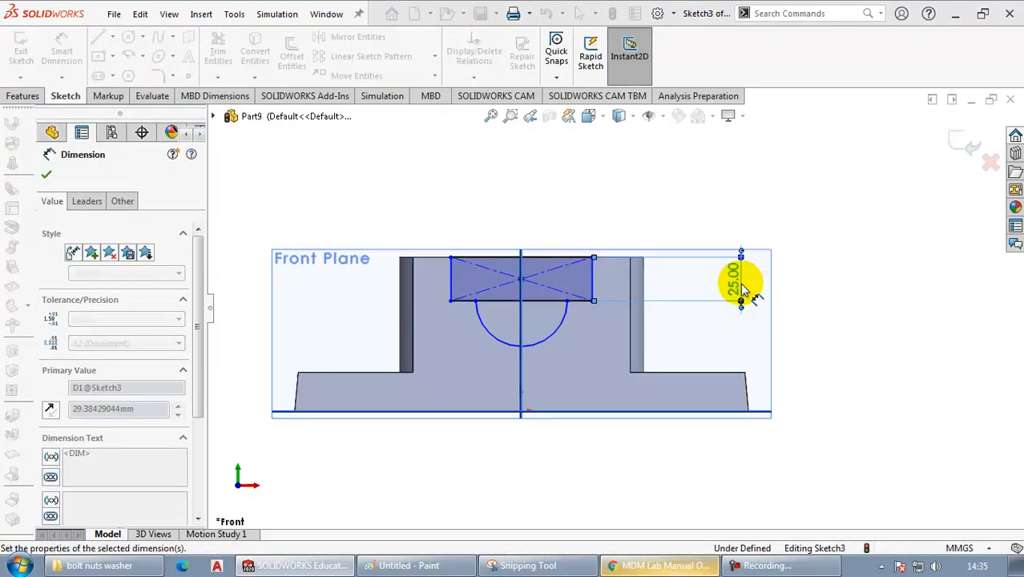
Dimension the distance from the Right Plane to the rectangle's left edge as 36 mm, following the reference drawing
{"action": "key", "text": "alt+Tab"}
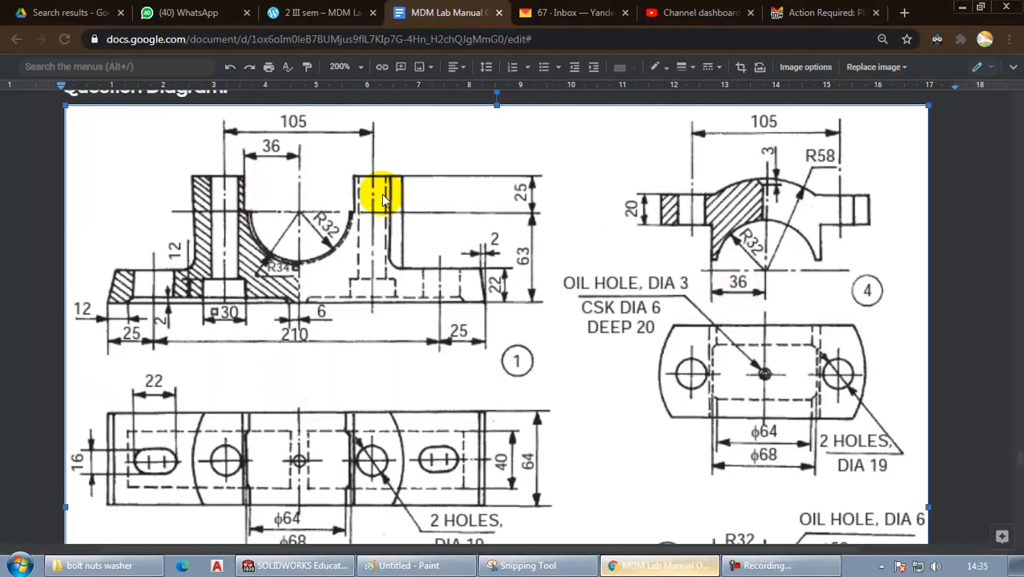
{"action": "key", "text": "alt+Tab"}
{"action": "left_click", "coordinate": [522, 309]}
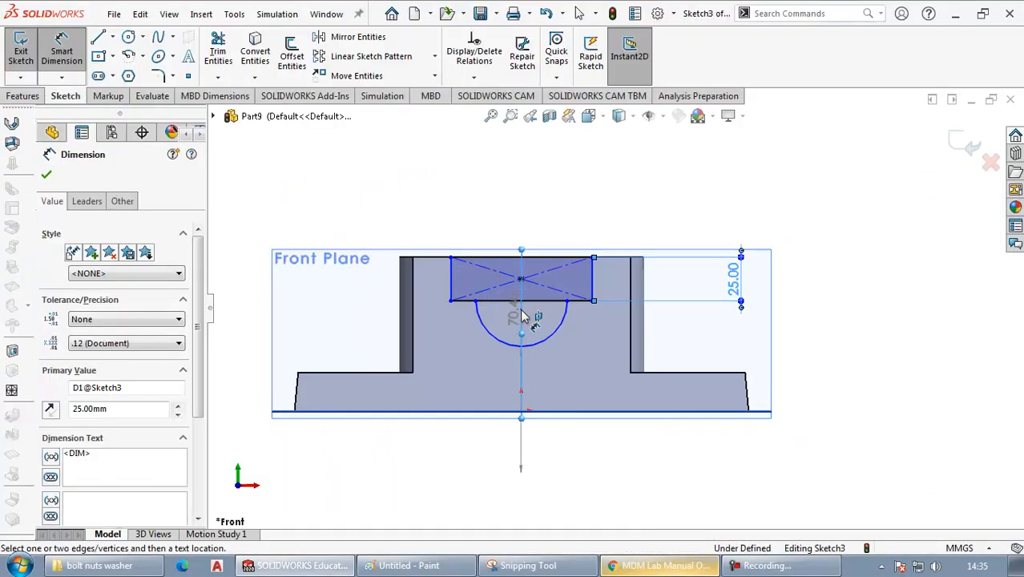
{"action": "left_click", "coordinate": [451, 281]}
{"action": "left_click", "coordinate": [481, 458]}
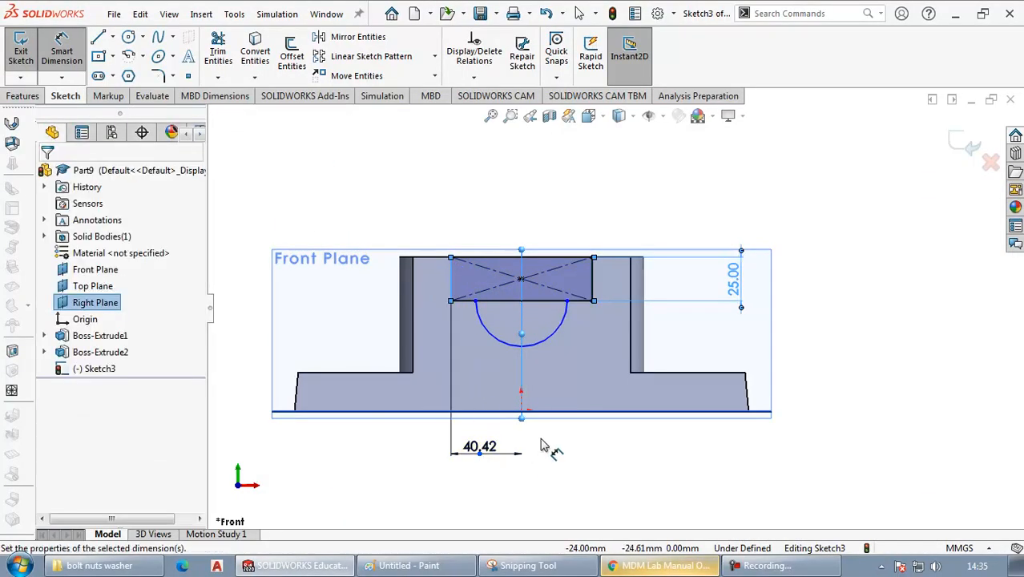
{"action": "type", "text": "36"}
{"action": "key", "text": "Return"}
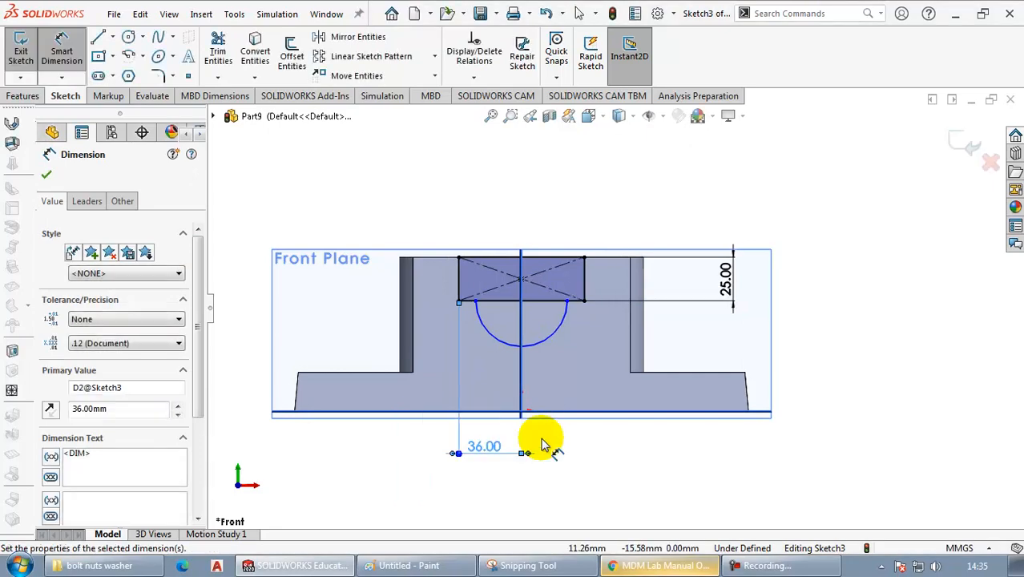
Check the bore radius in the reference drawing and dimension the semicircular arc with a radius of 32 mm
{"action": "key", "text": "alt+Tab"}
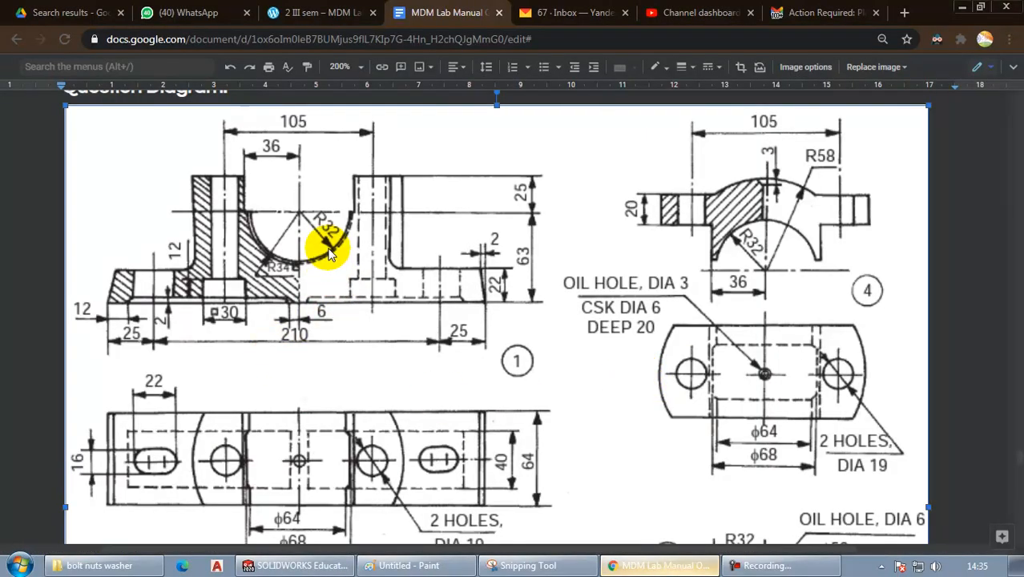
{"action": "key", "text": "alt+Tab"}
{"action": "left_click", "coordinate": [540, 343]}
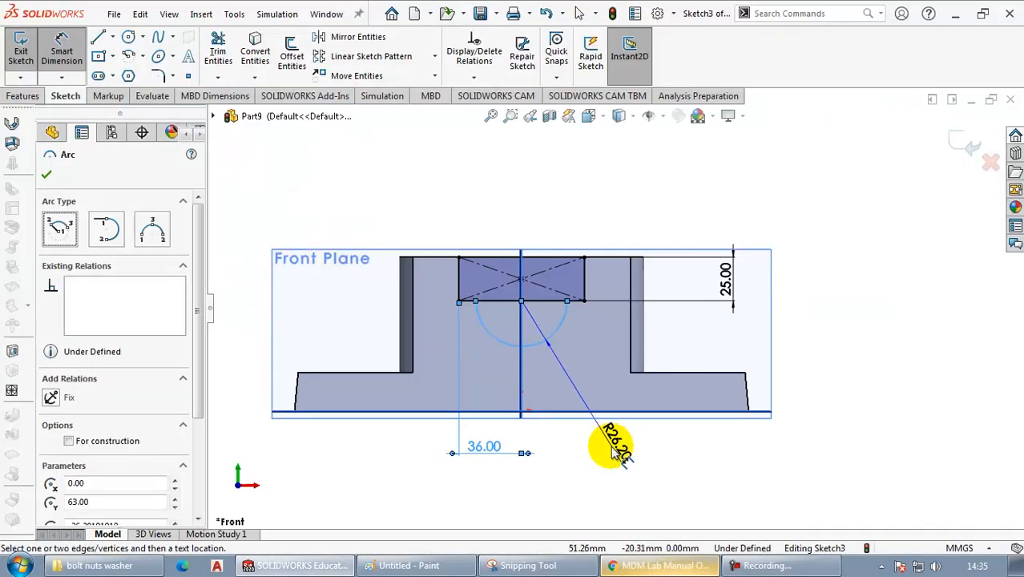
{"action": "left_click", "coordinate": [610, 450]}
{"action": "type", "text": "32"}
{"action": "key", "text": "Return"}
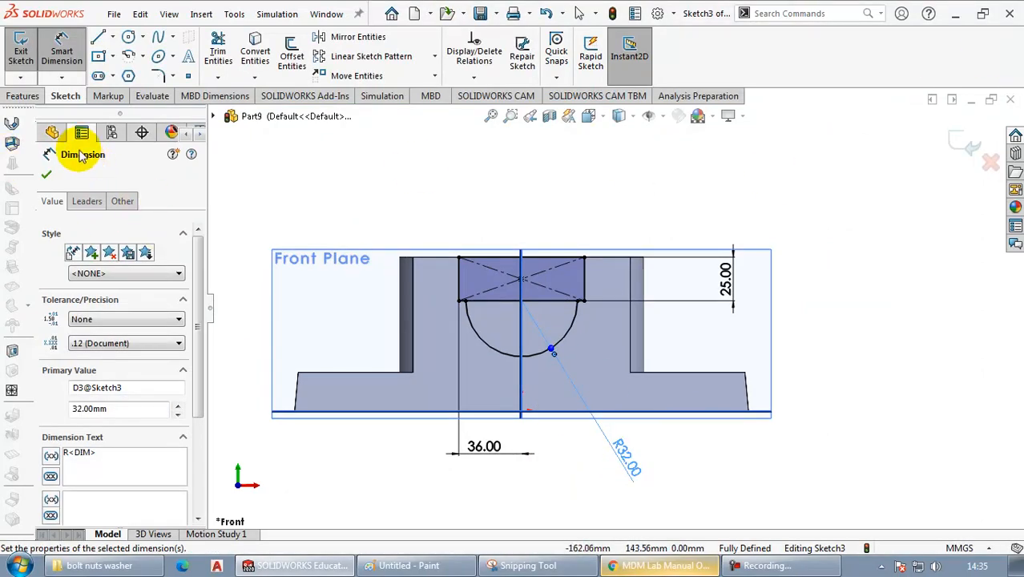
Cut the bearing recess with an Extruded Cut set to Through All, using both the semicircular and the rectangular regions as contours
{"action": "left_click", "coordinate": [21, 95]}
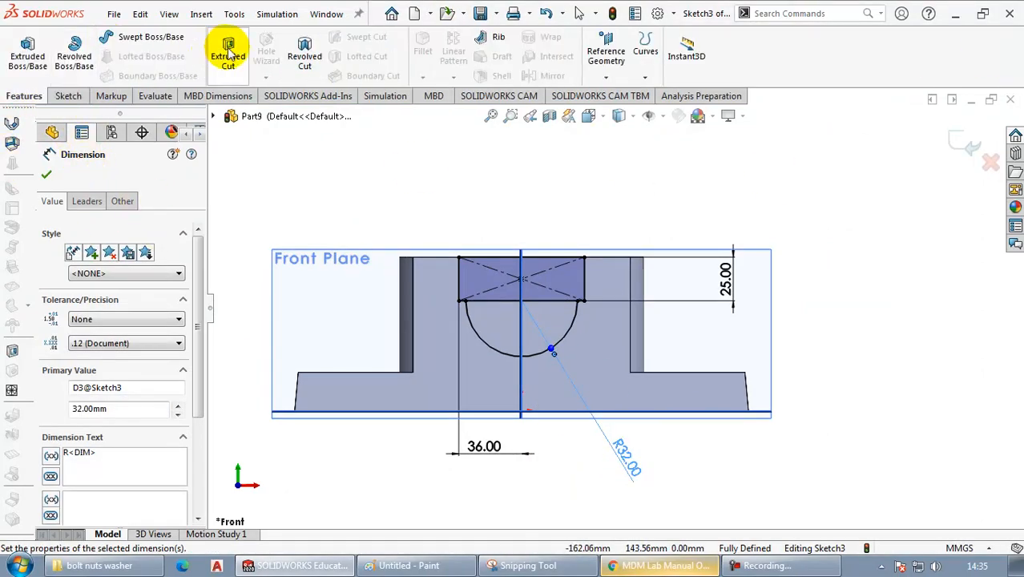
{"action": "left_click", "coordinate": [228, 56]}
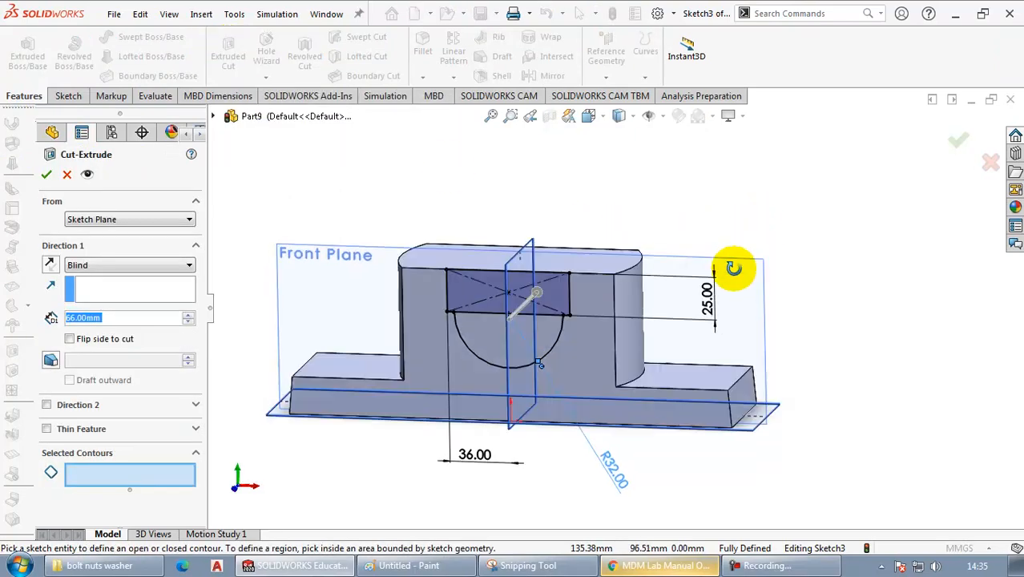
{"action": "left_click", "coordinate": [110, 269]}
{"action": "left_click", "coordinate": [112, 288]}
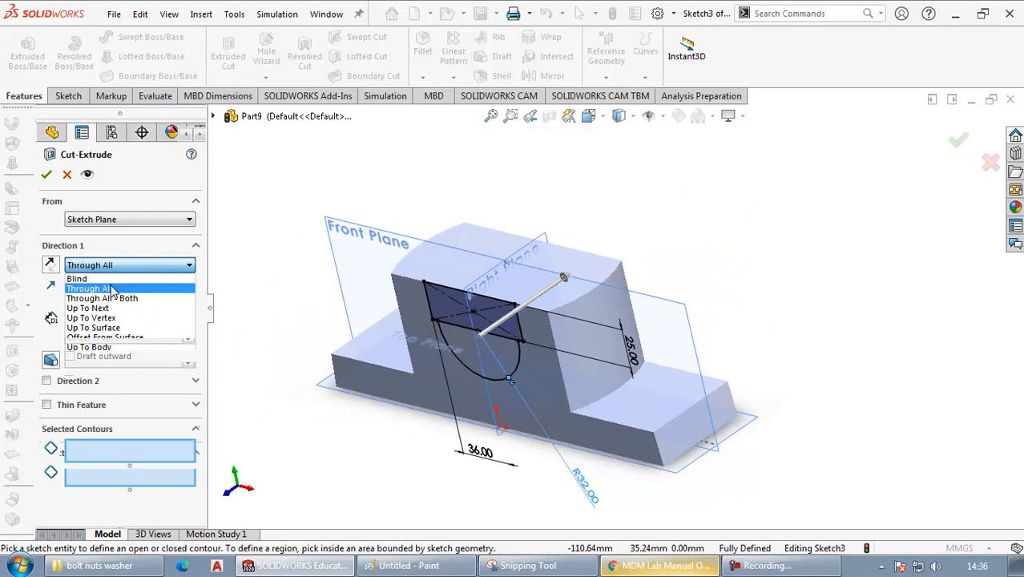
{"action": "left_click", "coordinate": [109, 449]}
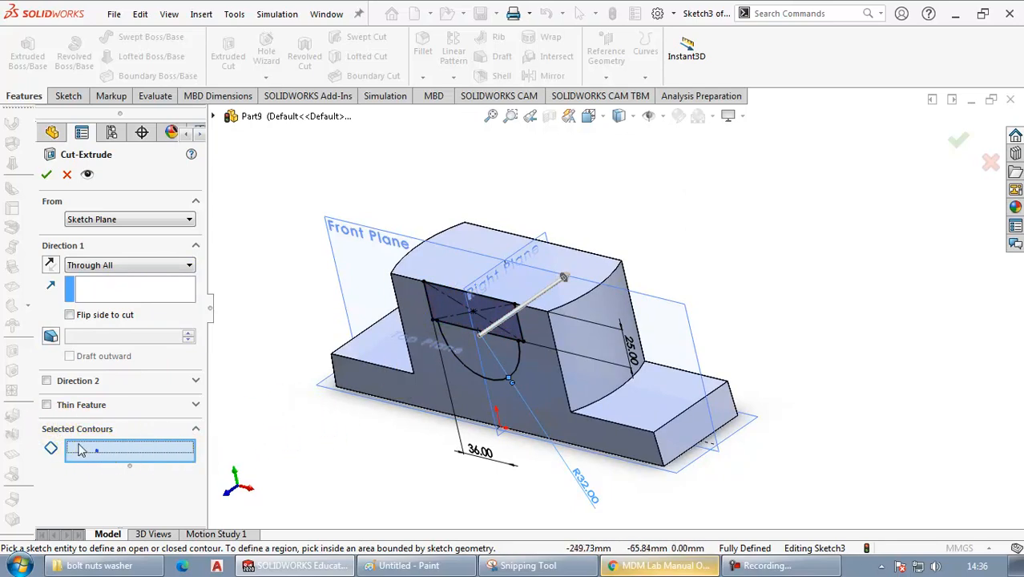
{"action": "left_click", "coordinate": [454, 330]}
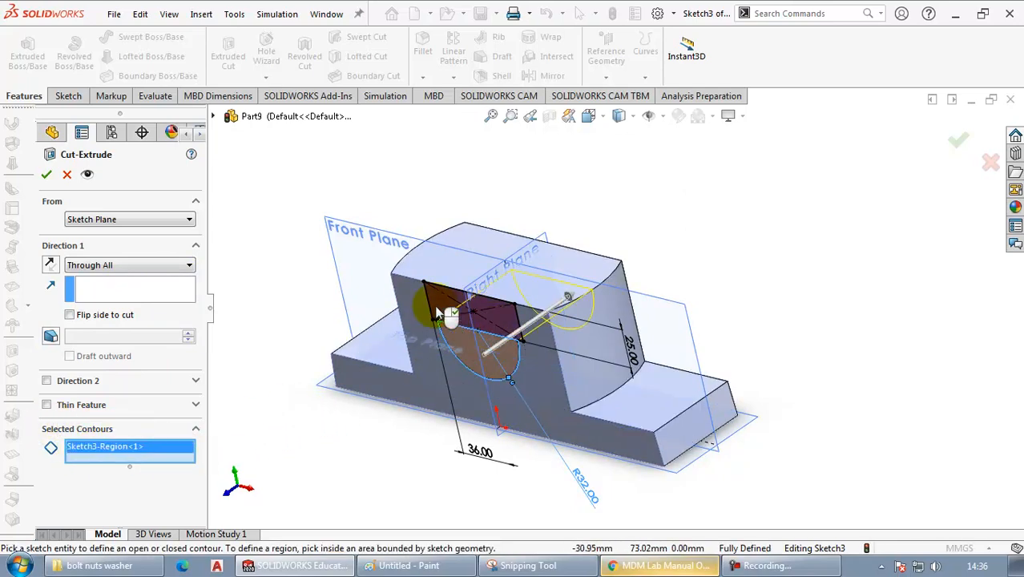
{"action": "left_click", "coordinate": [432, 309]}
{"action": "middle_click_drag", "start_coordinate": [679, 354], "coordinate": [738, 340]}
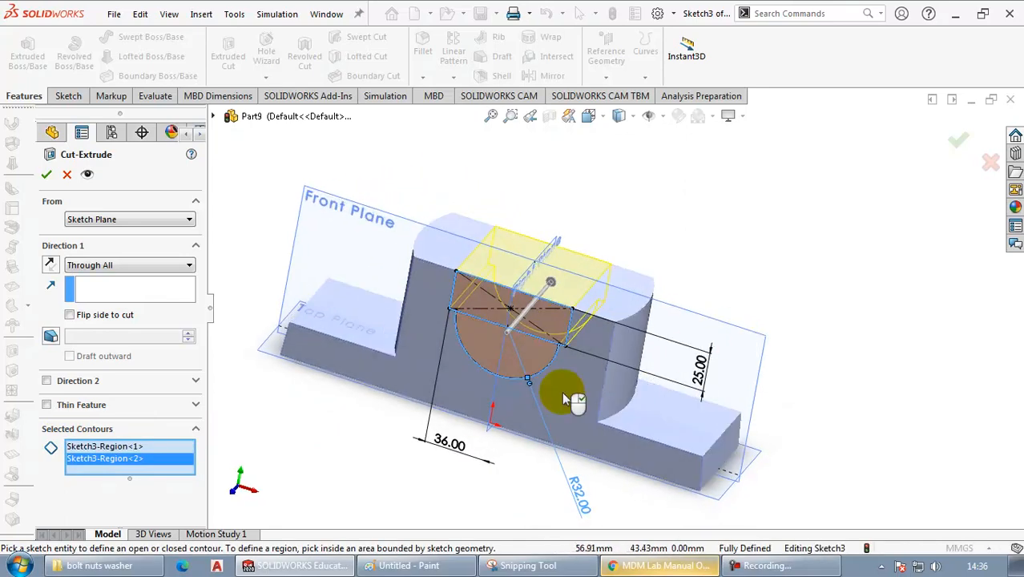
{"action": "left_click", "coordinate": [959, 145]}
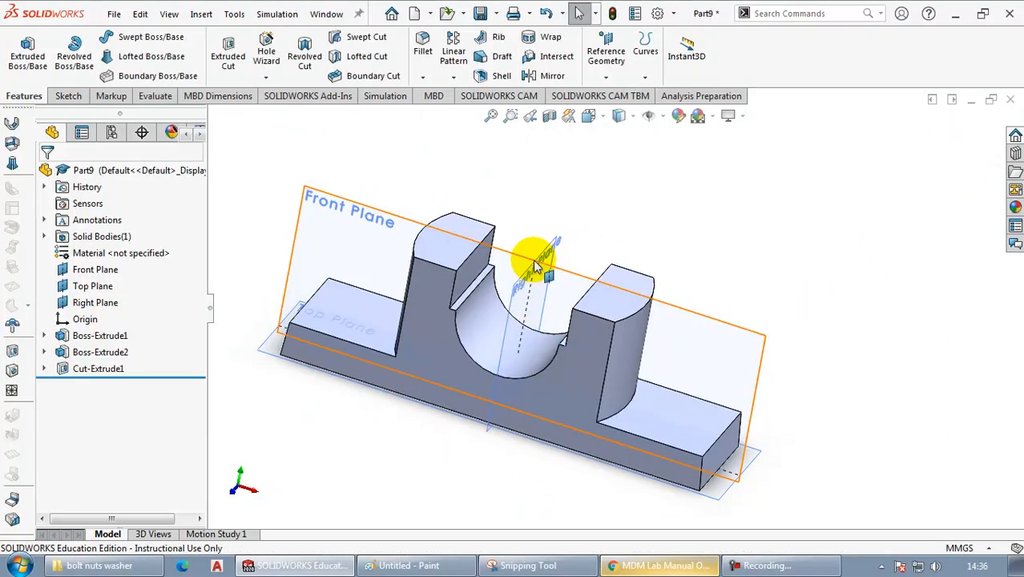
Start a sketch on the Front Plane and draw a circle with a radius of about 41 mm centered on the recess arc's center
{"action": "left_click", "coordinate": [360, 223]}
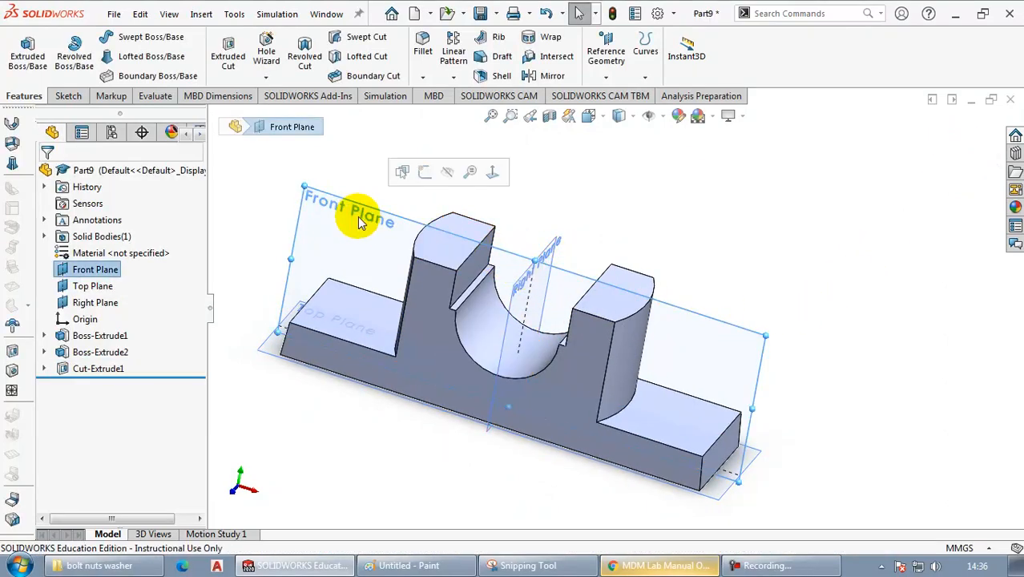
{"action": "mouse_move", "coordinate": [599, 247]}
{"action": "middle_mouse_down"}
{"action": "mouse_move", "coordinate": [587, 332]}
{"action": "mouse_move", "coordinate": [560, 372]}
{"action": "mouse_move", "coordinate": [606, 240]}
{"action": "middle_mouse_up"}
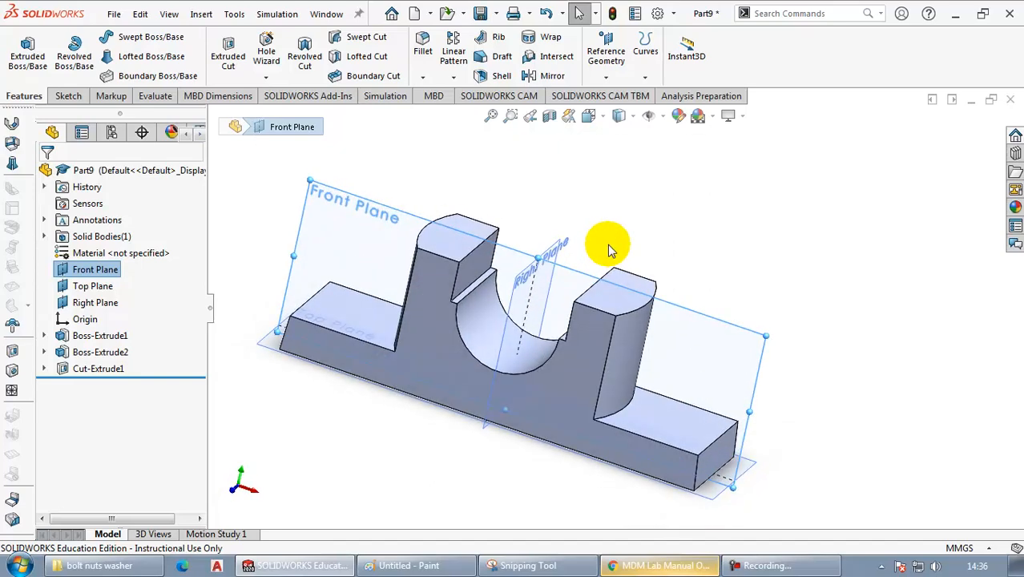
{"action": "left_click", "coordinate": [68, 97]}
{"action": "left_click", "coordinate": [21, 52]}
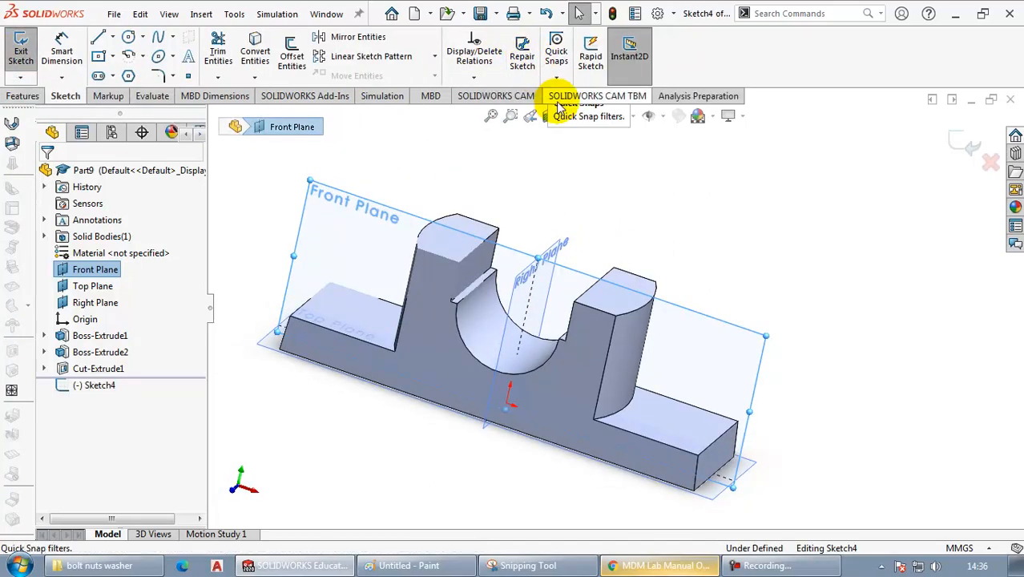
{"action": "left_click", "coordinate": [588, 117]}
{"action": "left_click", "coordinate": [429, 405]}
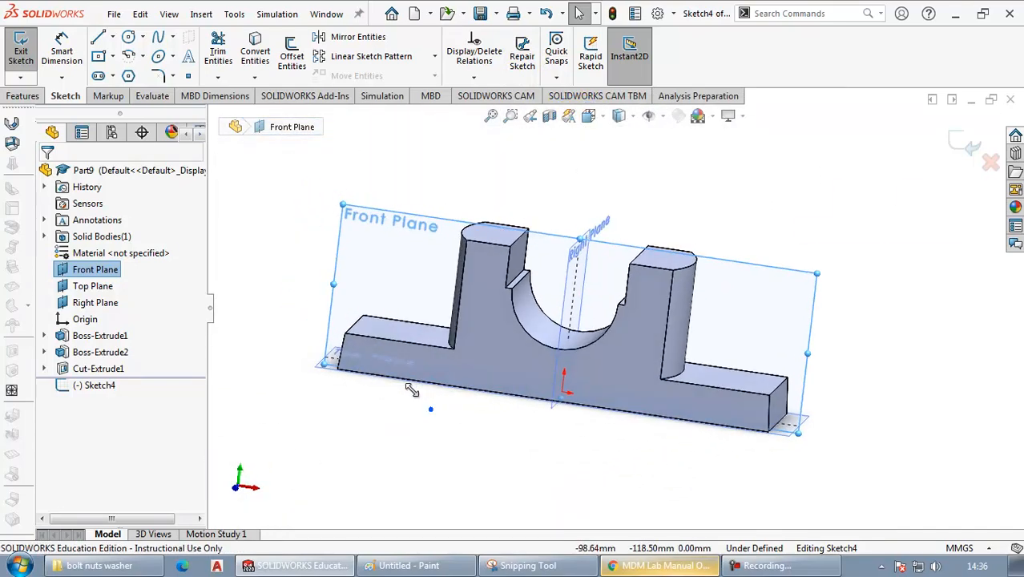
{"action": "left_click", "coordinate": [128, 37]}
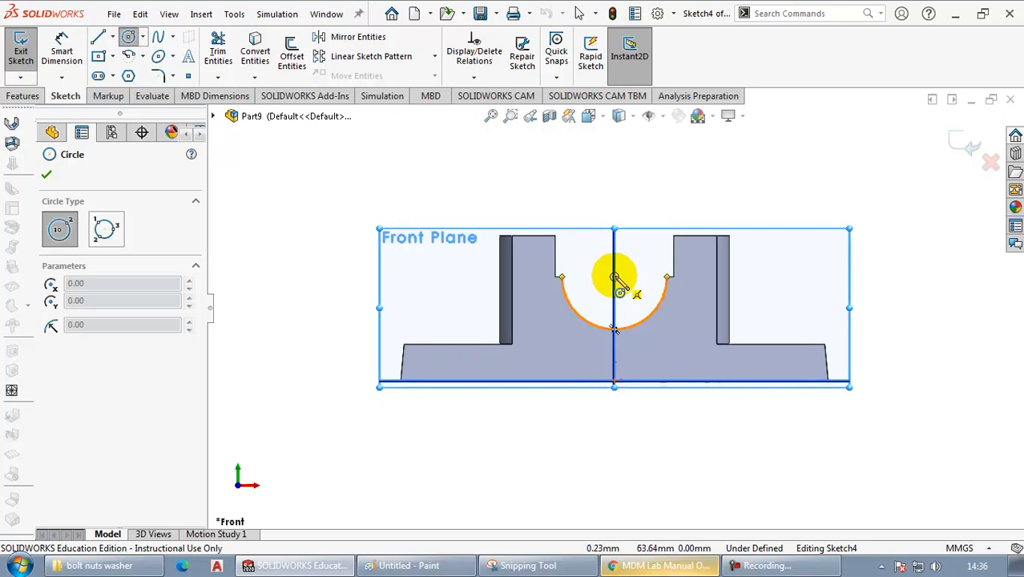
{"action": "left_click_drag", "start_coordinate": [615, 278], "coordinate": [656, 346]}
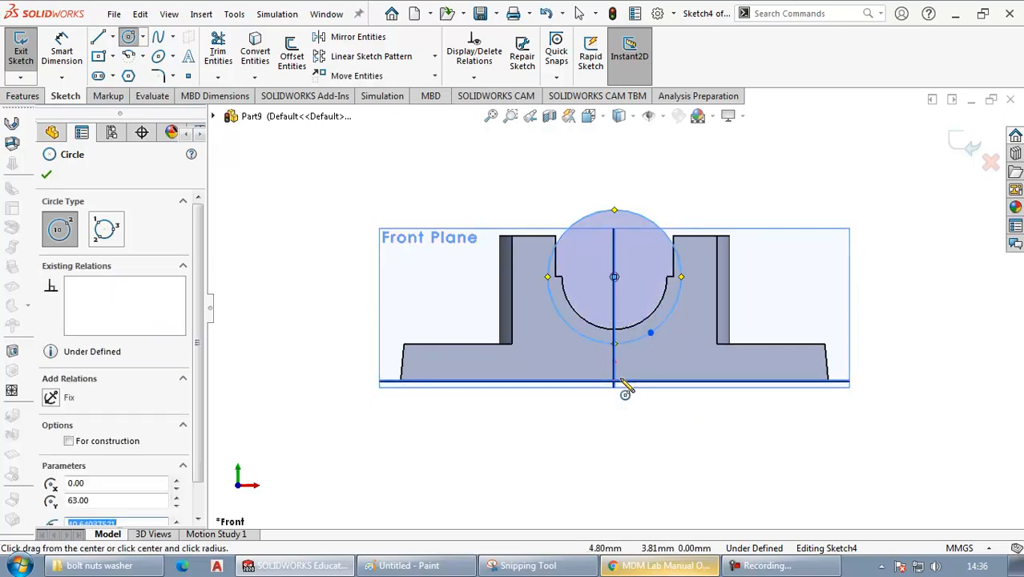
Check the inner recess radius in the reference drawing and dimension the circle's diameter as 68 mm
{"action": "left_click", "coordinate": [61, 44]}
{"action": "left_click", "coordinate": [614, 210]}
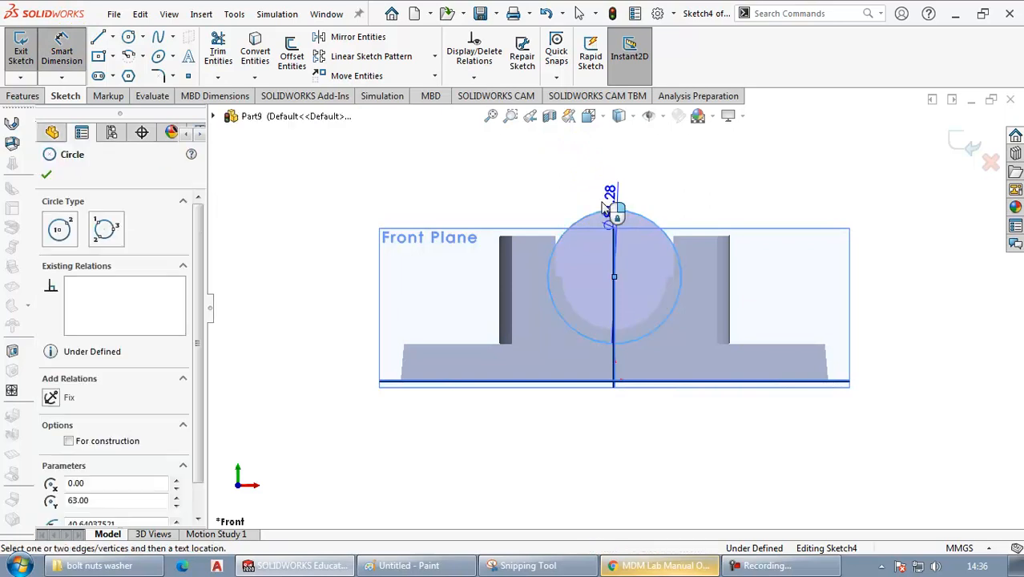
{"action": "left_click", "coordinate": [551, 179]}
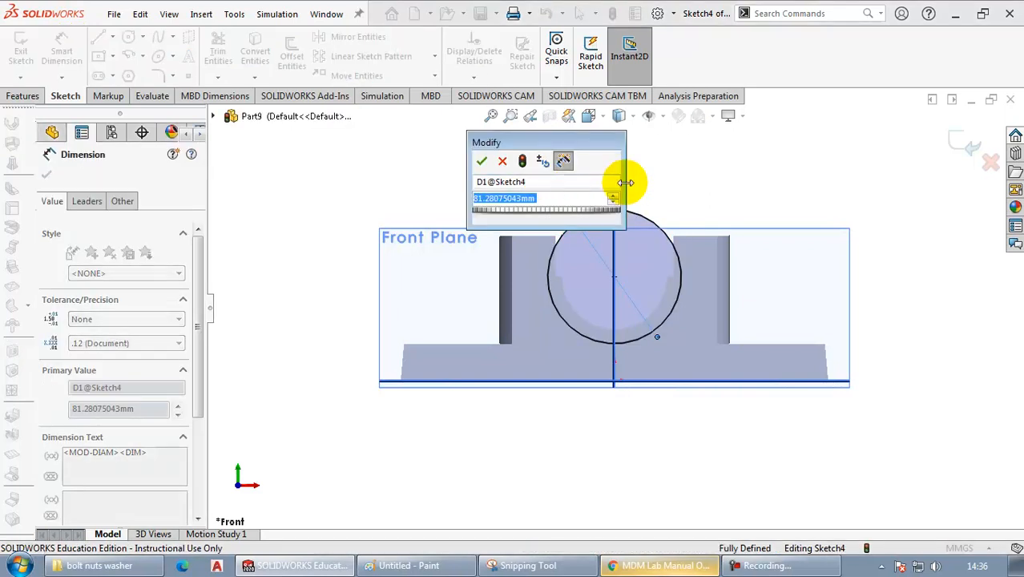
{"action": "key", "text": "alt+Tab"}
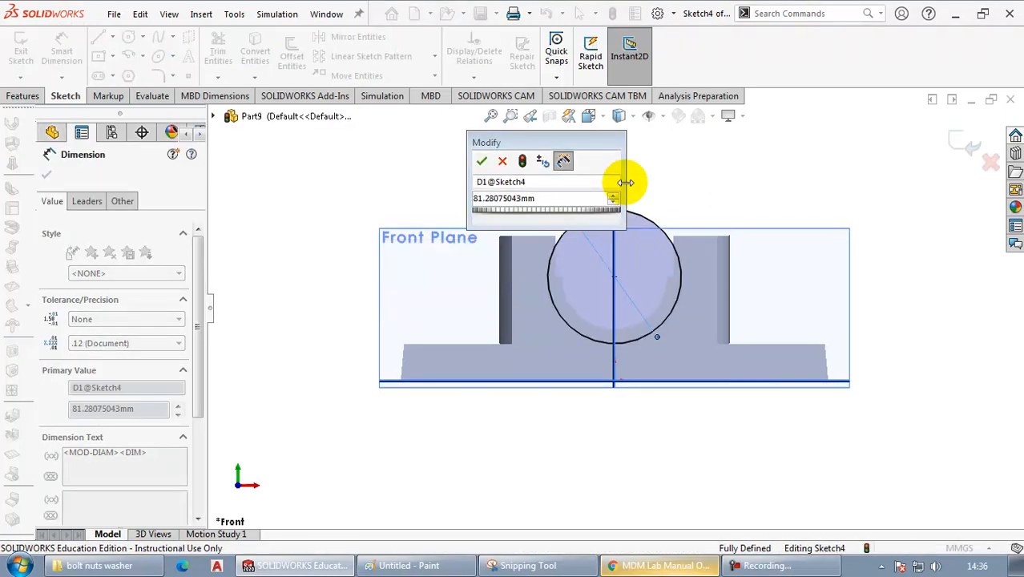
{"action": "key", "text": "alt+Tab"}
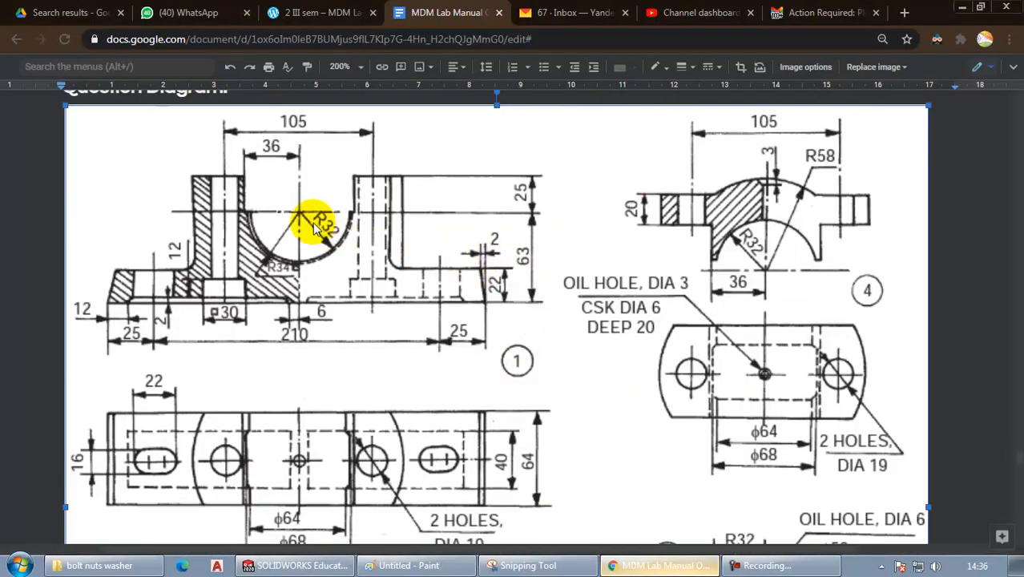
{"action": "key", "text": "alt+Tab"}
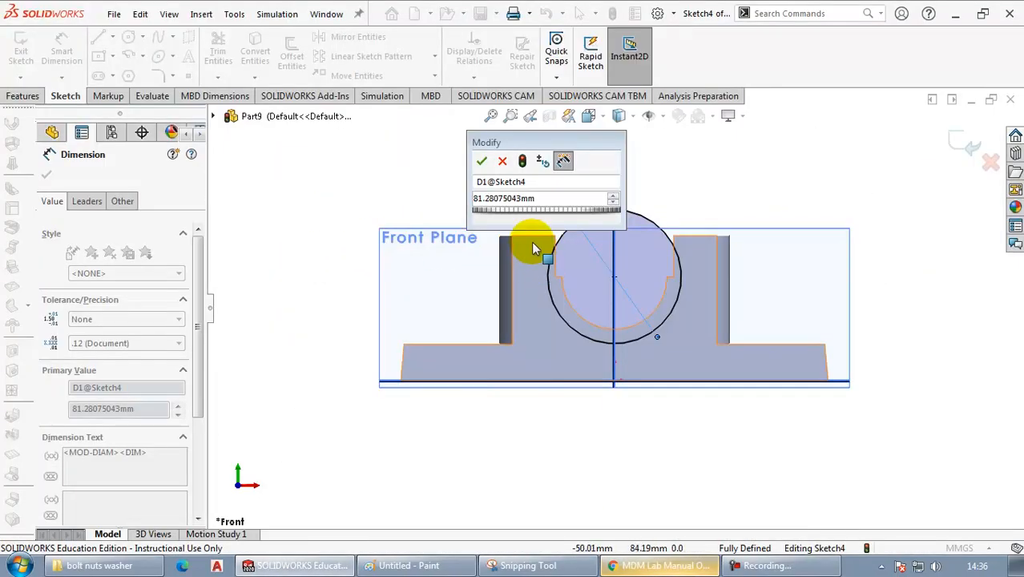
{"action": "type", "text": "68"}
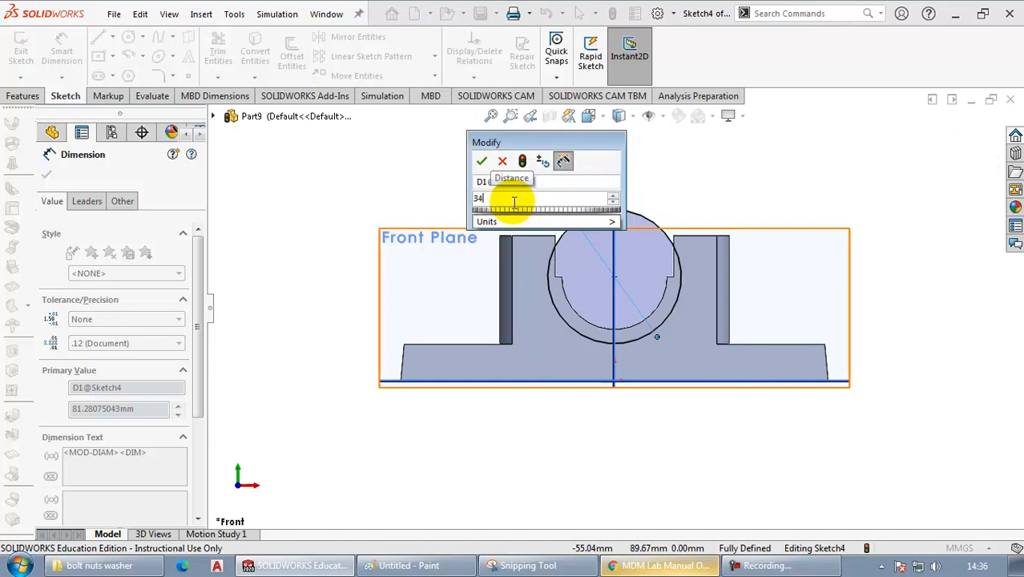
{"action": "key", "text": "Return"}
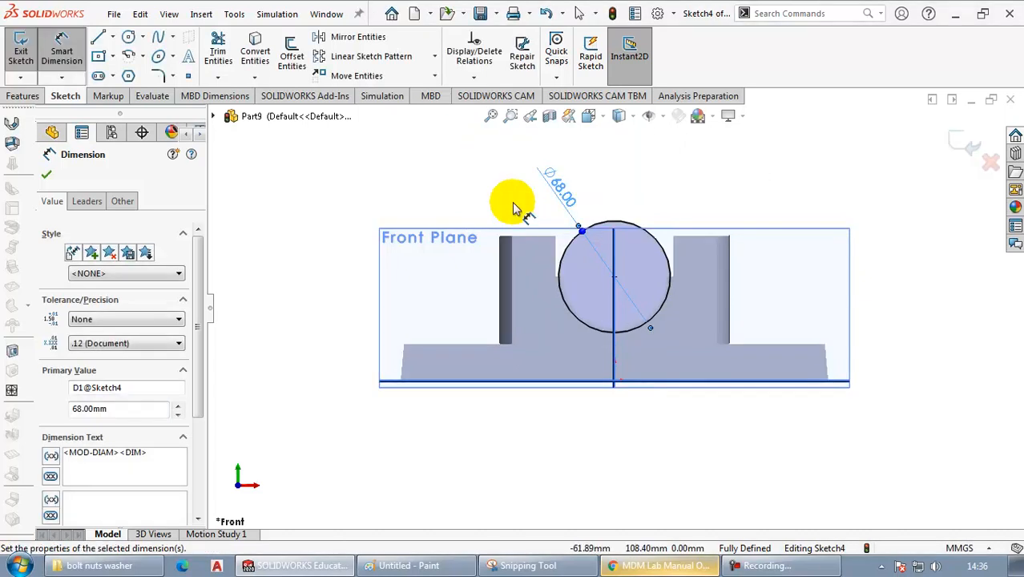
Cut the inner recess from the 68 mm circle with an Extruded Cut set to Mid Plane and a depth of 40 mm
{"action": "scroll", "coordinate": [635, 271], "scroll_direction": "down", "scroll_amount": 4}
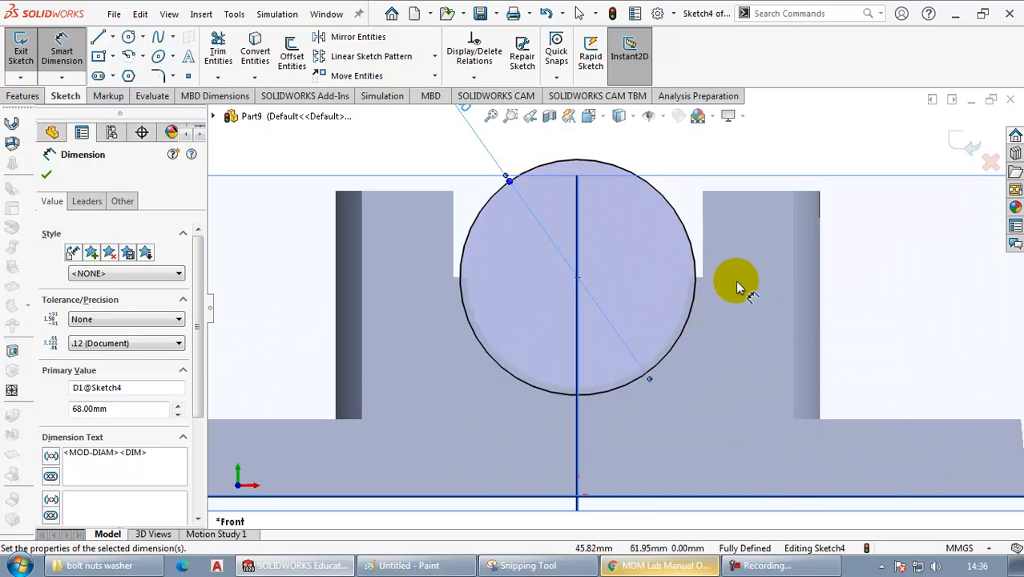
{"action": "middle_click_drag", "start_coordinate": [735, 280], "coordinate": [730, 316]}
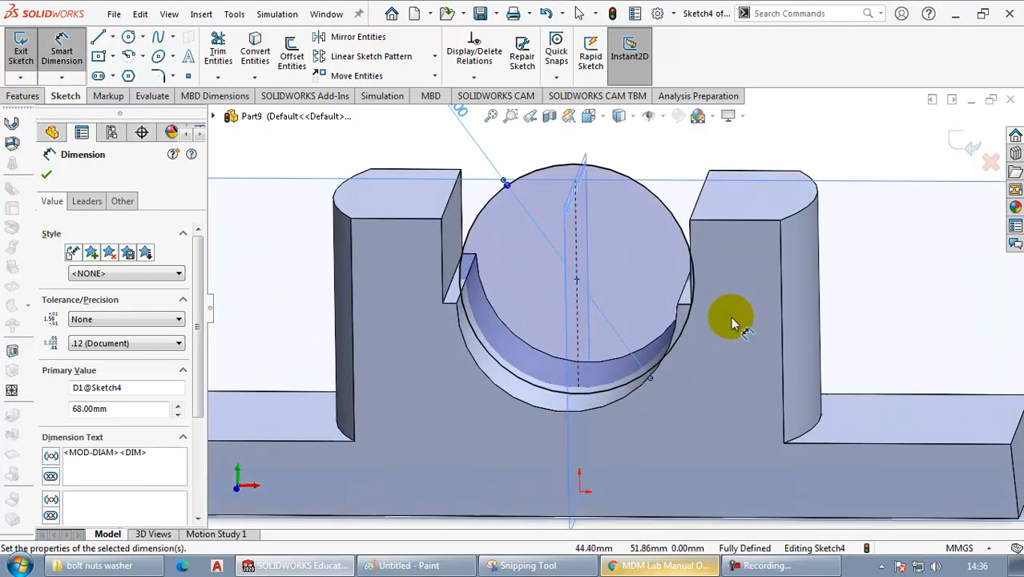
{"action": "left_click", "coordinate": [35, 98]}
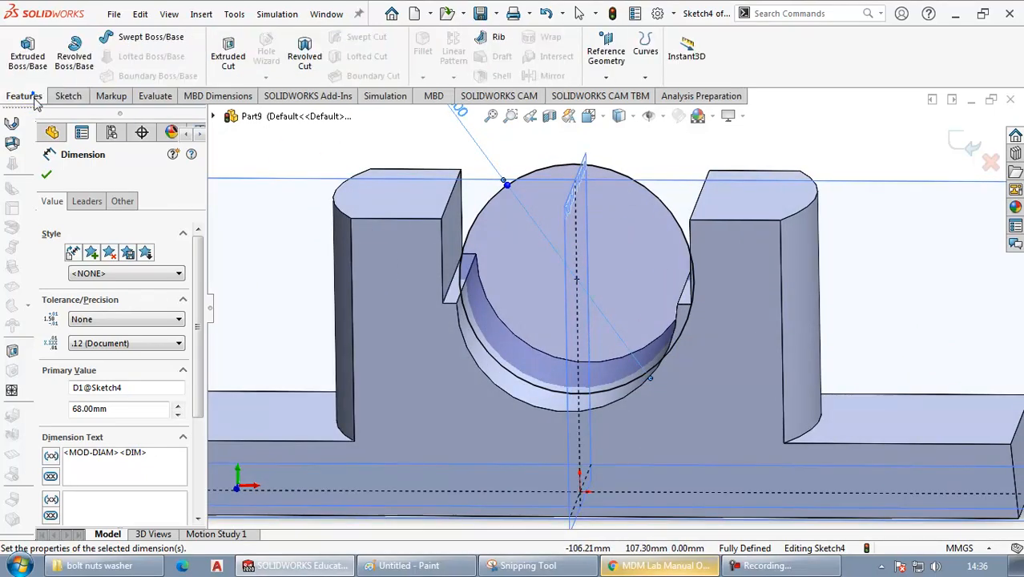
{"action": "left_click", "coordinate": [230, 53]}
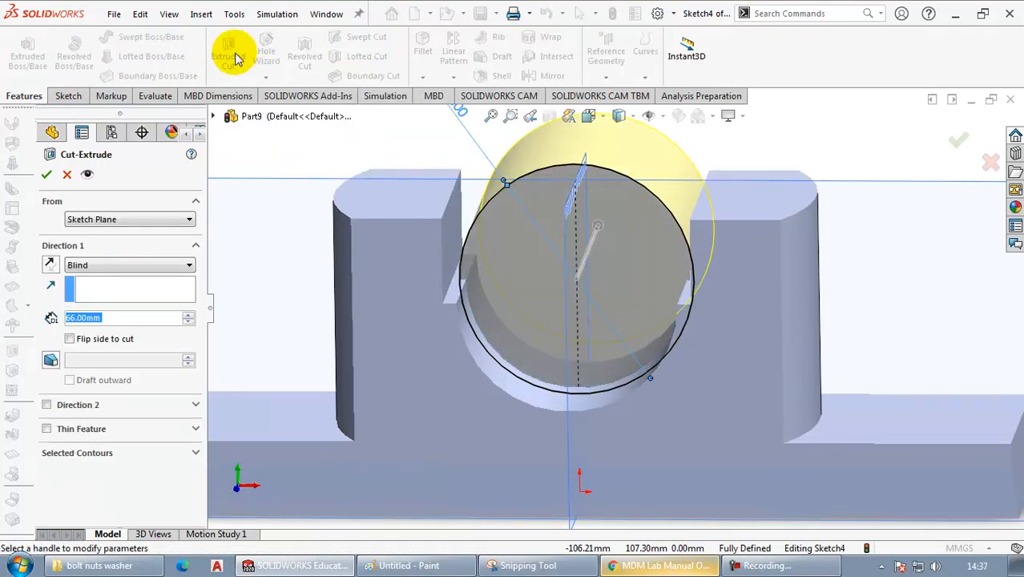
{"action": "middle_click_drag", "start_coordinate": [786, 286], "coordinate": [640, 337]}
{"action": "left_click", "coordinate": [124, 265]}
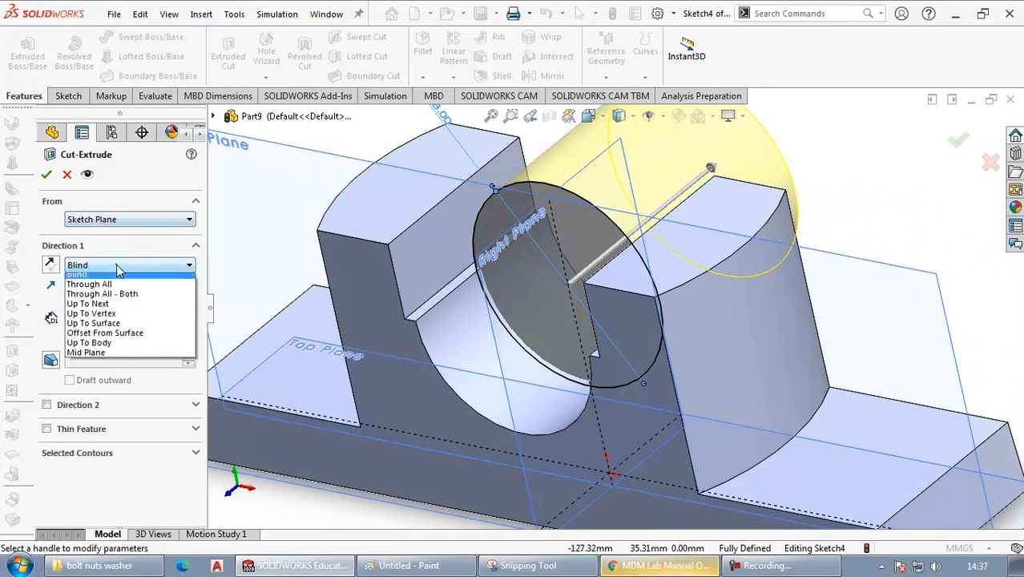
{"action": "left_click", "coordinate": [116, 357]}
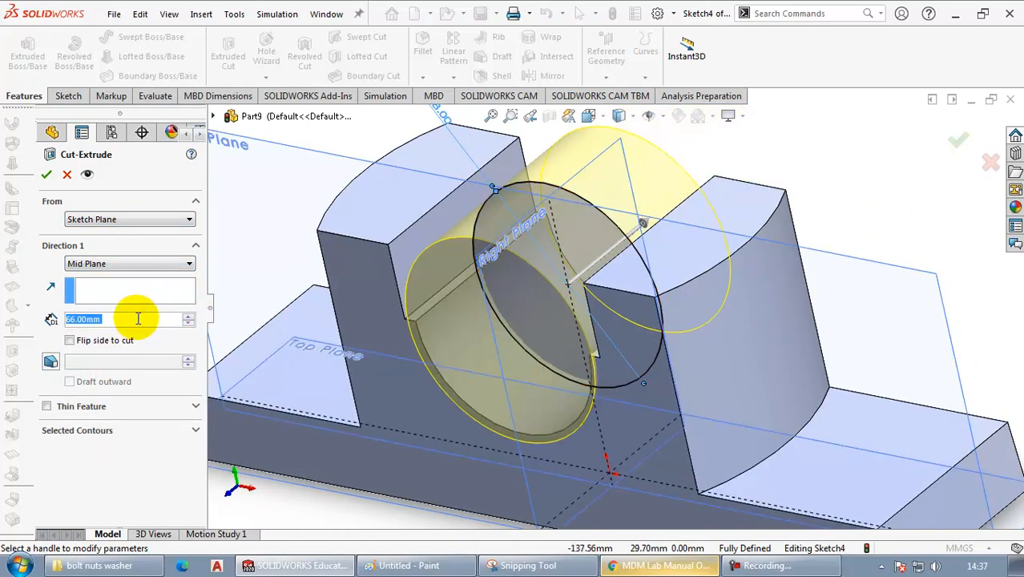
{"action": "type", "text": "40"}
{"action": "key", "text": "Return"}
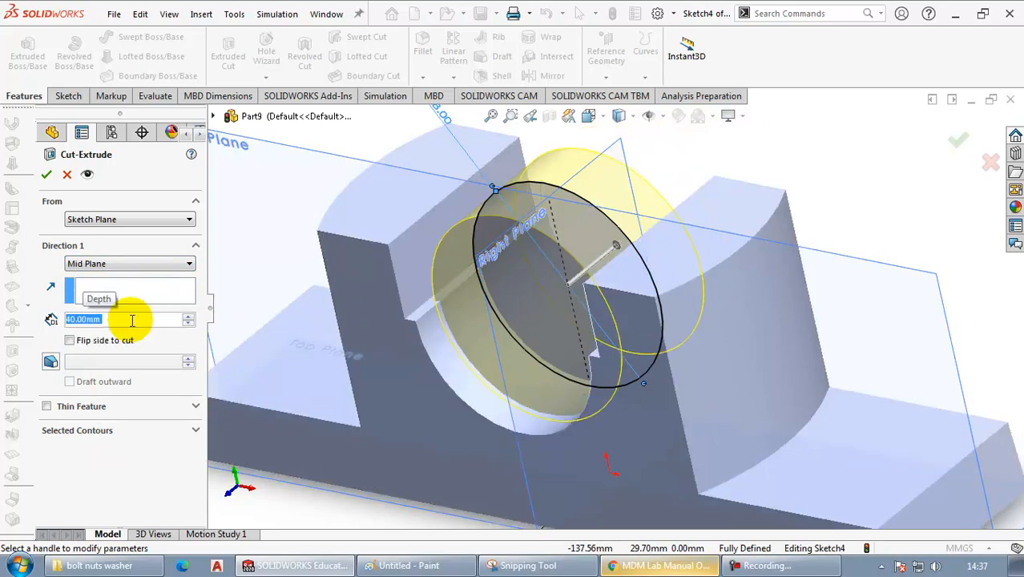
{"action": "middle_click_drag", "start_coordinate": [479, 229], "coordinate": [469, 276]}
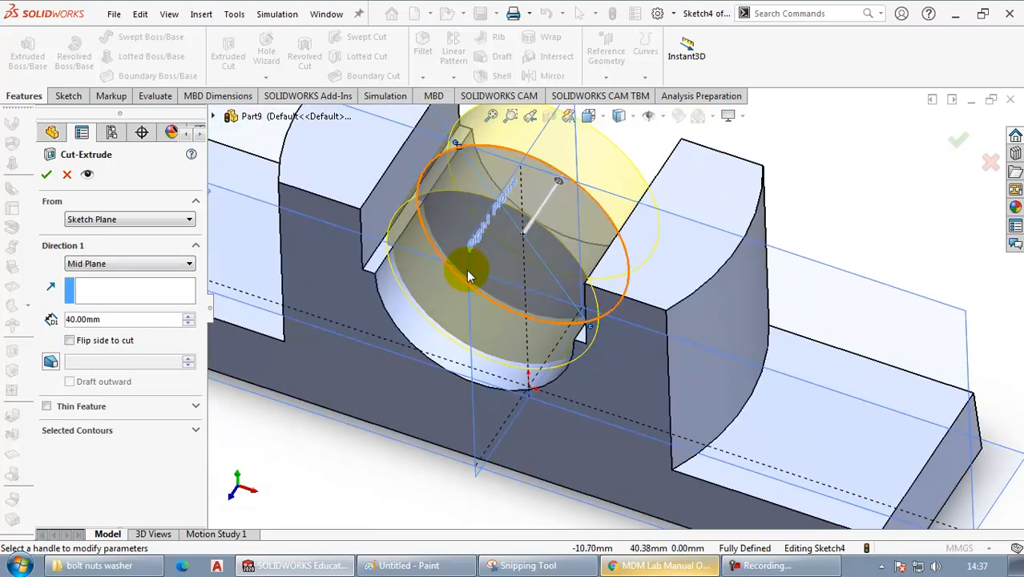
{"action": "left_click", "coordinate": [957, 141]}
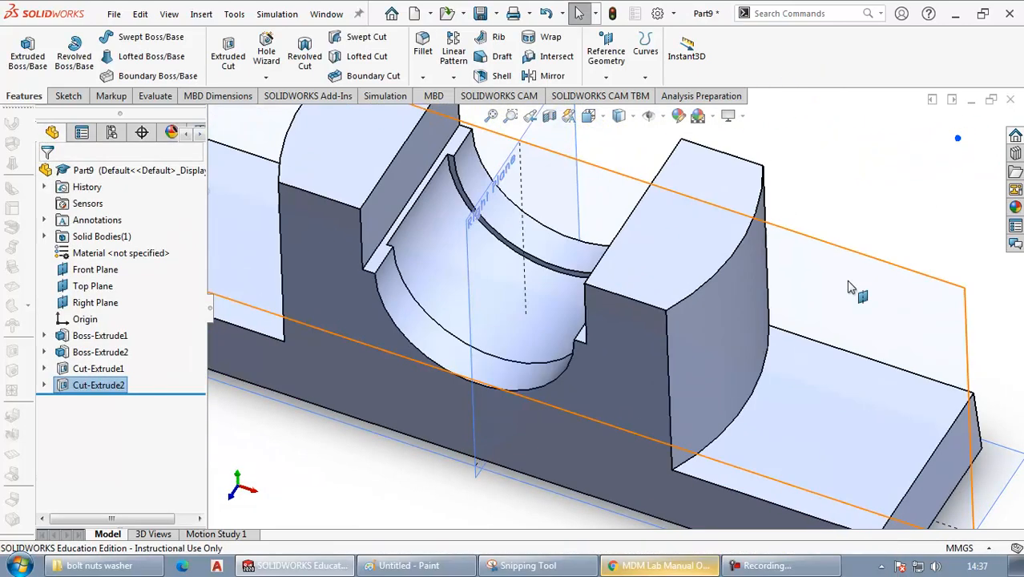
{"action": "left_click", "coordinate": [876, 174]}
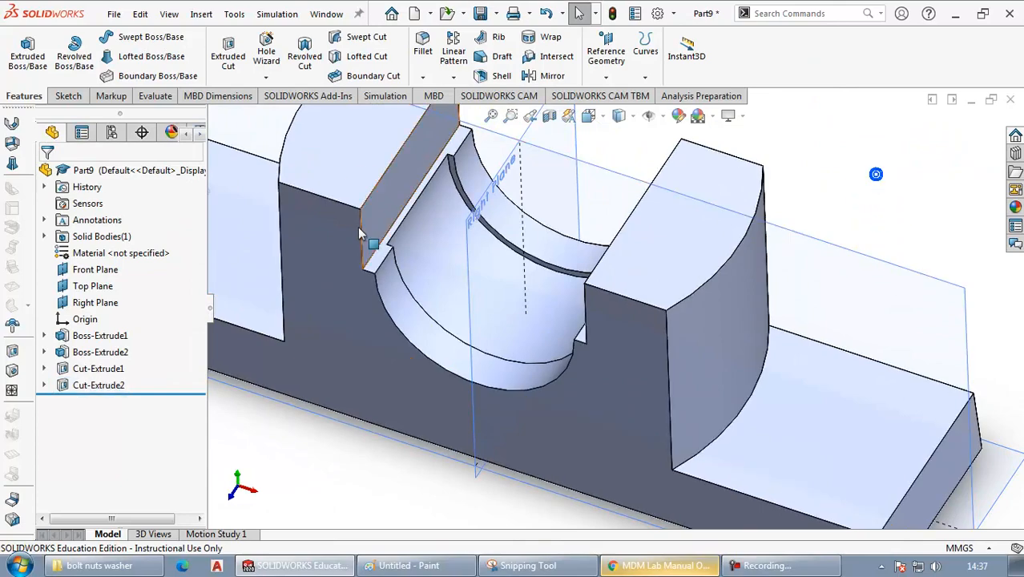
Fillet the two curved end edges of the inner recess with a 2 mm radius
{"action": "left_click", "coordinate": [458, 185]}
{"action": "mouse_move", "coordinate": [458, 185]}
{"action": "middle_mouse_down"}
{"action": "mouse_move", "coordinate": [458, 171]}
{"action": "mouse_move", "coordinate": [487, 225]}
{"action": "mouse_move", "coordinate": [468, 290]}
{"action": "mouse_move", "coordinate": [368, 298]}
{"action": "middle_mouse_up"}
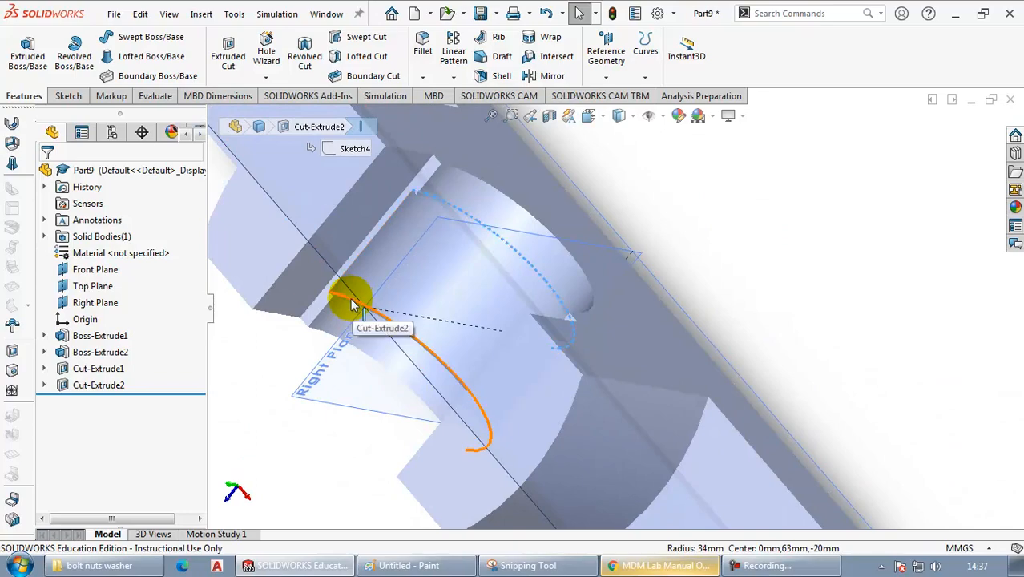
{"action": "left_click", "coordinate": [350, 298]}
{"action": "middle_click_drag", "start_coordinate": [442, 329], "coordinate": [435, 270]}
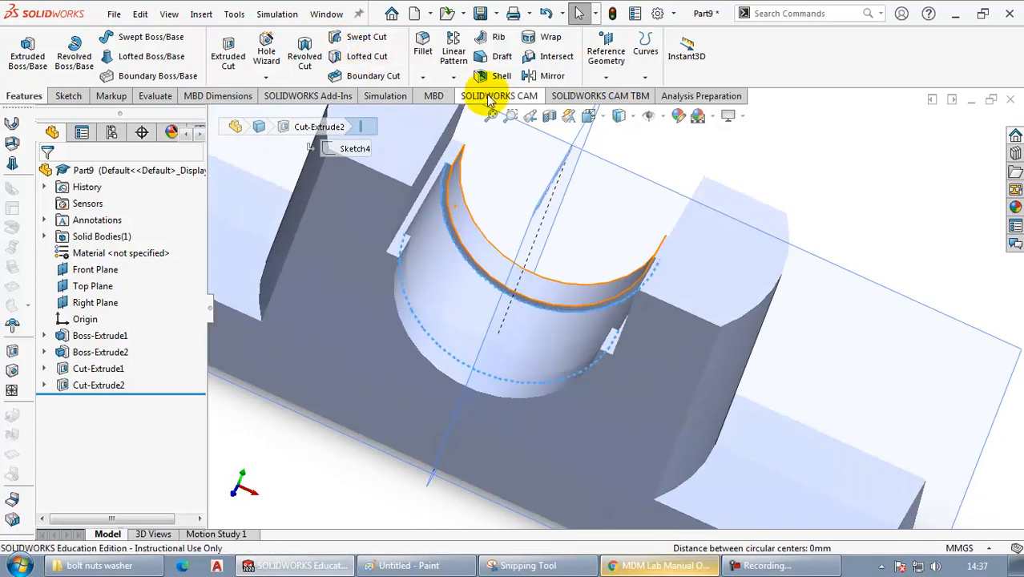
{"action": "left_click", "coordinate": [423, 51]}
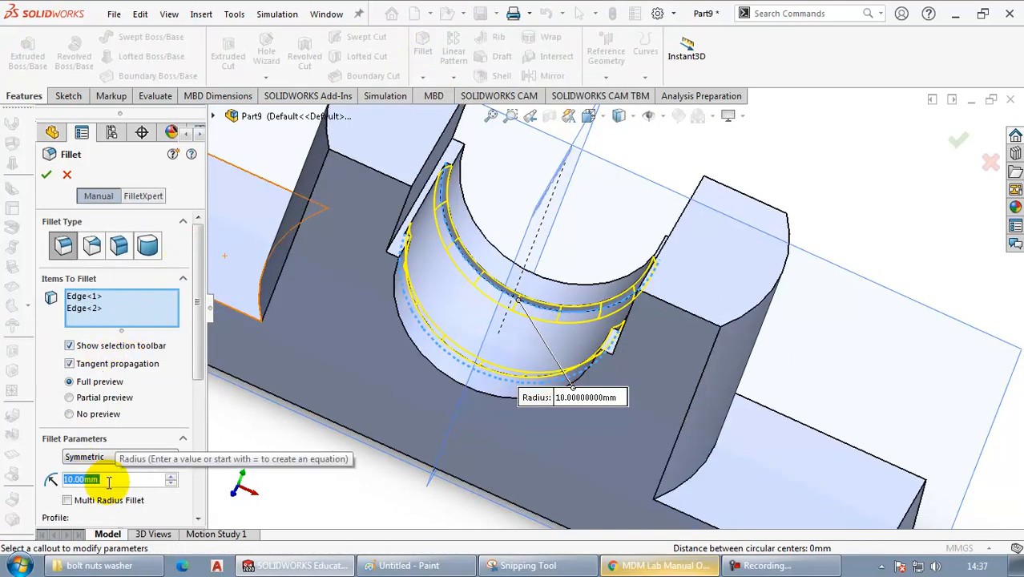
{"action": "type", "text": "2"}
{"action": "key", "text": "Return"}
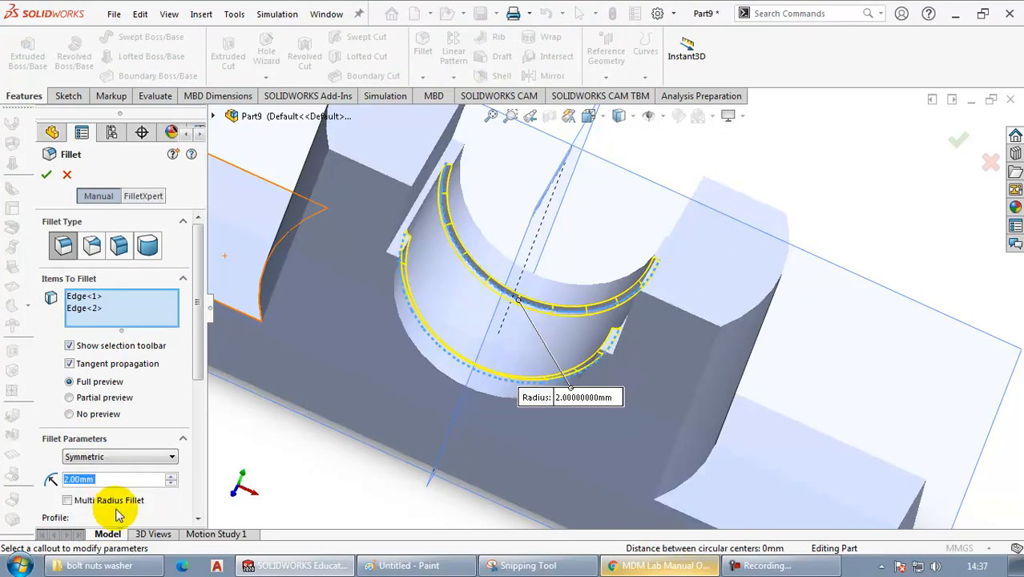
{"action": "left_click", "coordinate": [958, 141]}
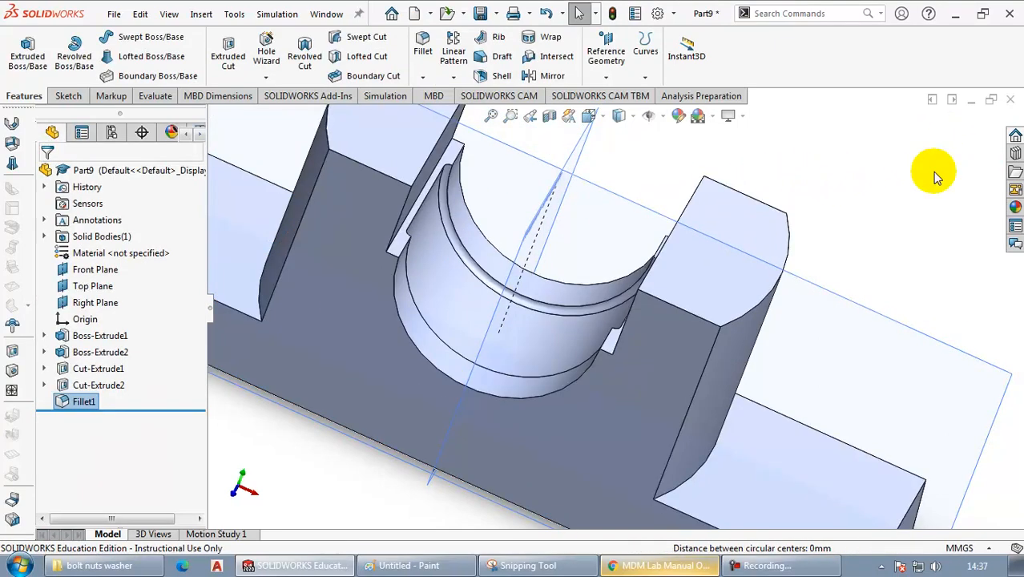
Start a sketch on the base plate's right-end upper face and draw a straight slot about 18 mm between centers along the Front Plane line
{"action": "middle_click_drag", "start_coordinate": [883, 396], "coordinate": [853, 377]}
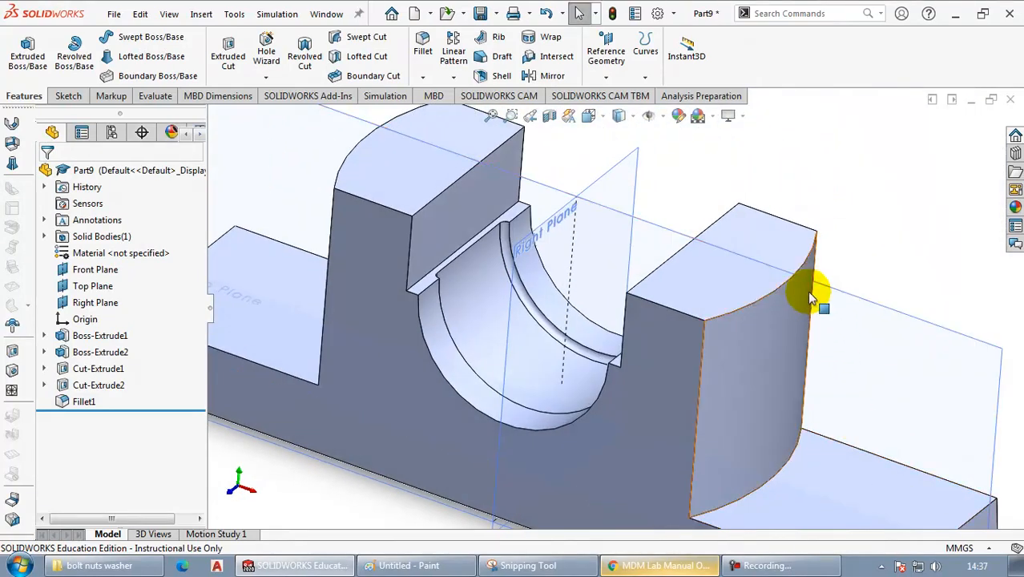
{"action": "scroll", "coordinate": [807, 291], "scroll_direction": "down", "scroll_amount": 2}
{"action": "scroll", "coordinate": [806, 291], "scroll_direction": "up", "scroll_amount": 5}
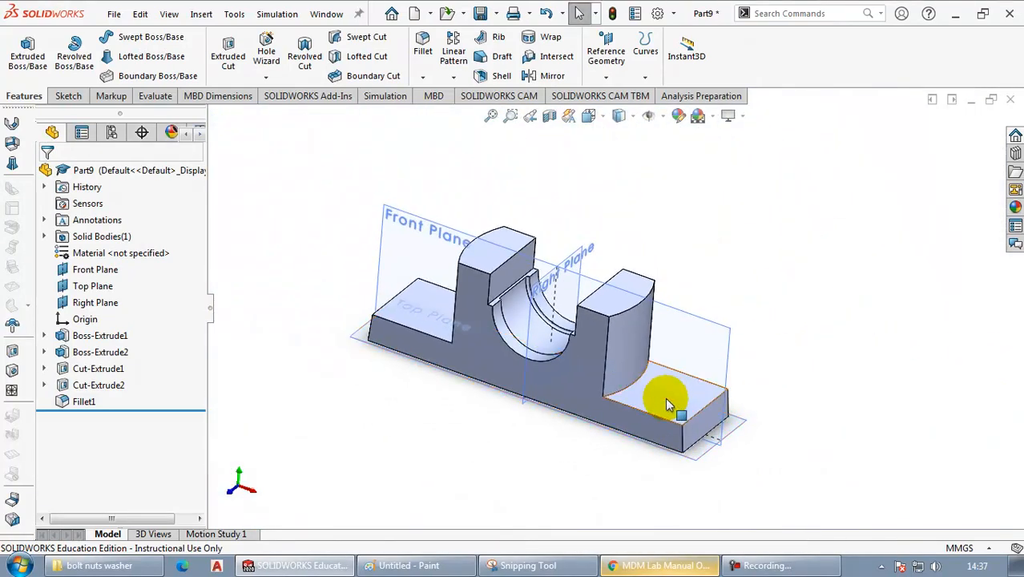
{"action": "left_click", "coordinate": [682, 384]}
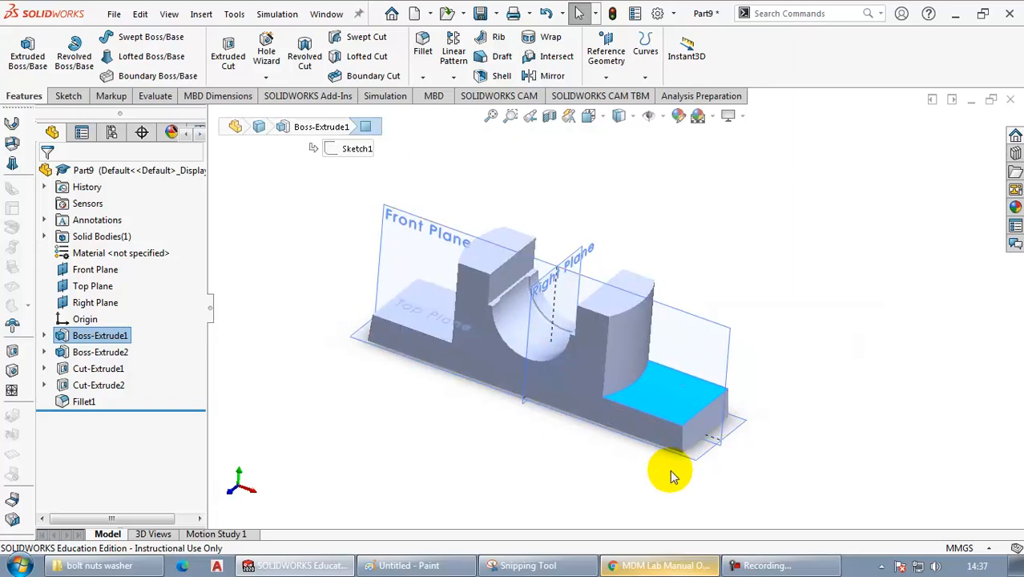
{"action": "left_click", "coordinate": [69, 97]}
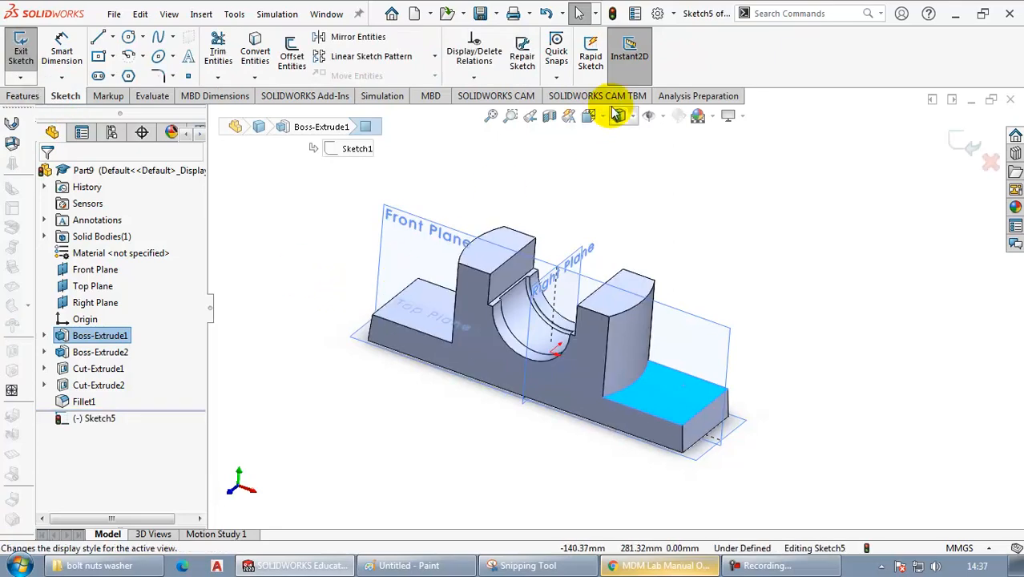
{"action": "left_click", "coordinate": [588, 116]}
{"action": "left_click", "coordinate": [503, 229]}
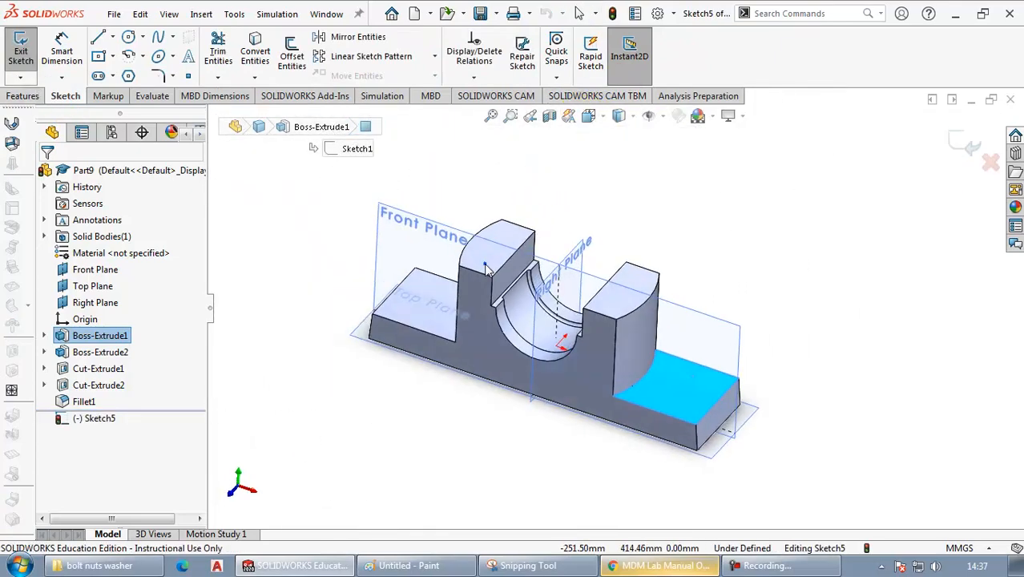
{"action": "left_click", "coordinate": [98, 76]}
{"action": "scroll", "coordinate": [857, 316], "scroll_direction": "down", "scroll_amount": 3}
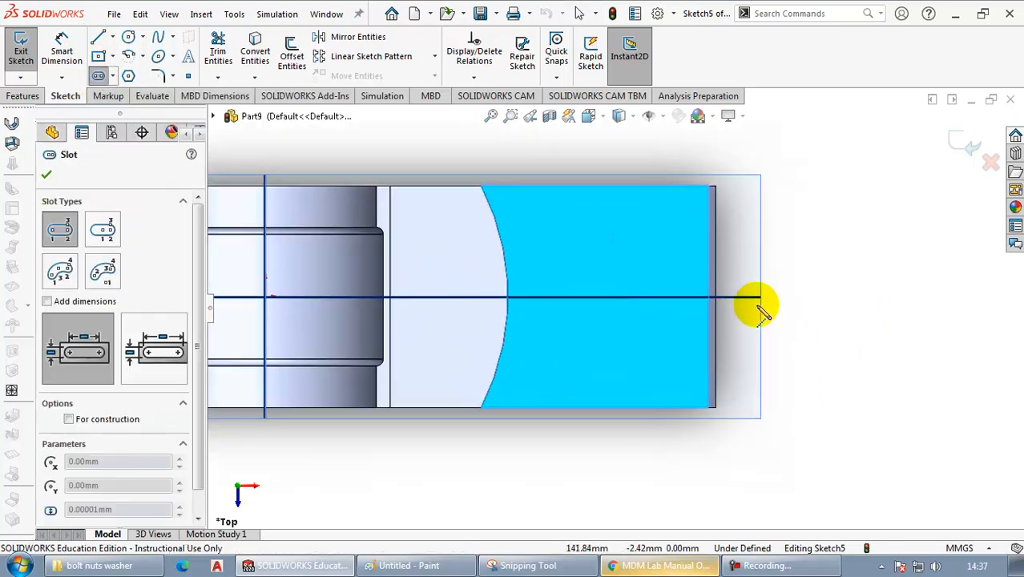
{"action": "left_click", "coordinate": [590, 296]}
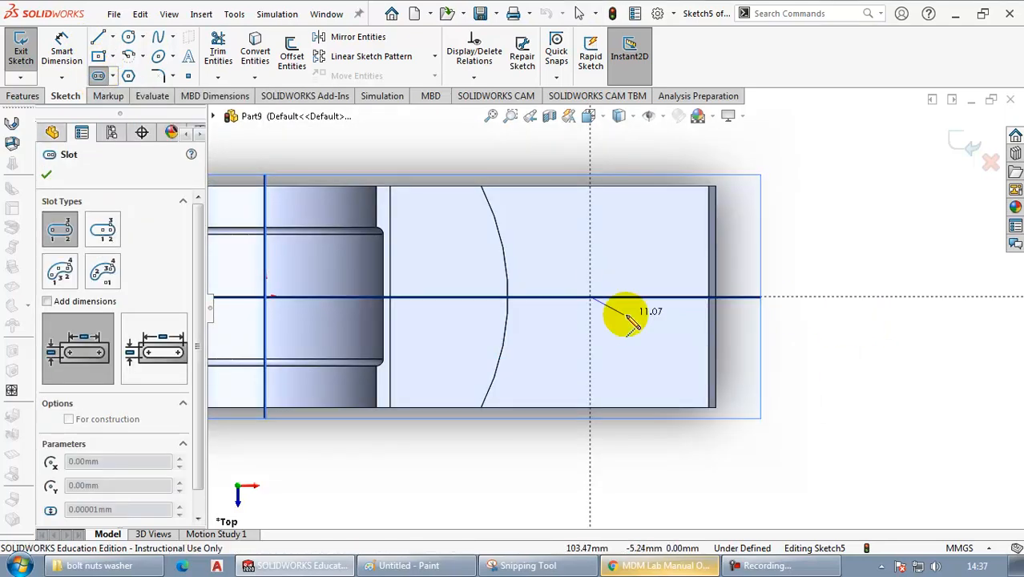
{"action": "left_click", "coordinate": [651, 297]}
{"action": "left_click", "coordinate": [668, 349]}
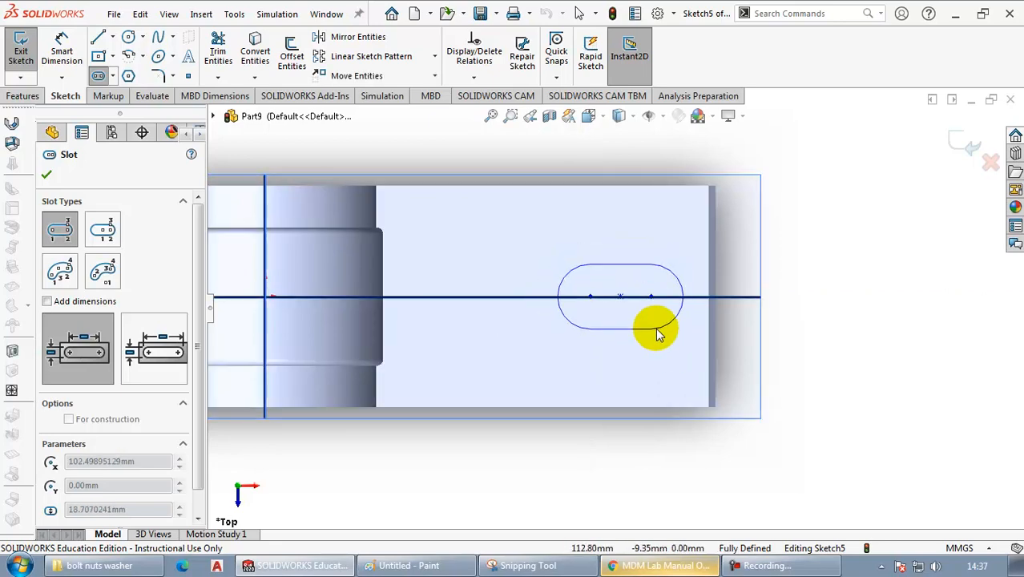
{"action": "left_click", "coordinate": [657, 331]}
{"action": "key", "text": "Escape"}
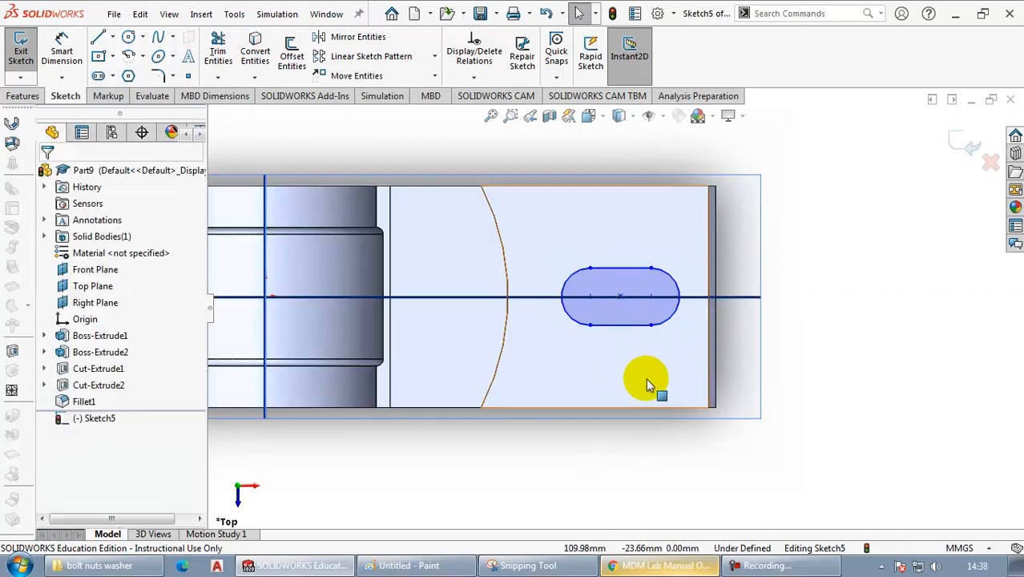
Set the slot to the overall-length type and dimension its arc centers 12 mm apart, checking the slot size in the reference drawing
{"action": "left_click", "coordinate": [68, 45]}
{"action": "left_click", "coordinate": [566, 290]}
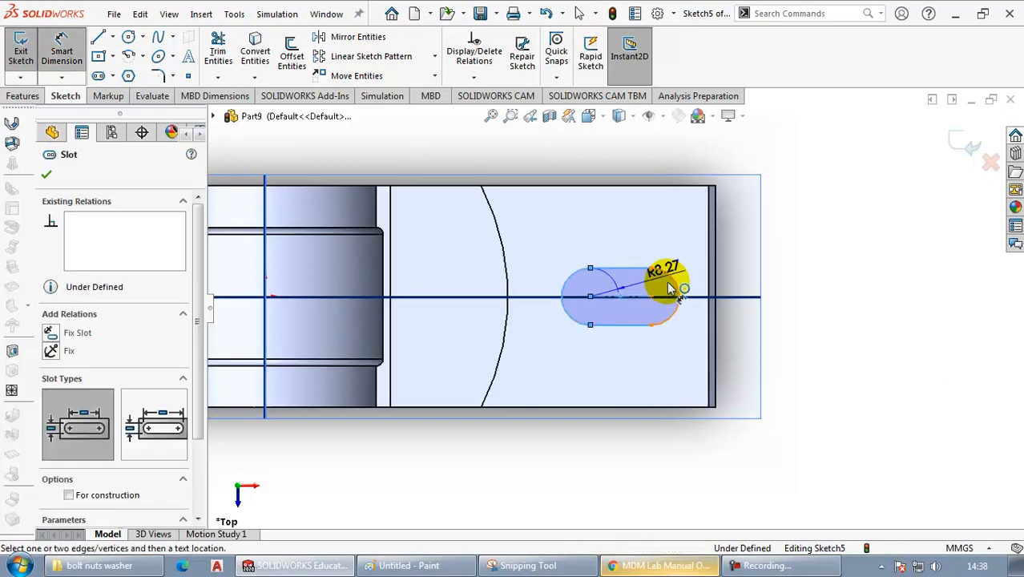
{"action": "left_click", "coordinate": [674, 284]}
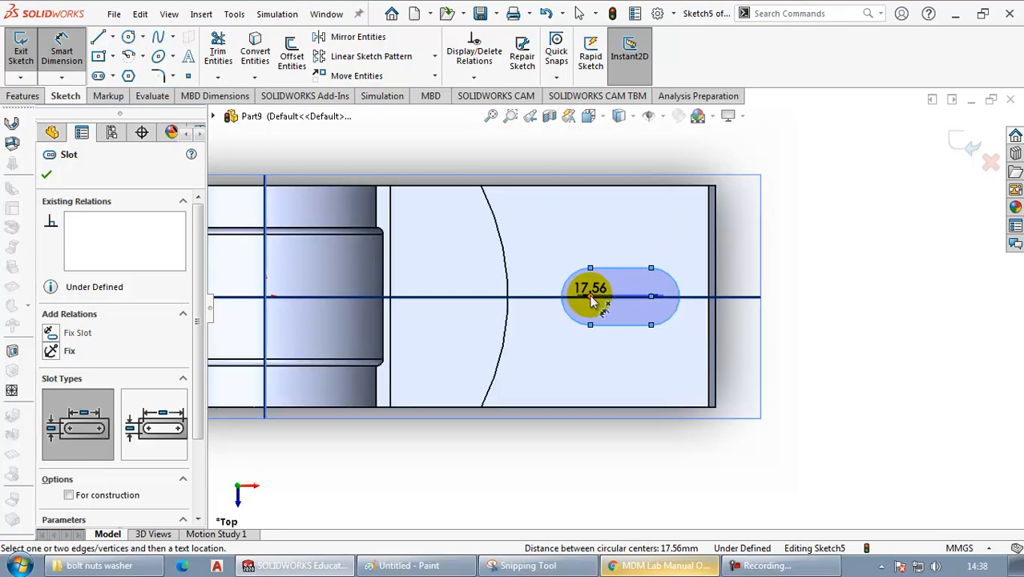
{"action": "key", "text": "alt+Tab"}
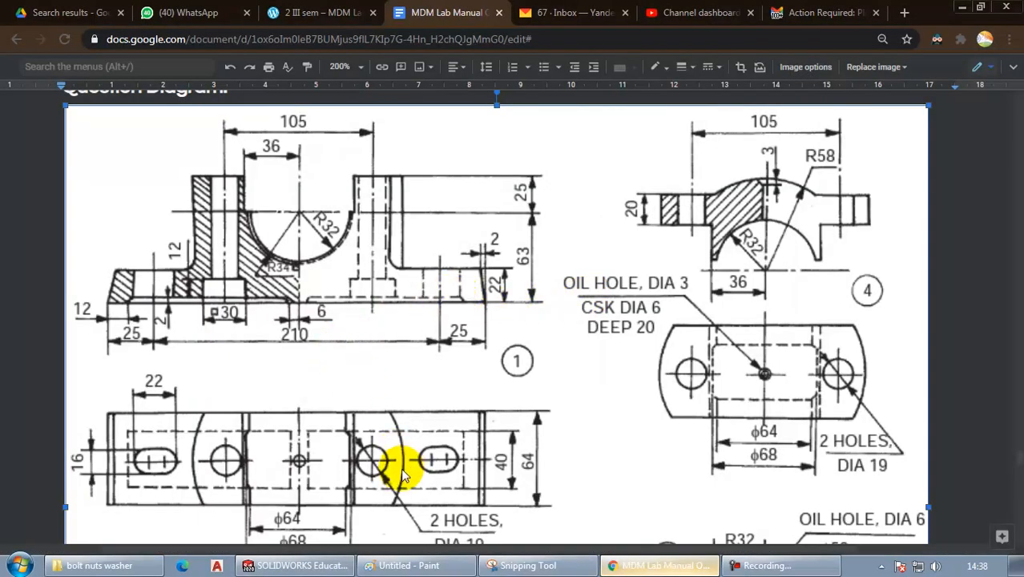
{"action": "key", "text": "alt+Tab"}
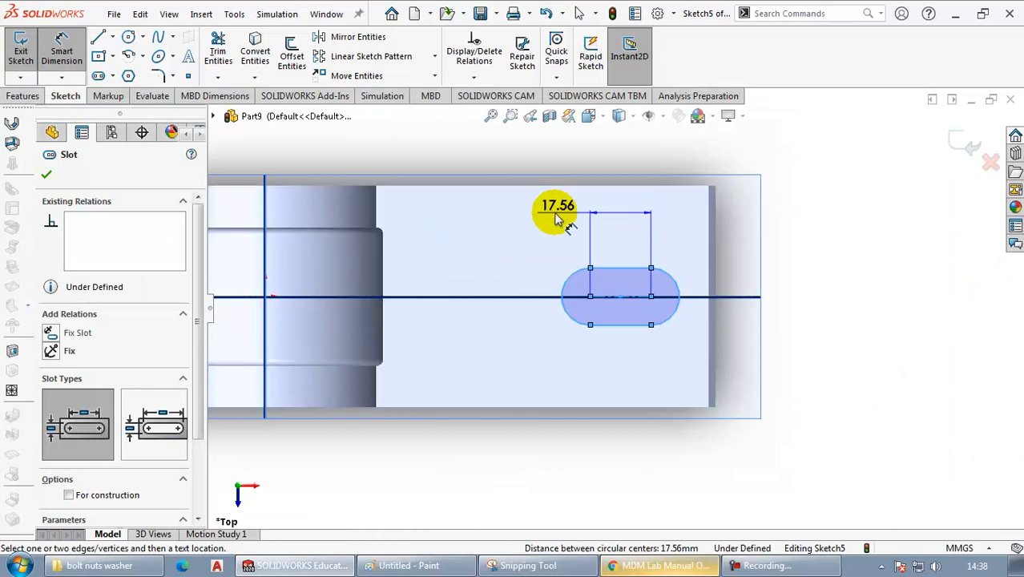
{"action": "left_click", "coordinate": [259, 362]}
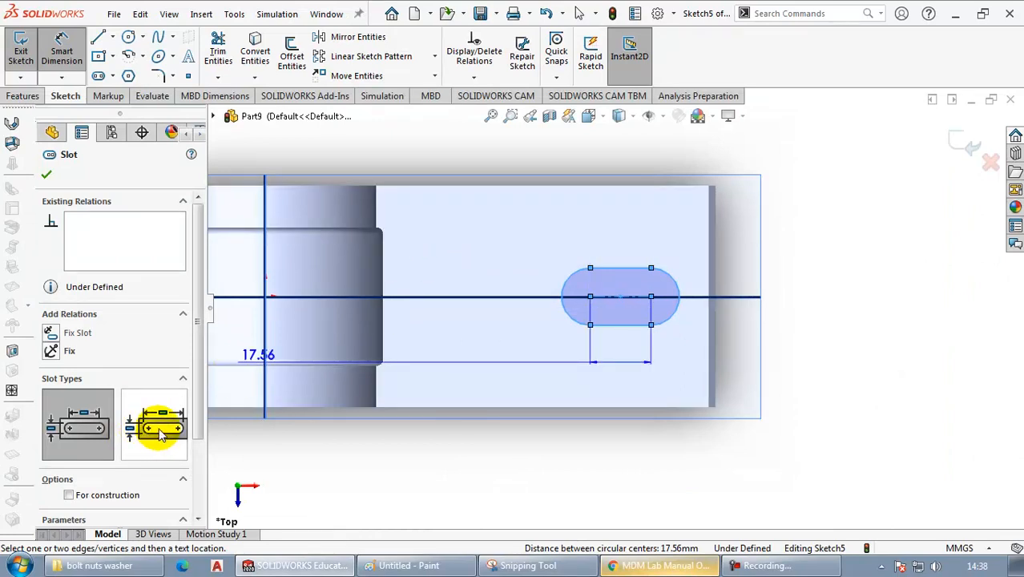
{"action": "left_click", "coordinate": [158, 429]}
{"action": "left_click", "coordinate": [541, 297]}
{"action": "left_click", "coordinate": [804, 155]}
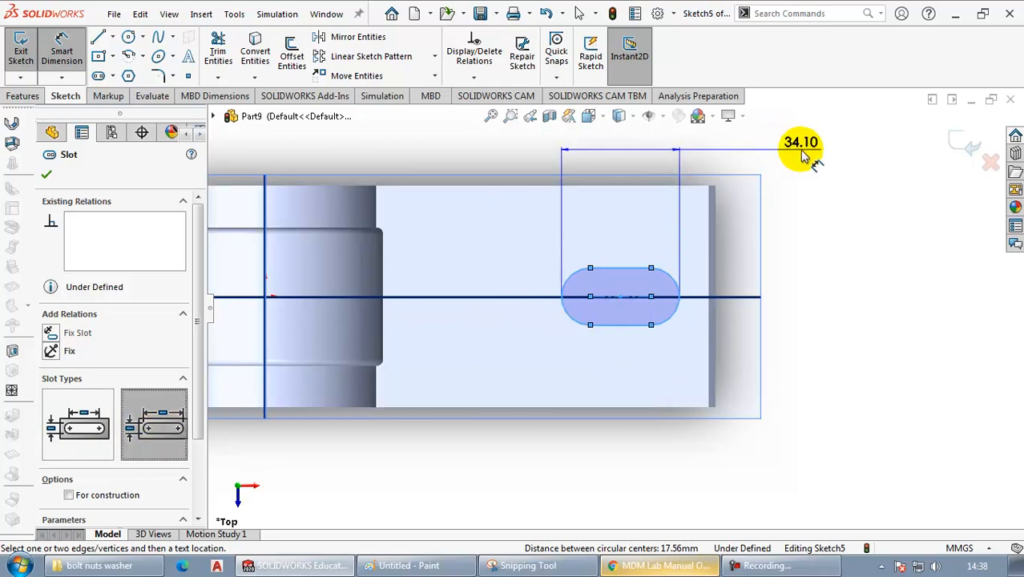
{"action": "left_click", "coordinate": [803, 155]}
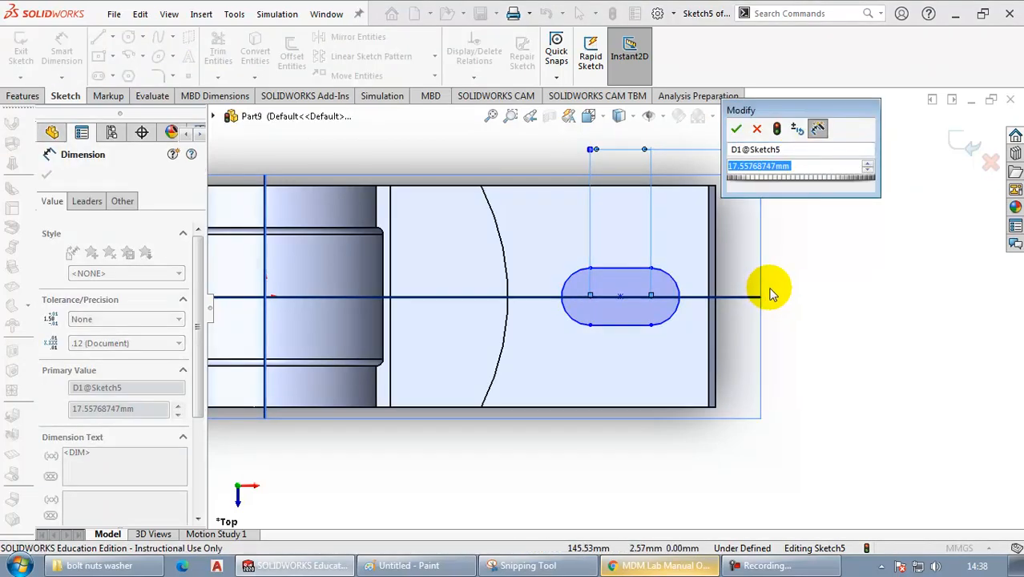
{"action": "key", "text": "alt+Tab"}
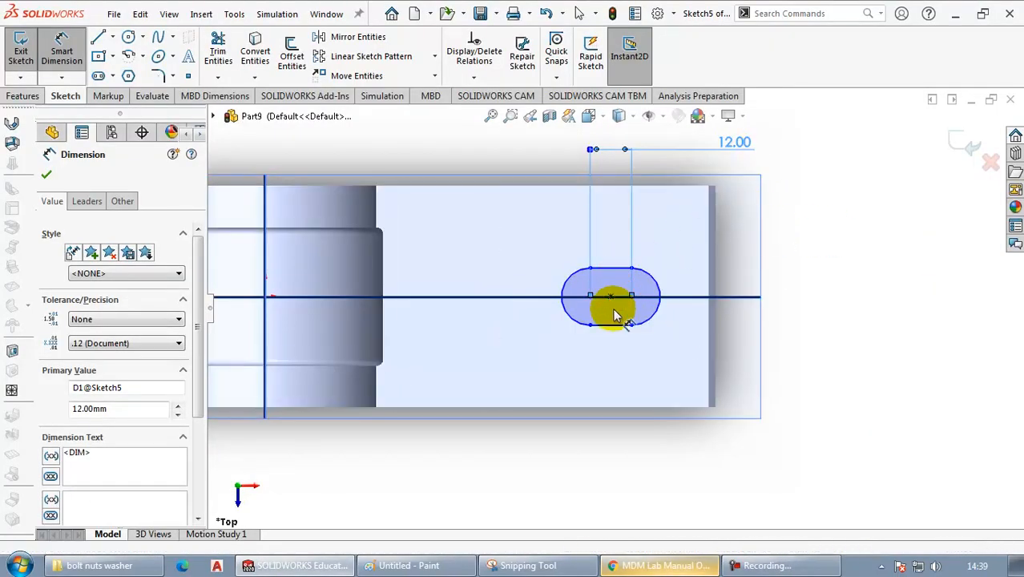
{"action": "key", "text": "Escape"}
Check the slot's length and width in the reference drawing and set the distance between its arc centers to 22-16
{"action": "key", "text": "alt+Tab"}
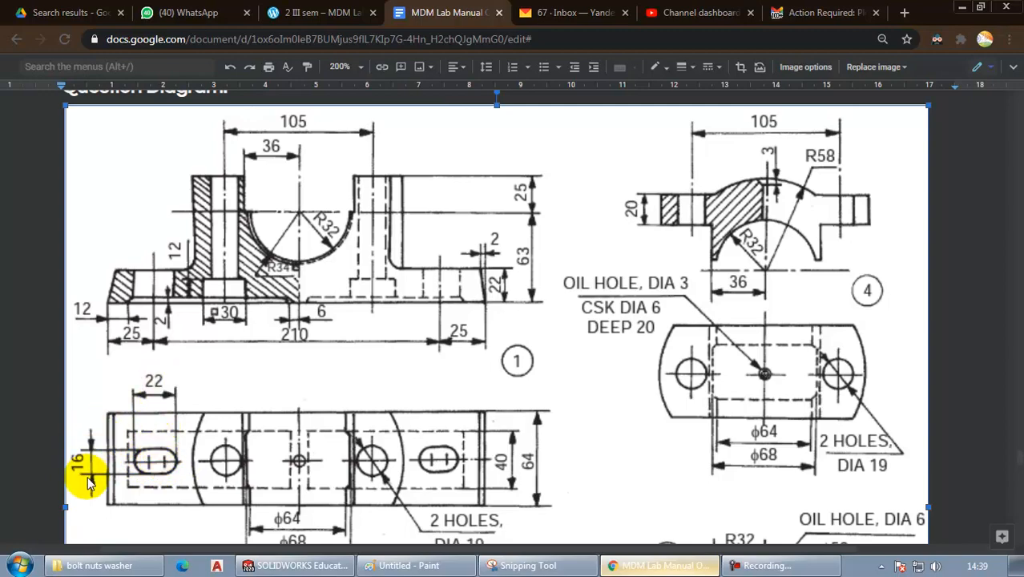
{"action": "key", "text": "alt+Tab"}
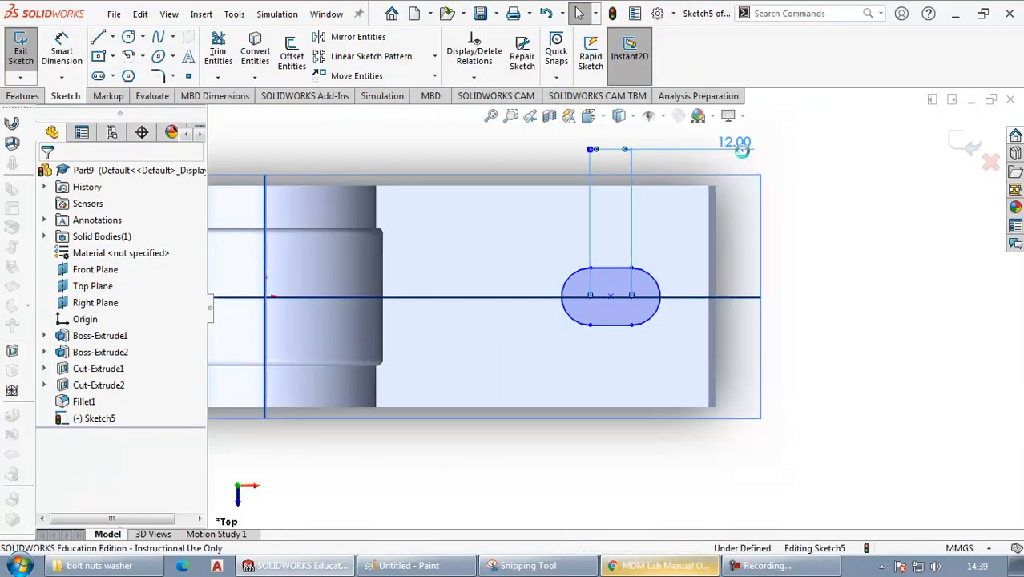
{"action": "left_click", "coordinate": [742, 151]}
{"action": "type", "text": "22-"}
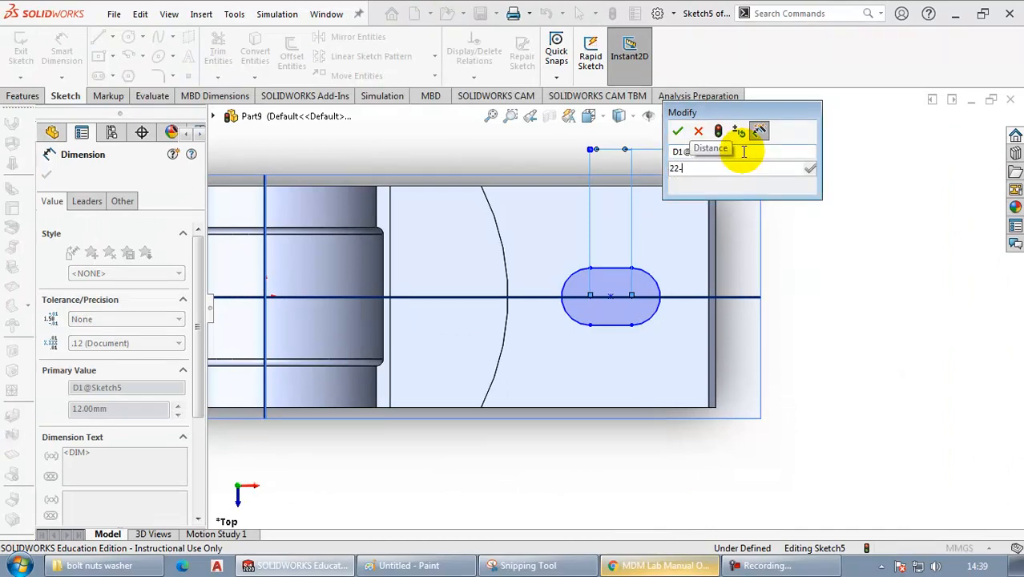
{"action": "type", "text": "16"}
{"action": "key", "text": "Return"}
{"action": "left_click", "coordinate": [871, 292]}
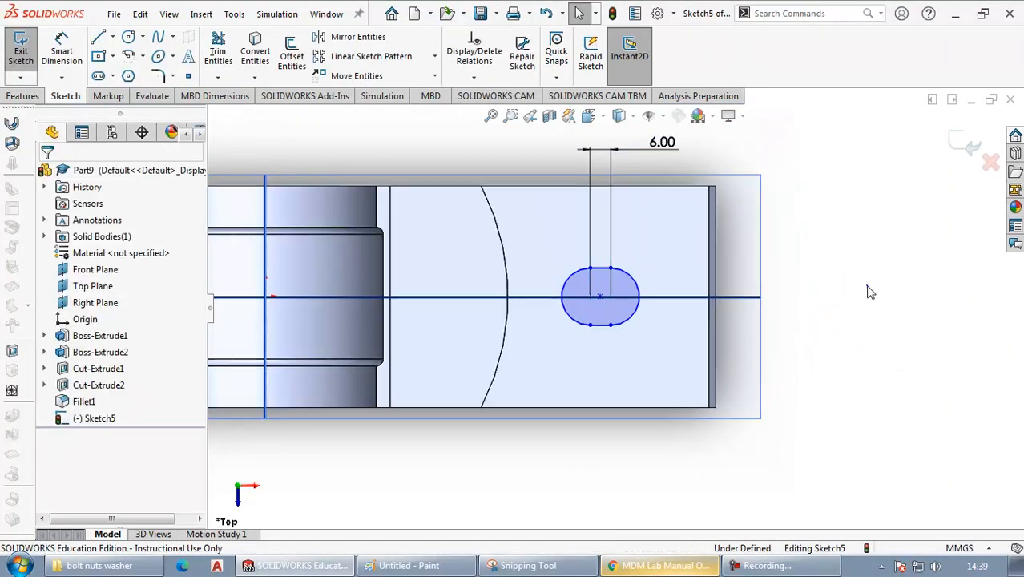
{"action": "left_click", "coordinate": [868, 286]}
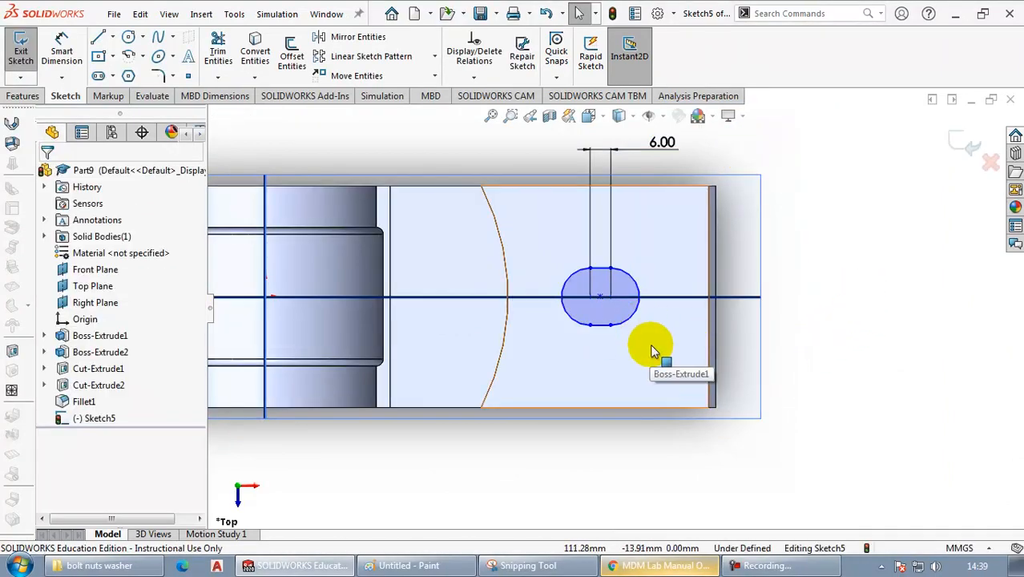
Check the slot's position in the reference drawing and dimension its center 25 mm from the base plate's outer right-end edge
{"action": "key", "text": "alt+Tab"}
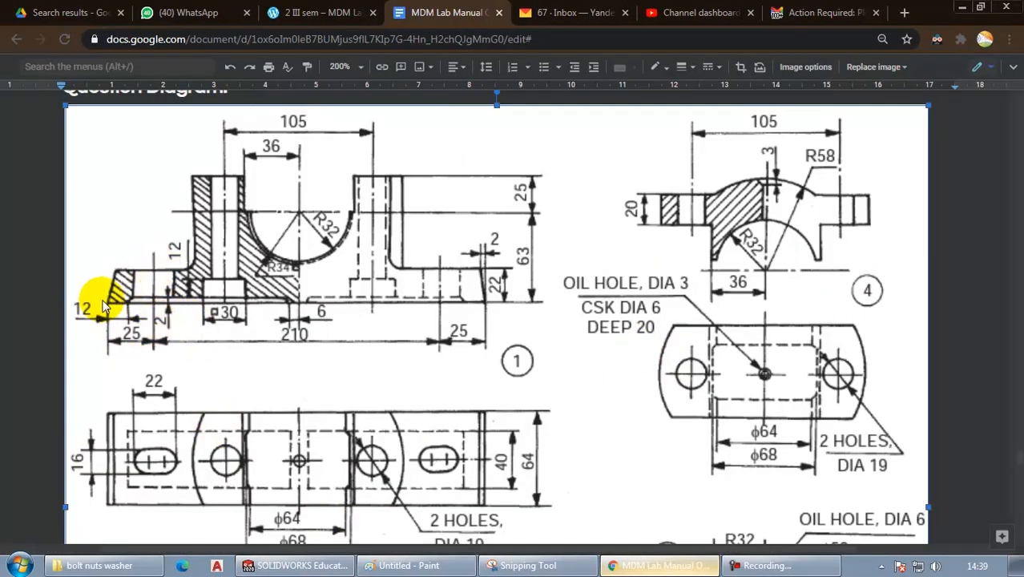
{"action": "key", "text": "alt+Tab"}
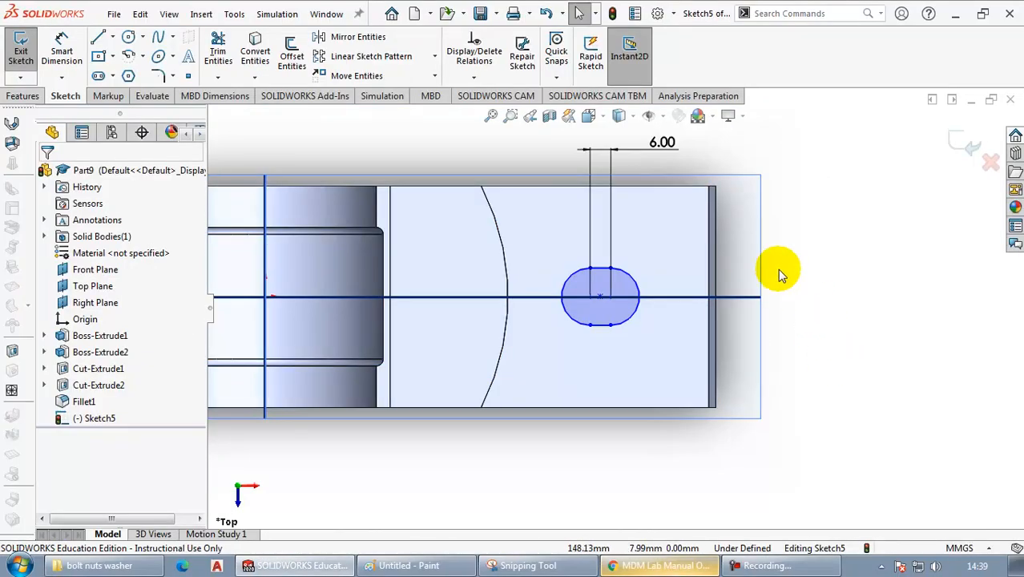
{"action": "left_click", "coordinate": [63, 53]}
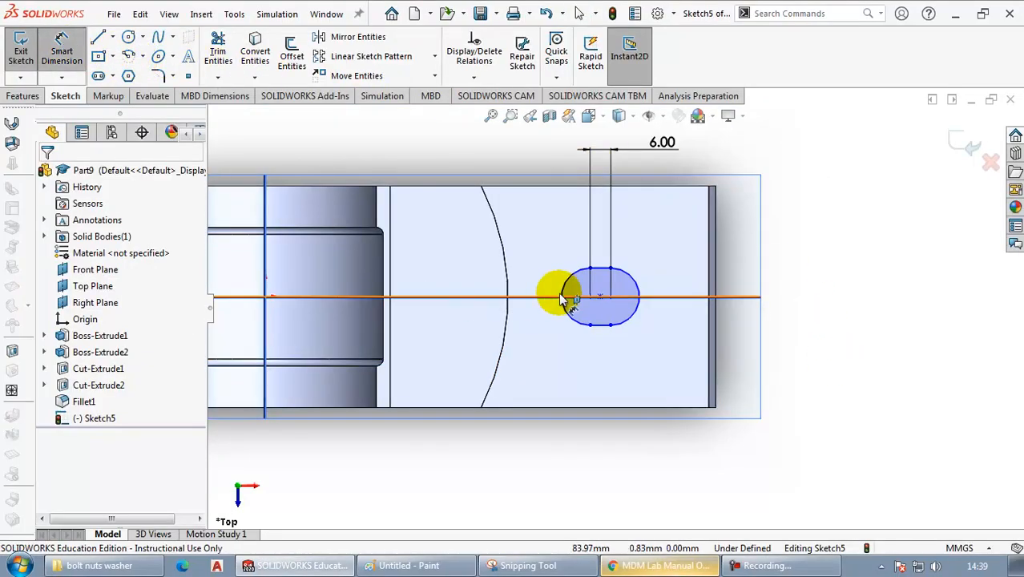
{"action": "left_click", "coordinate": [600, 298]}
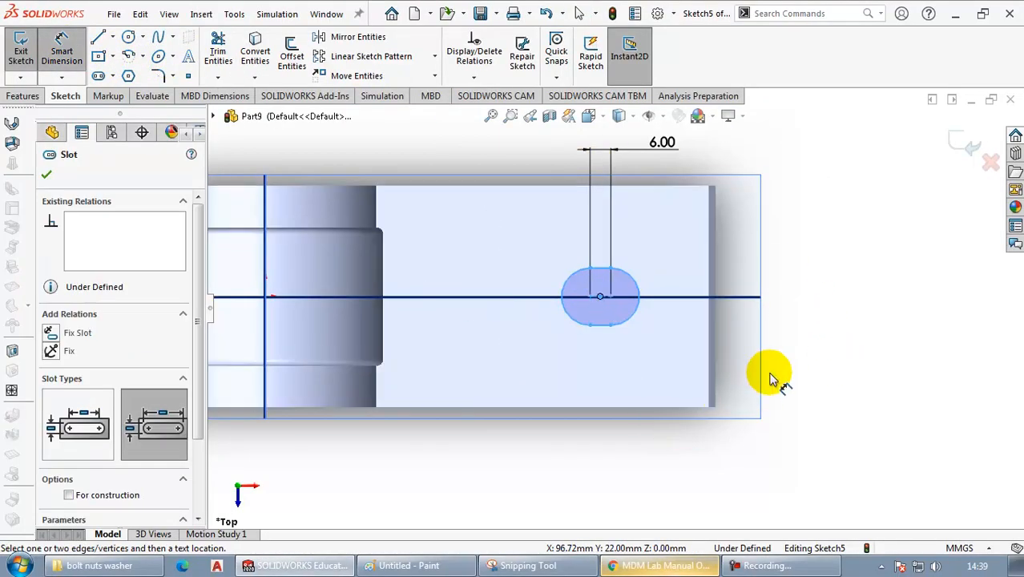
{"action": "left_click", "coordinate": [721, 352]}
{"action": "left_click", "coordinate": [647, 455]}
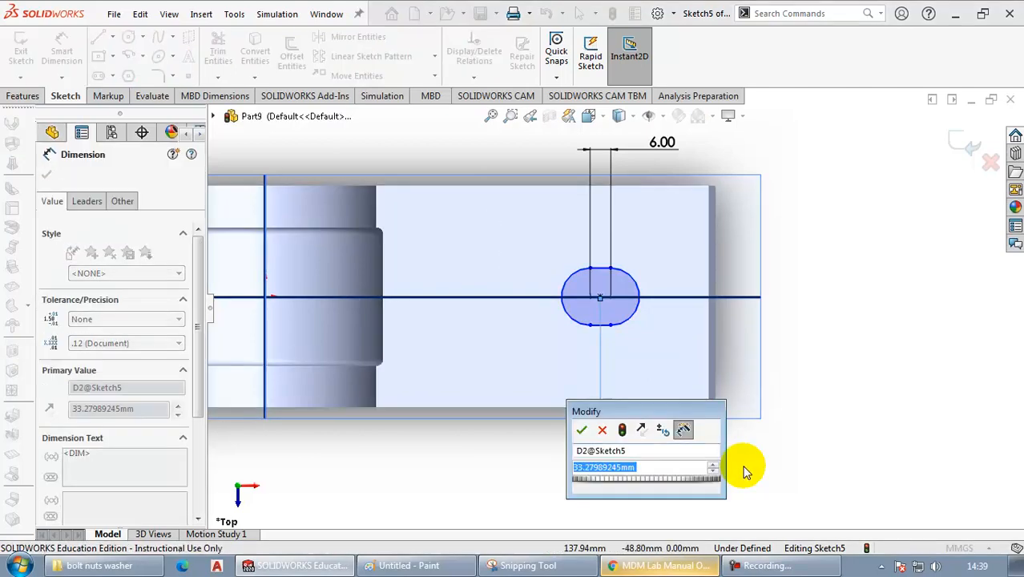
{"action": "type", "text": "25"}
{"action": "key", "text": "Return"}
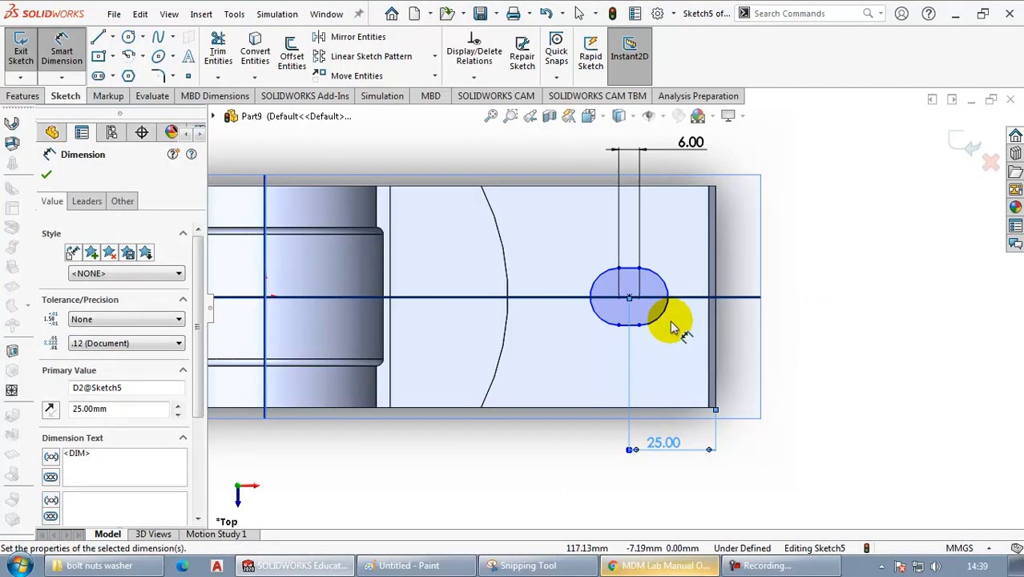
Dimension the slot's width between its two straight sides as 16 mm
{"action": "left_click", "coordinate": [668, 318]}
{"action": "key", "text": "Escape"}
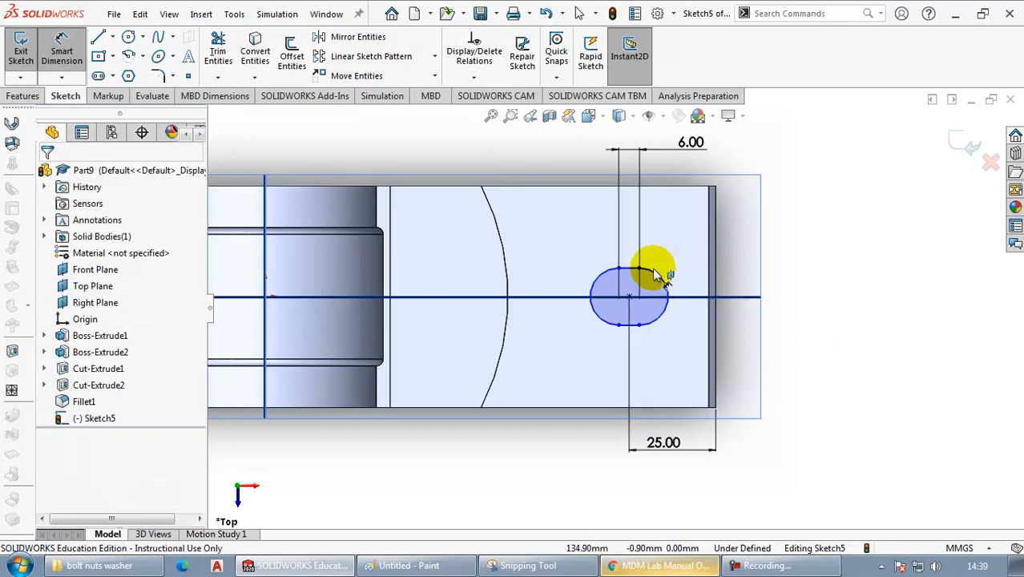
{"action": "left_click", "coordinate": [626, 268]}
{"action": "left_click", "coordinate": [629, 324]}
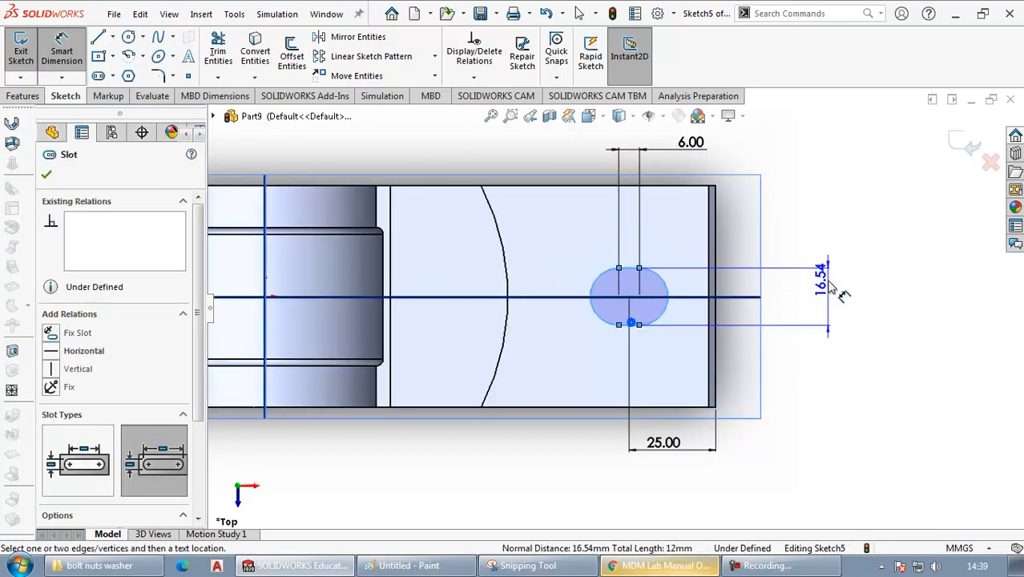
{"action": "left_click", "coordinate": [856, 376]}
{"action": "type", "text": "16"}
{"action": "key", "text": "Return"}
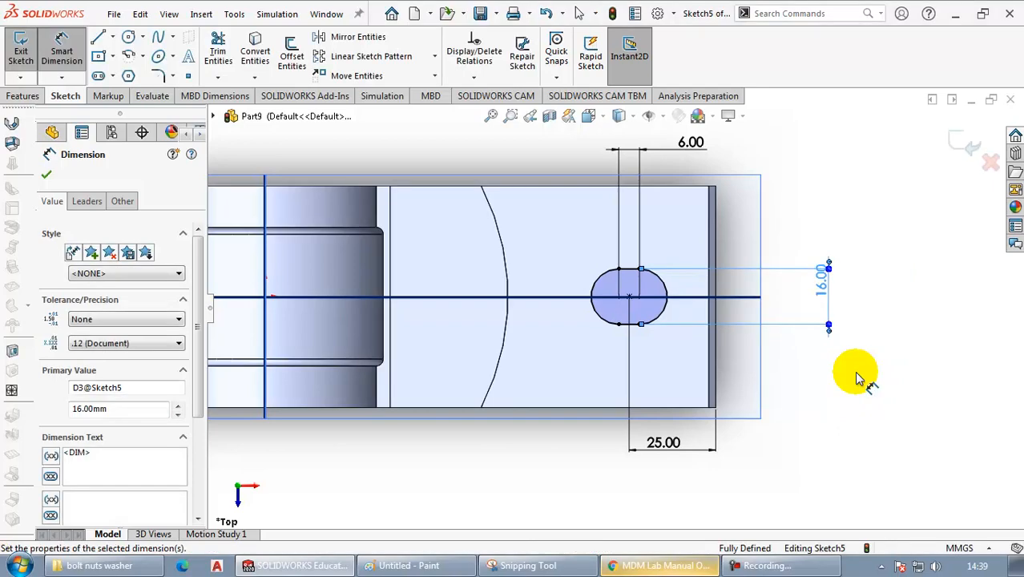
Cut the slot through the base plate with an Extruded Cut set to Through All
{"action": "middle_click_drag", "start_coordinate": [839, 440], "coordinate": [788, 398]}
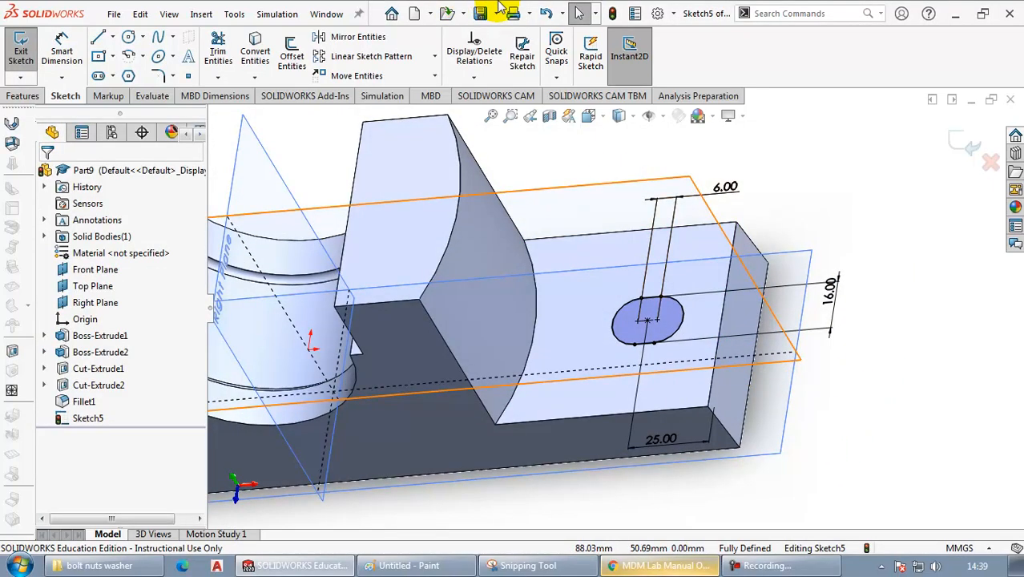
{"action": "left_click", "coordinate": [24, 97]}
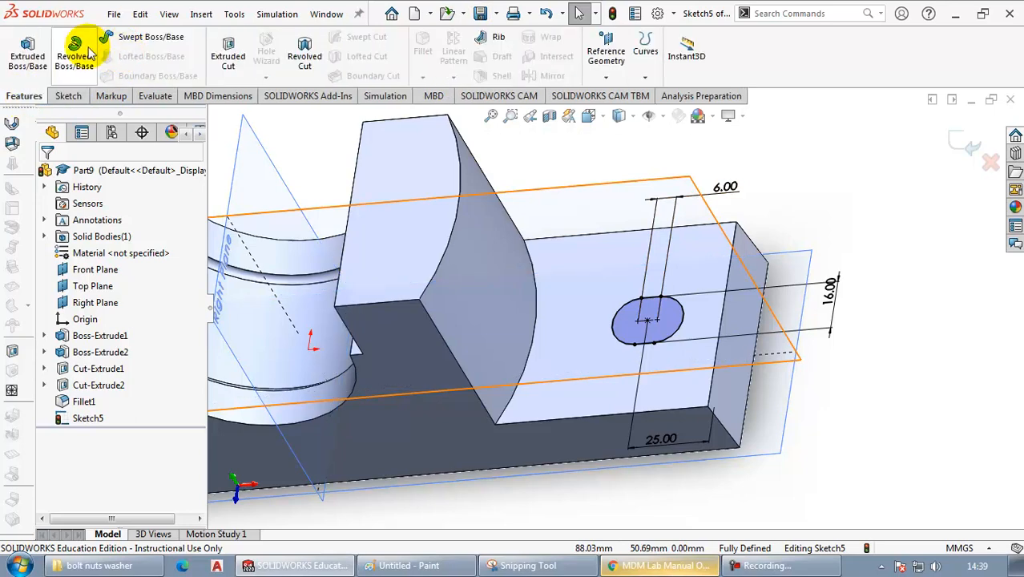
{"action": "left_click", "coordinate": [228, 51]}
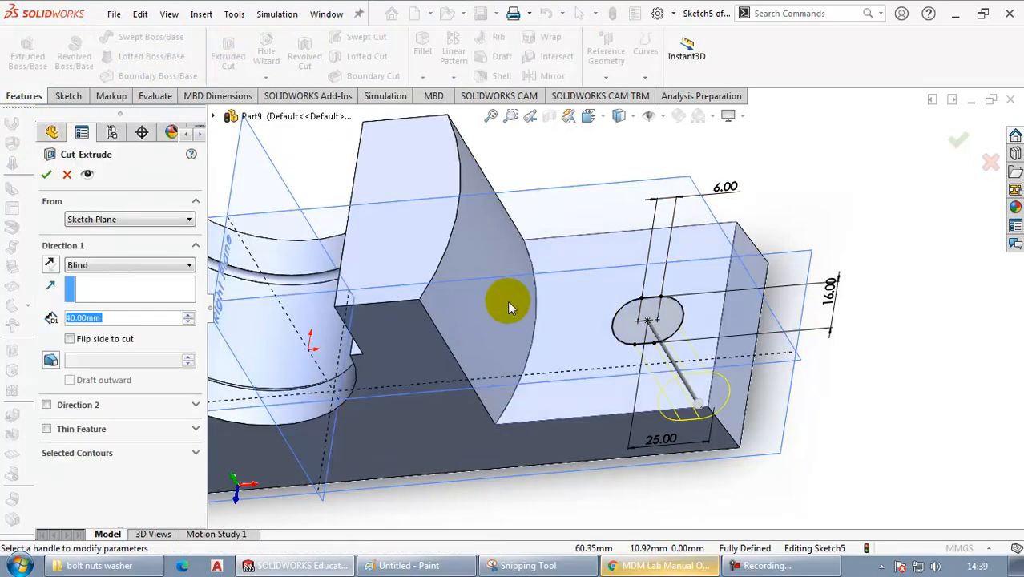
{"action": "left_click", "coordinate": [129, 265]}
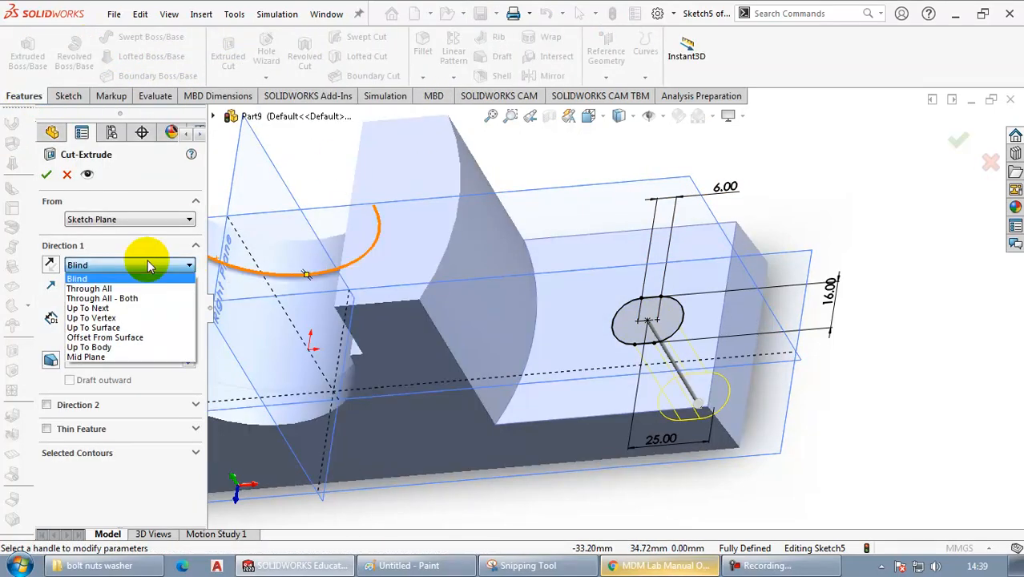
{"action": "left_click", "coordinate": [129, 288]}
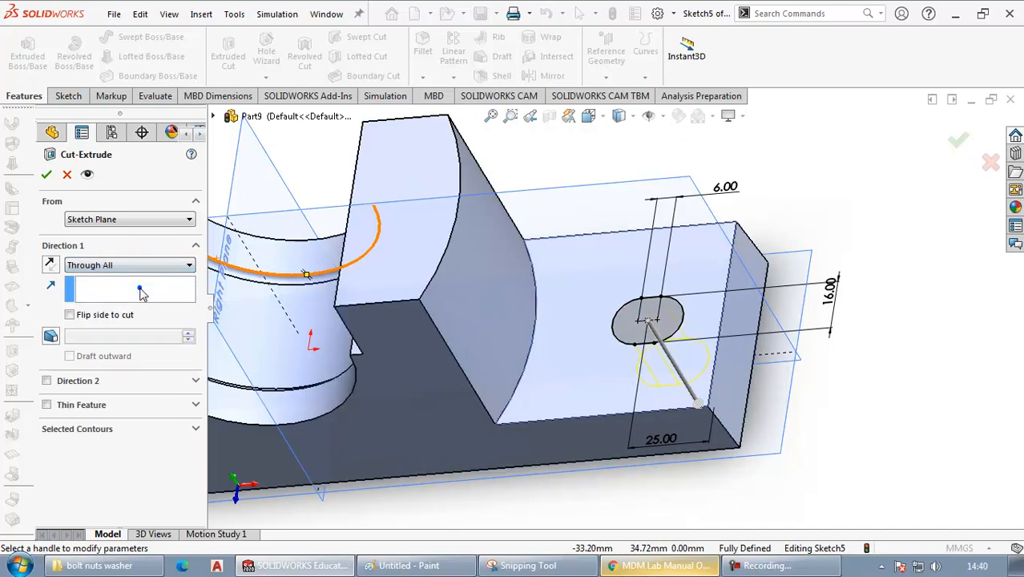
{"action": "left_click", "coordinate": [958, 141]}
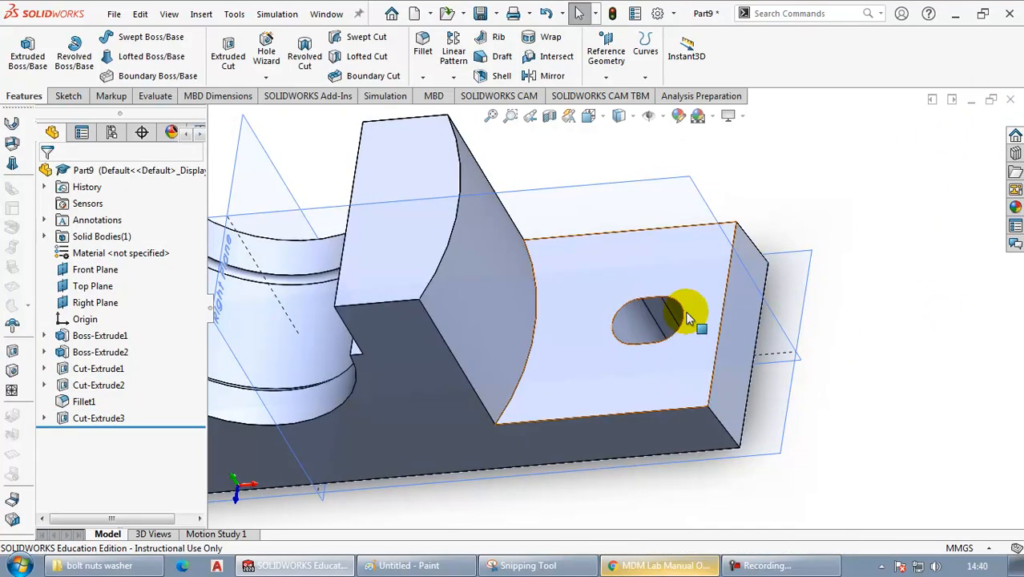
Mirror the slot cut about the Right Plane to the other end of the base plate
{"action": "scroll", "coordinate": [688, 320], "scroll_direction": "up", "scroll_amount": 5}
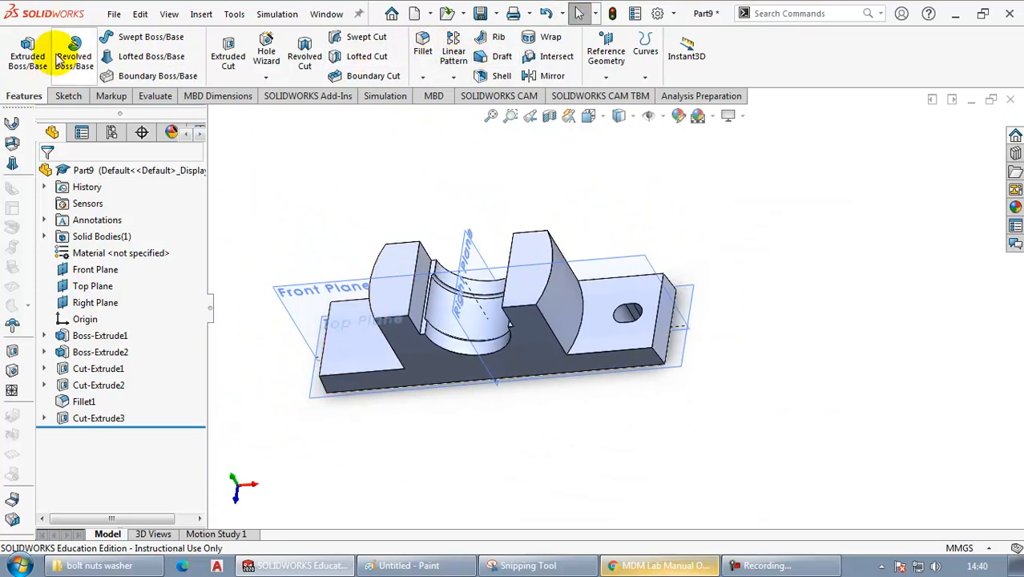
{"action": "left_click", "coordinate": [26, 99]}
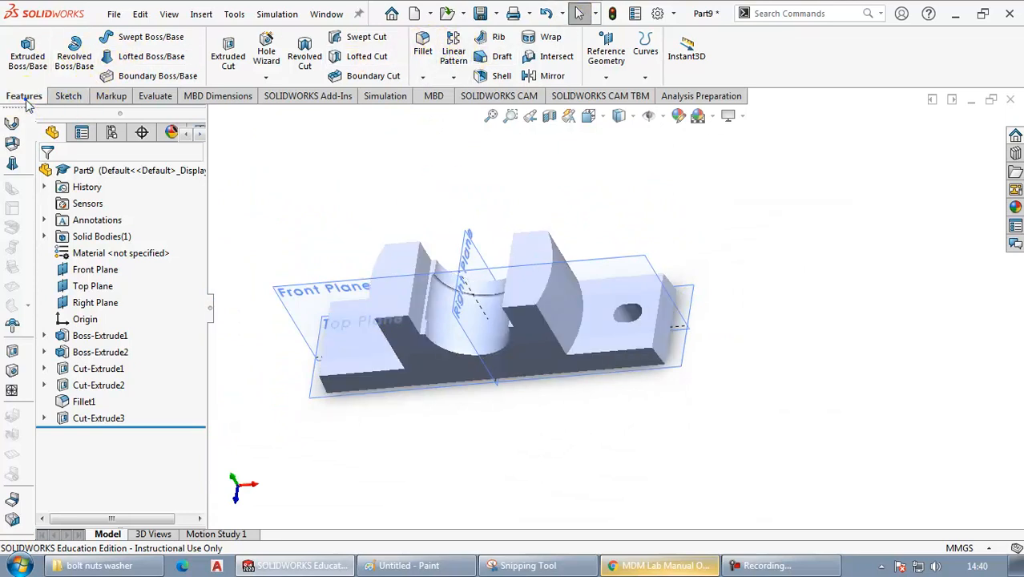
{"action": "left_click", "coordinate": [547, 76]}
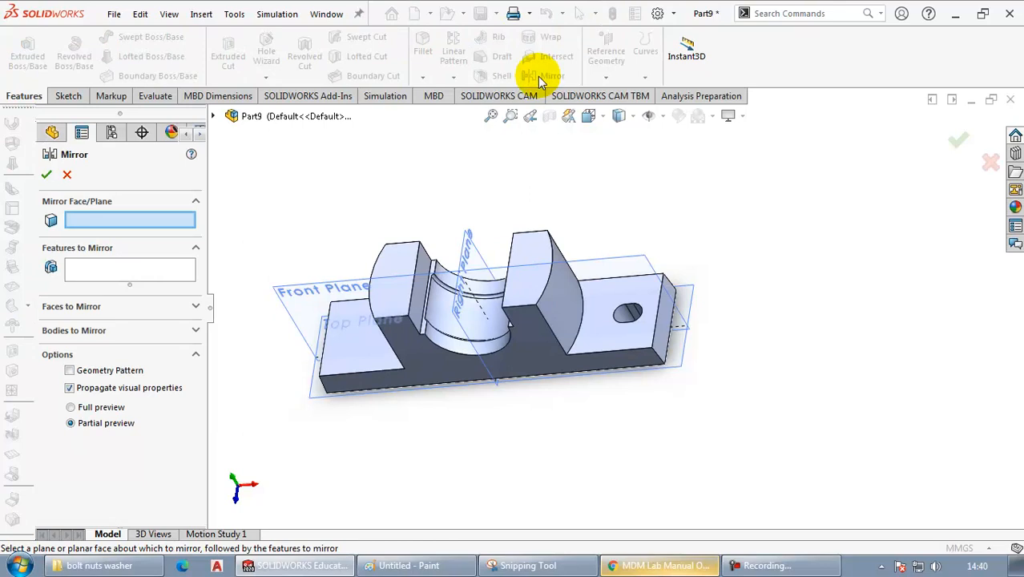
{"action": "left_click", "coordinate": [99, 219]}
{"action": "left_click", "coordinate": [468, 245]}
{"action": "middle_click_drag", "start_coordinate": [468, 245], "coordinate": [512, 311]}
{"action": "left_click", "coordinate": [511, 310]}
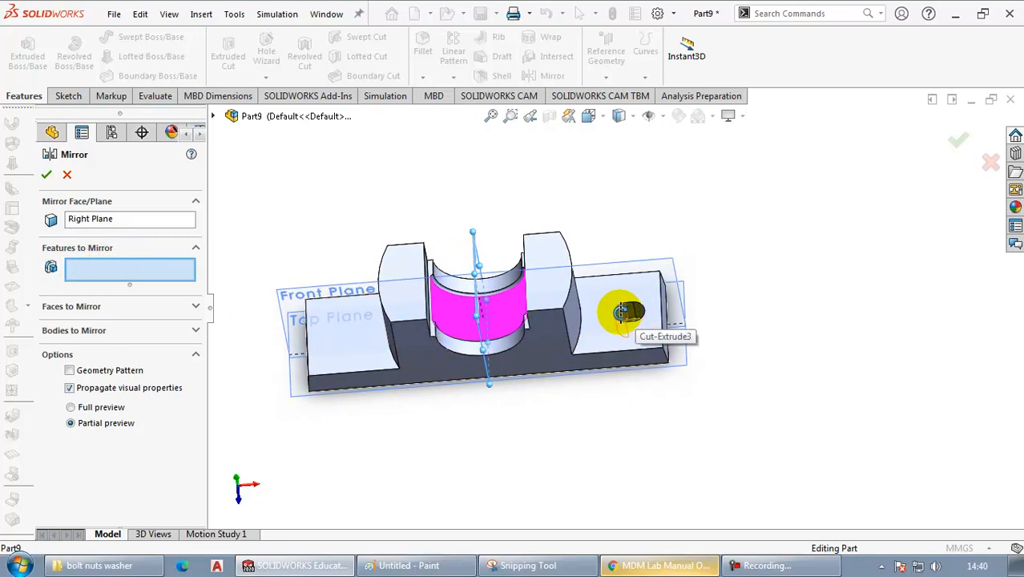
{"action": "left_click", "coordinate": [621, 312]}
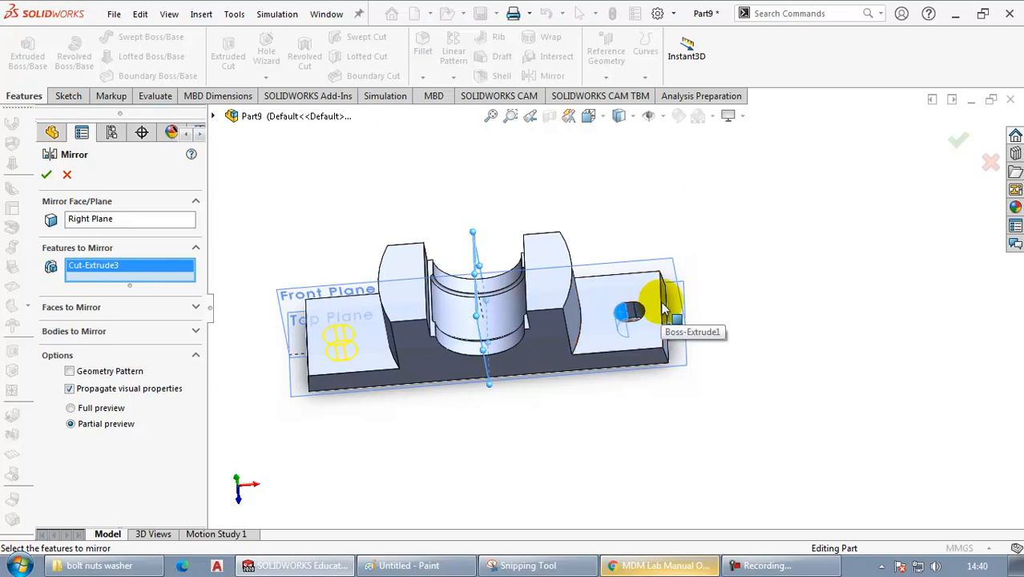
{"action": "left_click", "coordinate": [112, 133]}
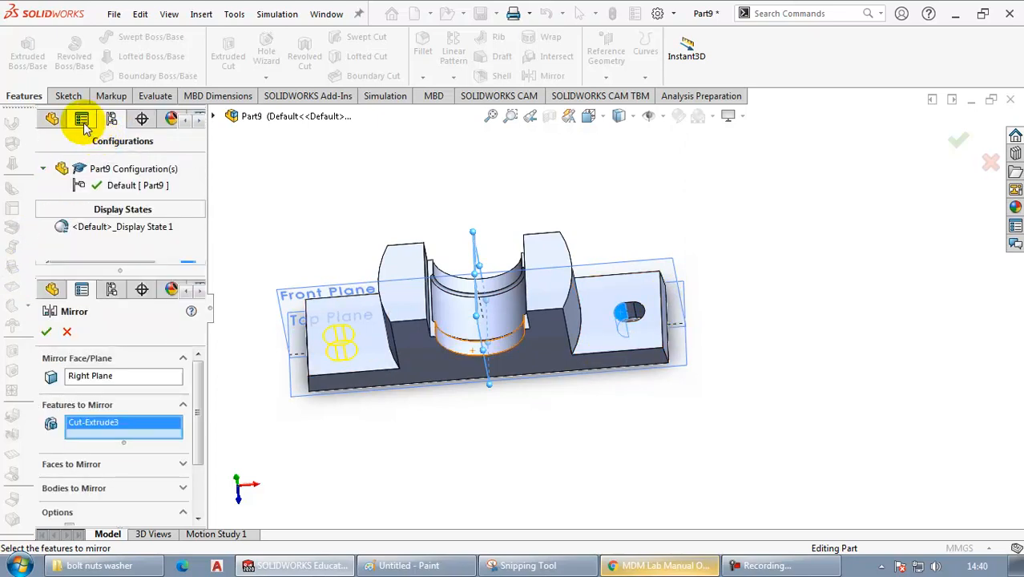
{"action": "left_click", "coordinate": [81, 119]}
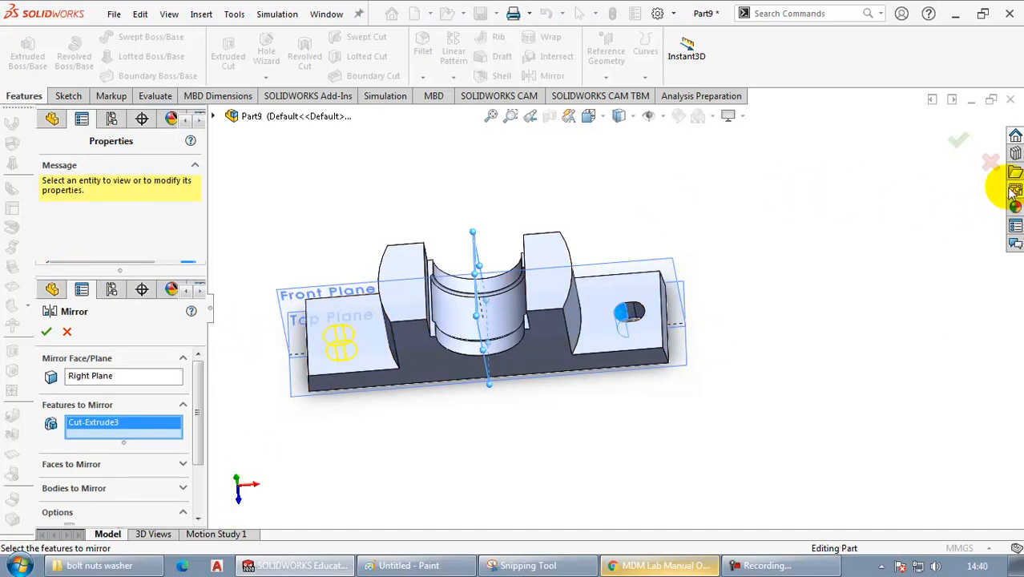
{"action": "left_click", "coordinate": [960, 145]}
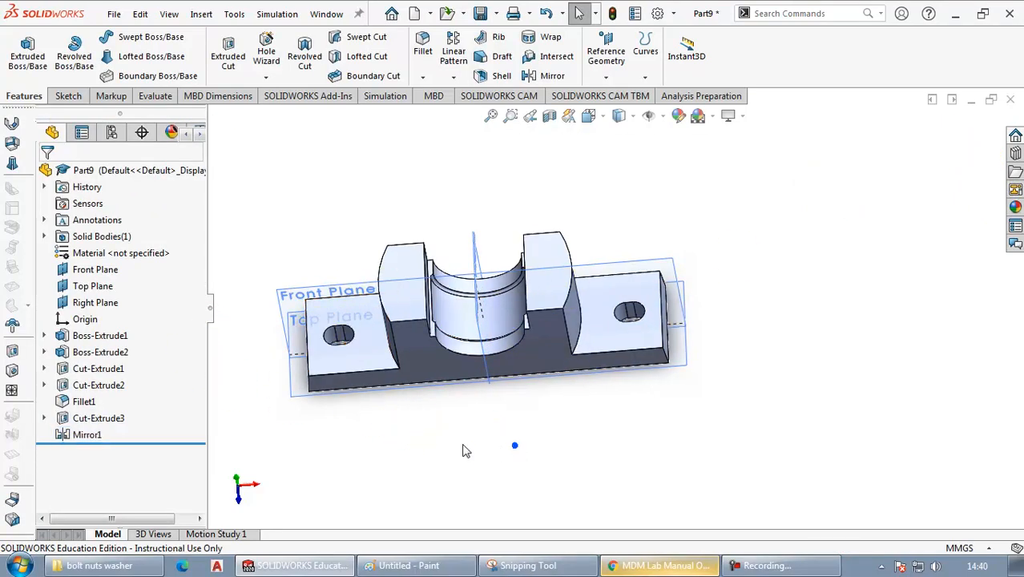
Start a sketch on the base plate's underside and draw a center rectangle on its lengthwise centerline, within one half of the plate
{"action": "middle_click_drag", "start_coordinate": [581, 417], "coordinate": [507, 178]}
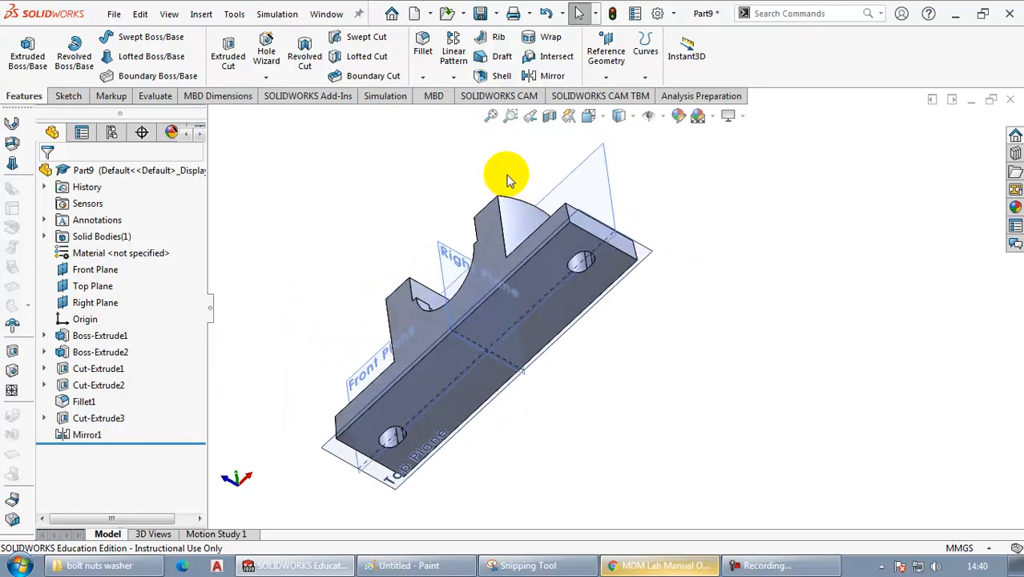
{"action": "left_click", "coordinate": [533, 284]}
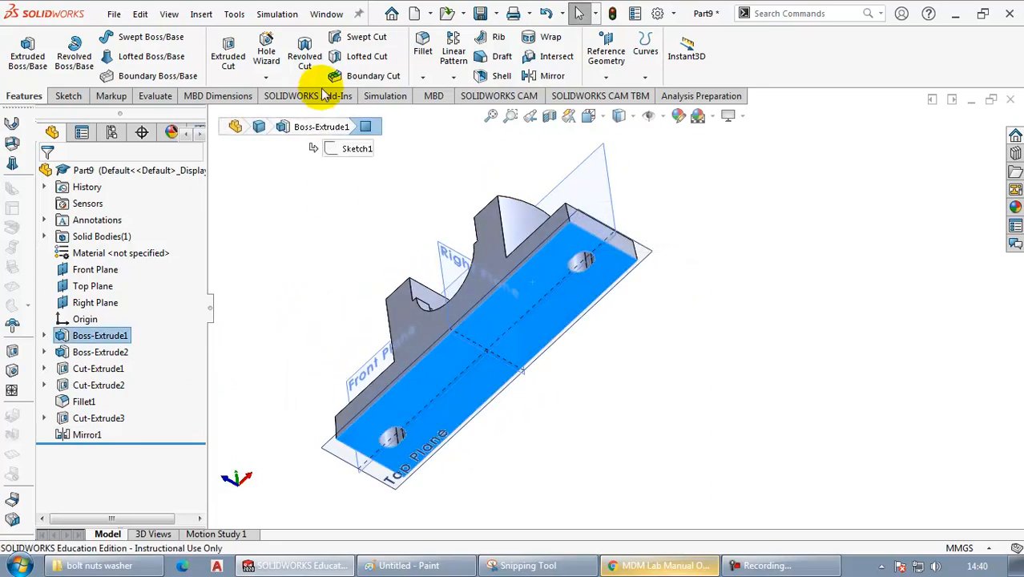
{"action": "left_click", "coordinate": [68, 95]}
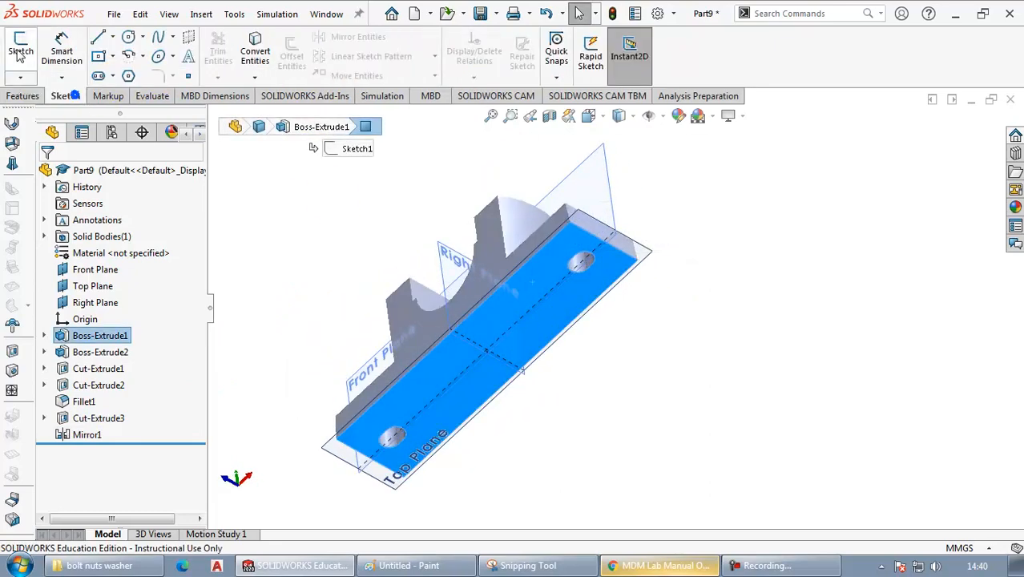
{"action": "left_click", "coordinate": [19, 49]}
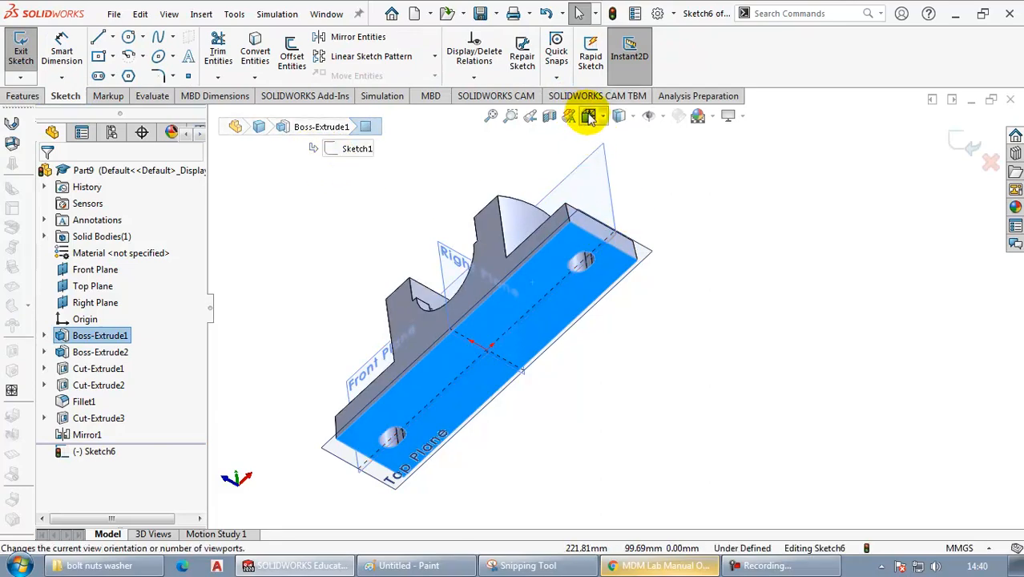
{"action": "left_click", "coordinate": [589, 117]}
{"action": "left_click", "coordinate": [544, 327]}
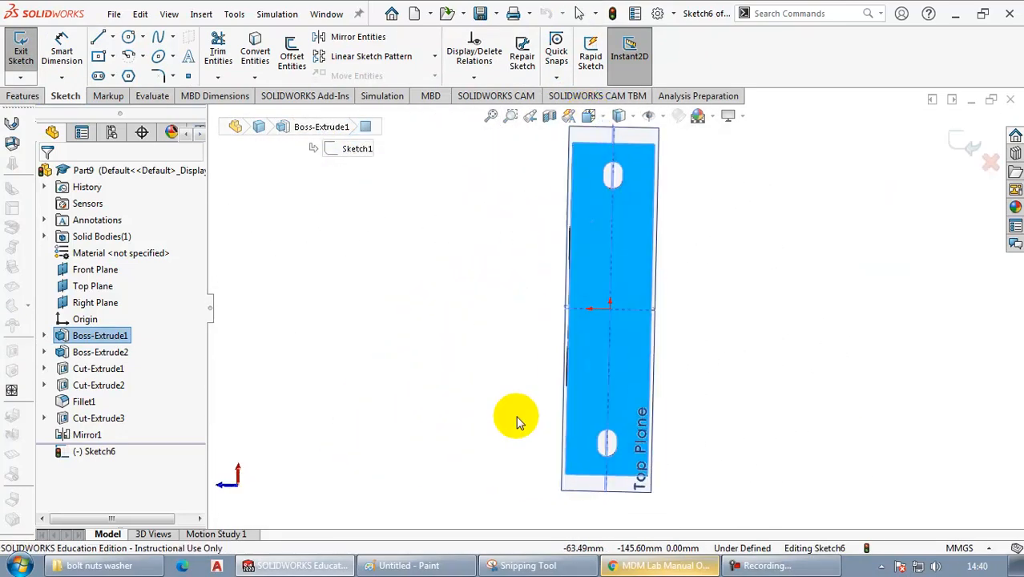
{"action": "left_click", "coordinate": [98, 58]}
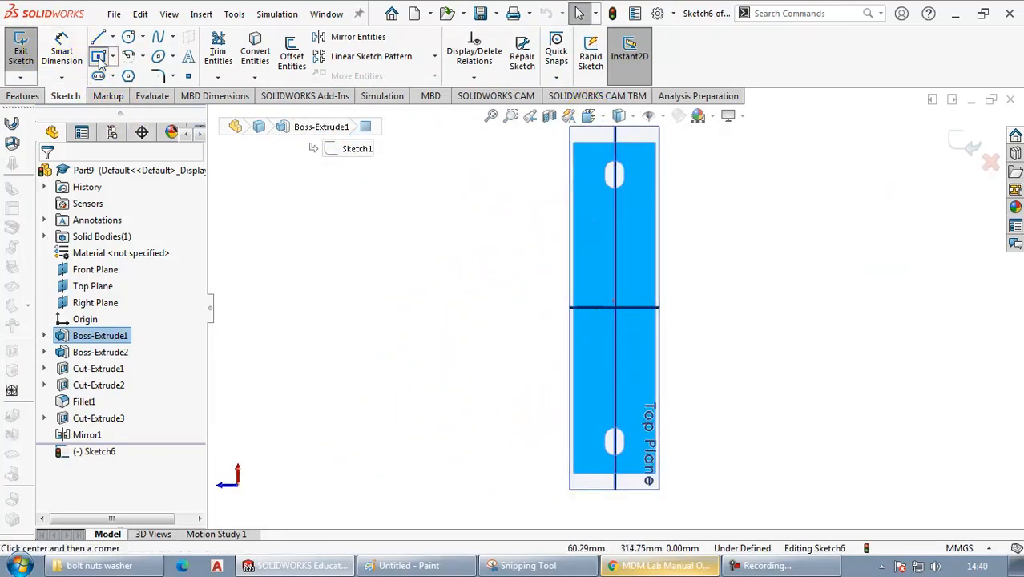
{"action": "left_click", "coordinate": [616, 232]}
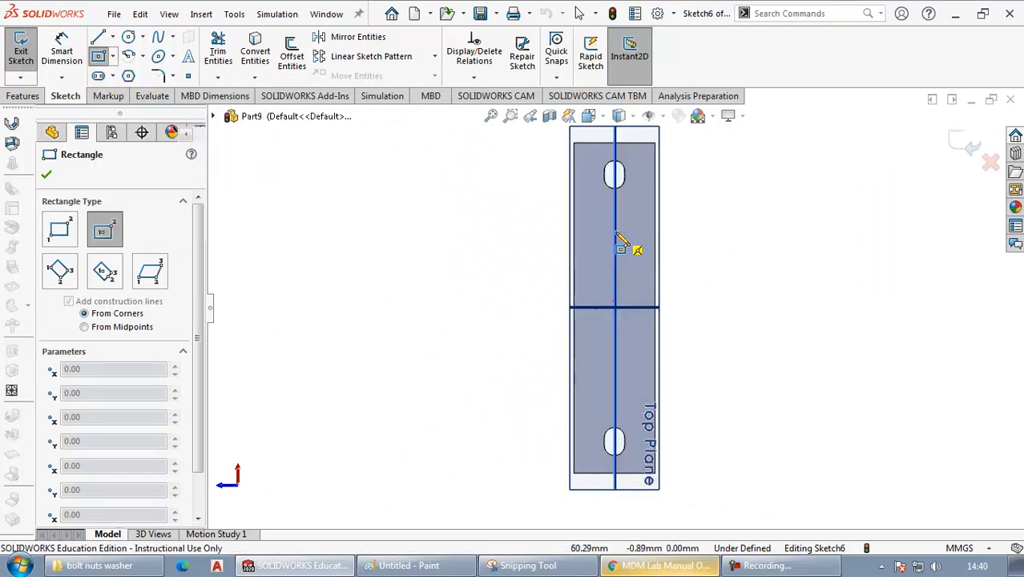
{"action": "left_click", "coordinate": [641, 173]}
{"action": "key", "text": "Escape"}
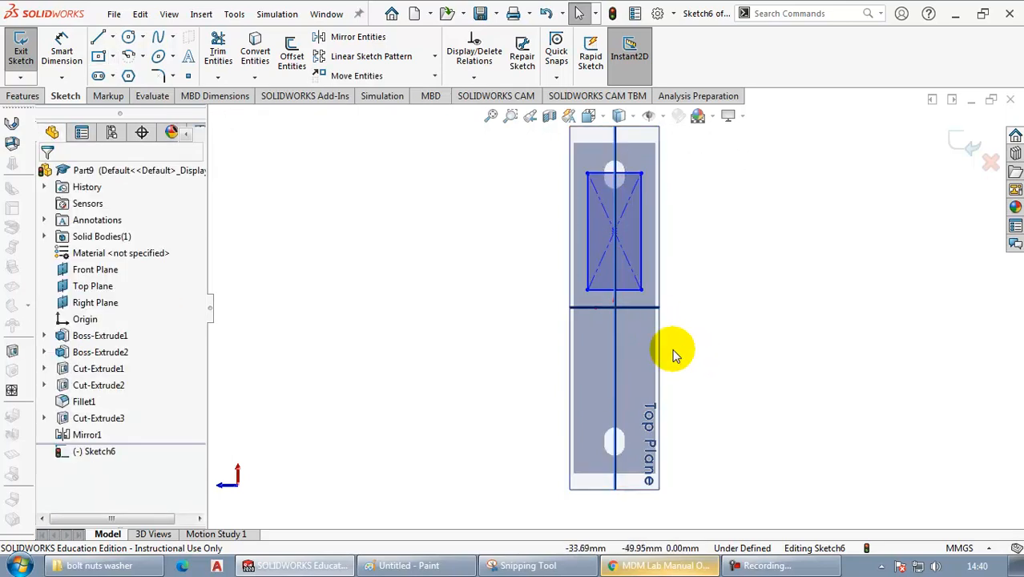
Mirror the whole rectangle, including its construction lines and center point, about the Right Plane with Mirror Entities
{"action": "left_click_drag", "start_coordinate": [530, 153], "coordinate": [678, 297]}
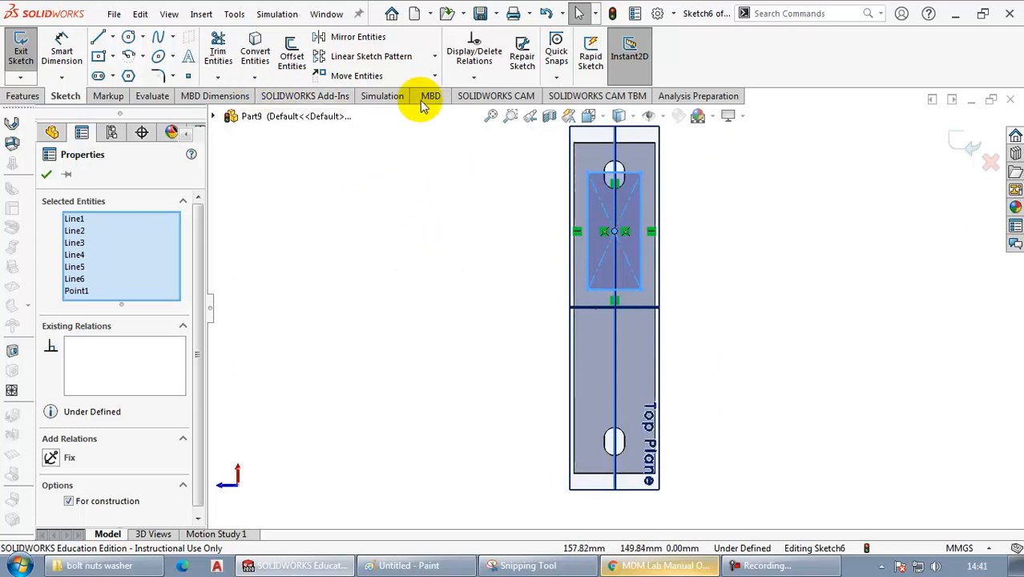
{"action": "left_click", "coordinate": [359, 38]}
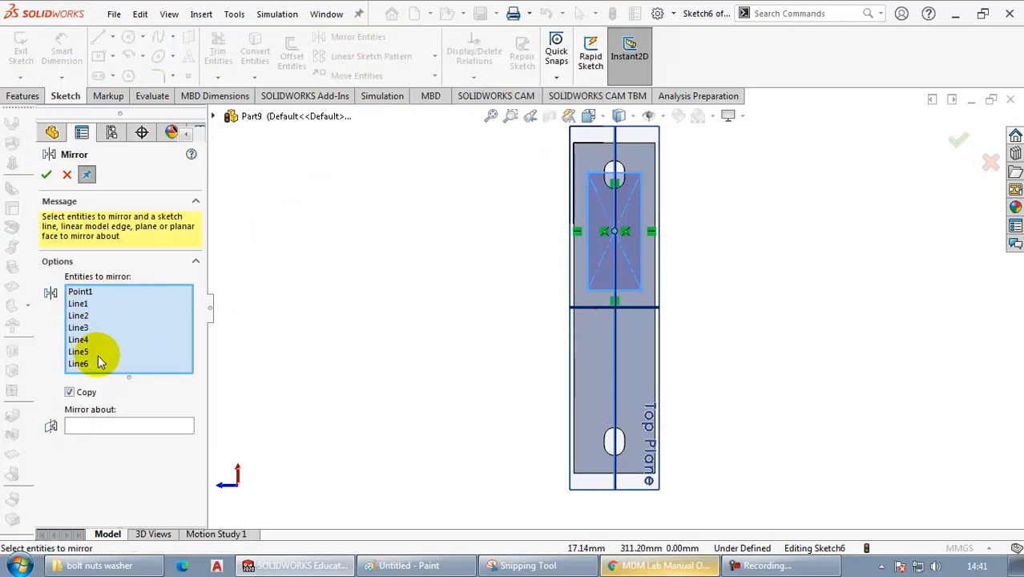
{"action": "left_click", "coordinate": [88, 425]}
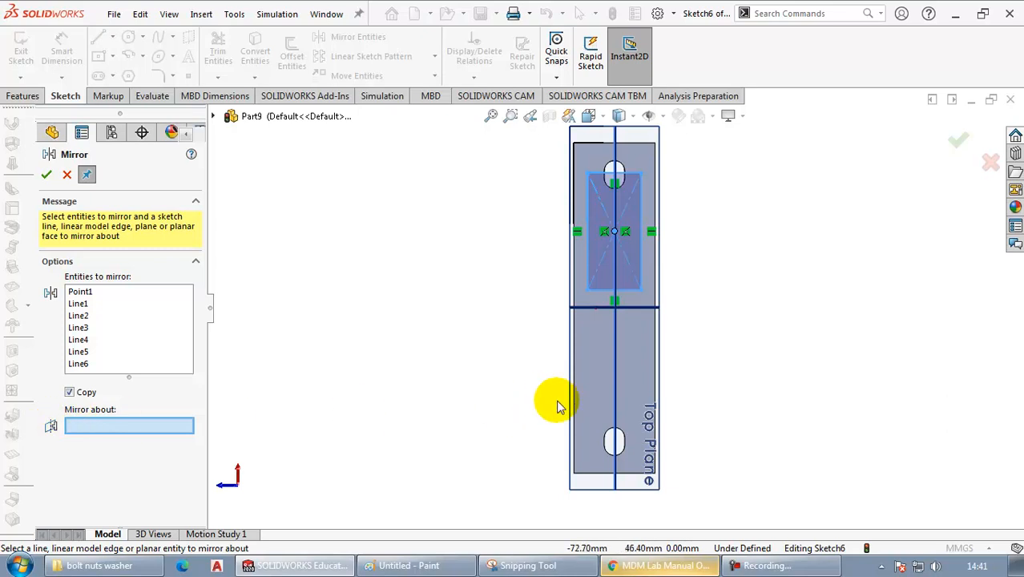
{"action": "left_click", "coordinate": [638, 307]}
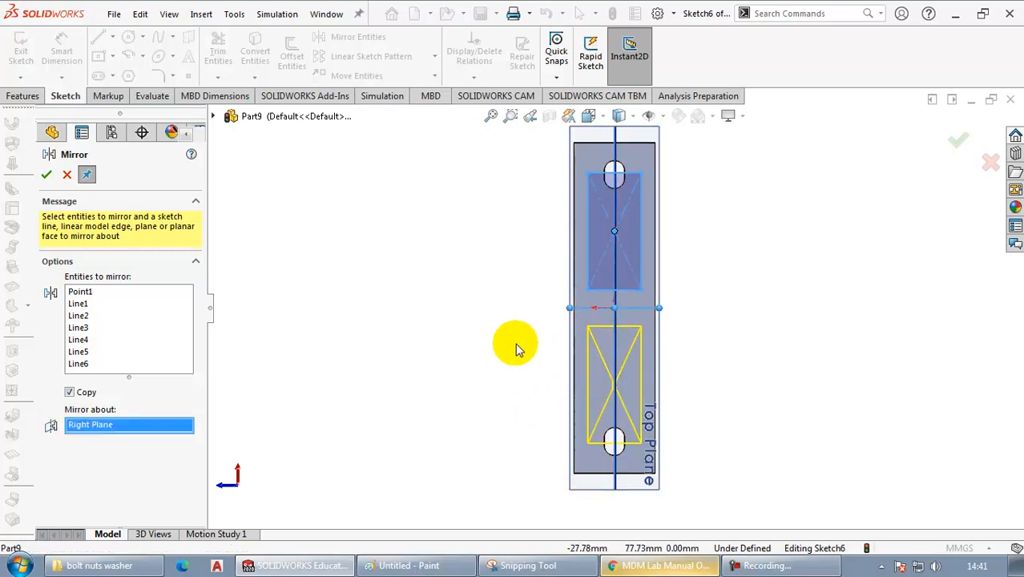
{"action": "left_click", "coordinate": [962, 143]}
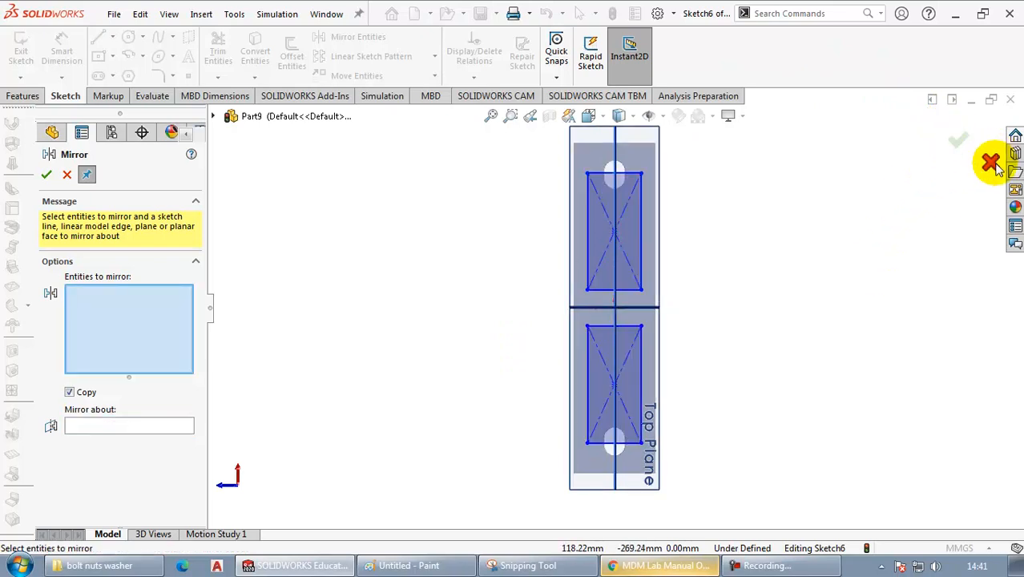
{"action": "left_click", "coordinate": [992, 163]}
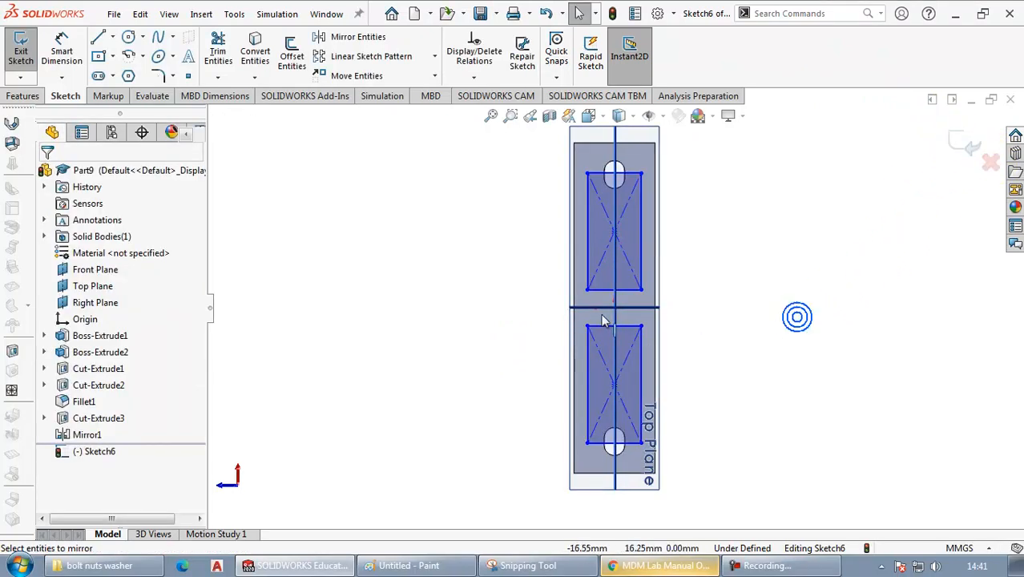
Stretch the original rectangle from its outer corner to about 103 mm long and 46 mm wide
{"action": "left_click", "coordinate": [642, 290]}
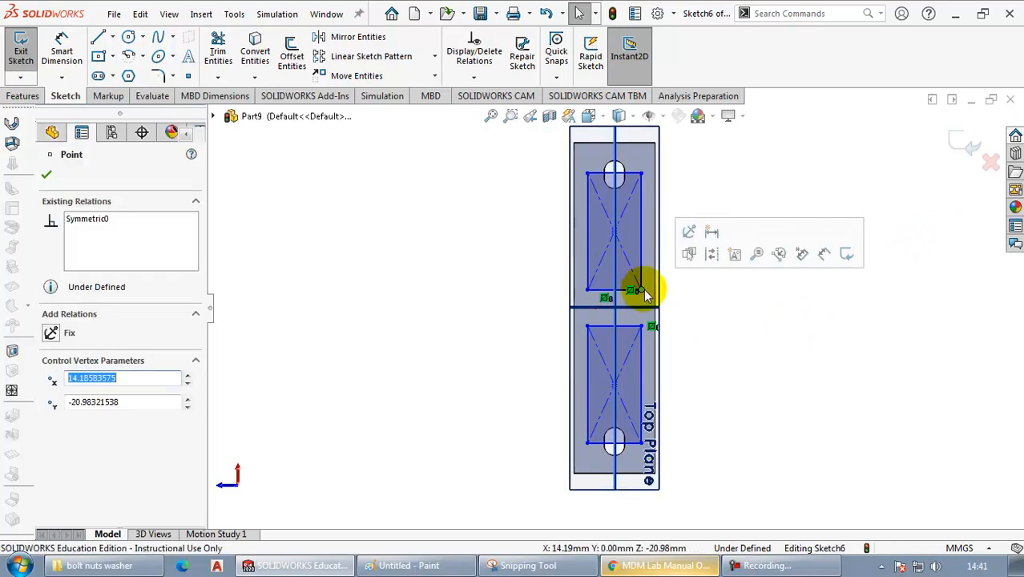
{"action": "left_click", "coordinate": [695, 309]}
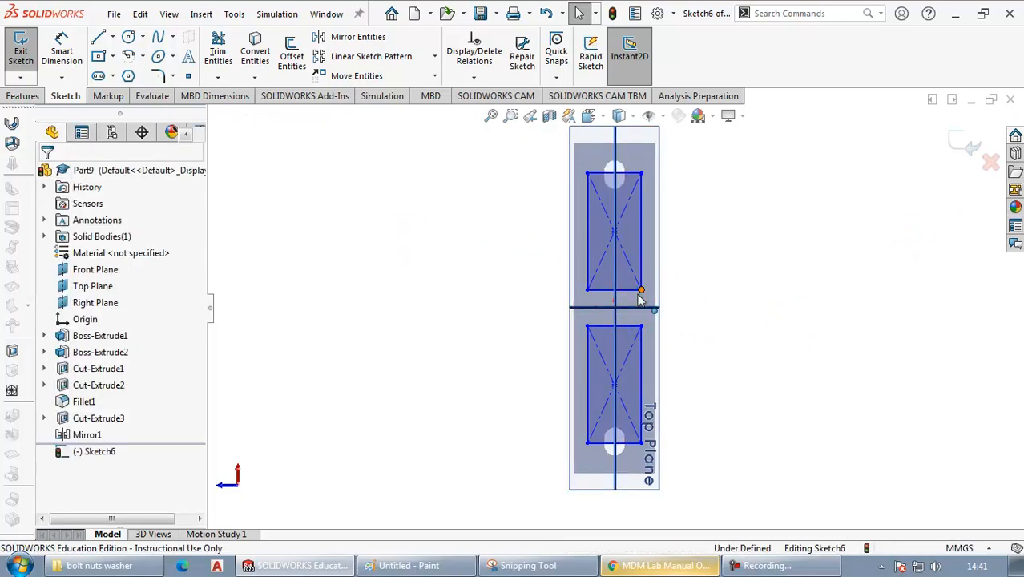
{"action": "left_click", "coordinate": [629, 298]}
{"action": "left_click", "coordinate": [102, 200]}
{"action": "left_click", "coordinate": [416, 310]}
{"action": "mouse_move", "coordinate": [641, 175]}
{"action": "left_mouse_down"}
{"action": "mouse_move", "coordinate": [660, 151]}
{"action": "mouse_move", "coordinate": [647, 192]}
{"action": "mouse_move", "coordinate": [643, 160]}
{"action": "left_mouse_up"}
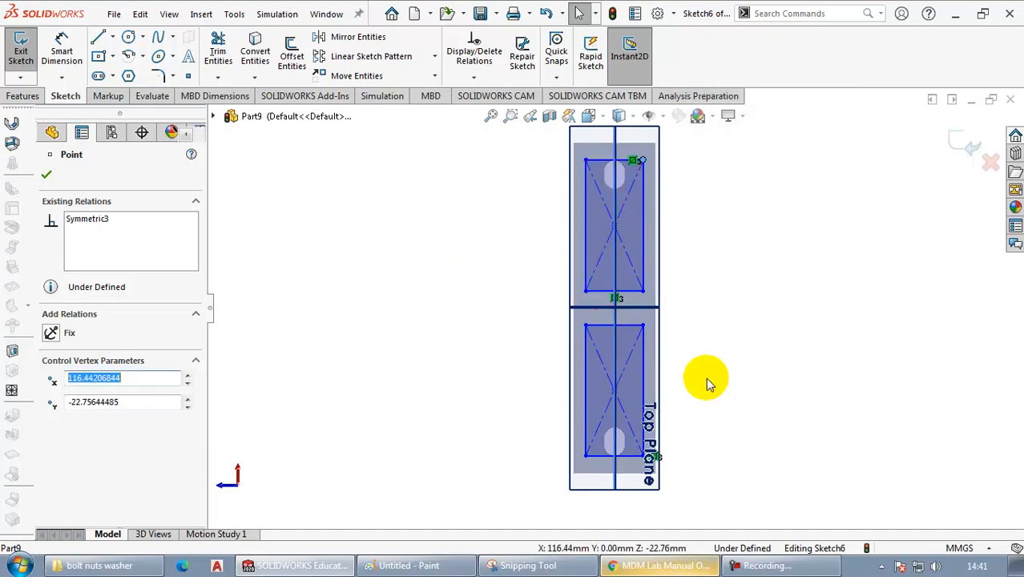
Check the recess width in the reference drawing and dimension the rectangle's width between its long sides as 40 mm
{"action": "key", "text": "alt+Tab"}
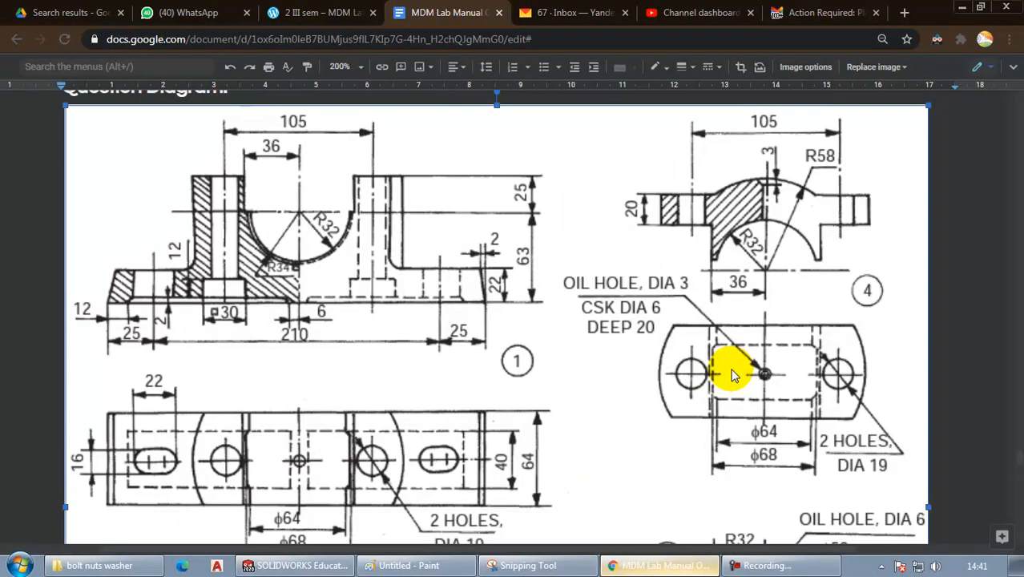
{"action": "key", "text": "alt+Tab"}
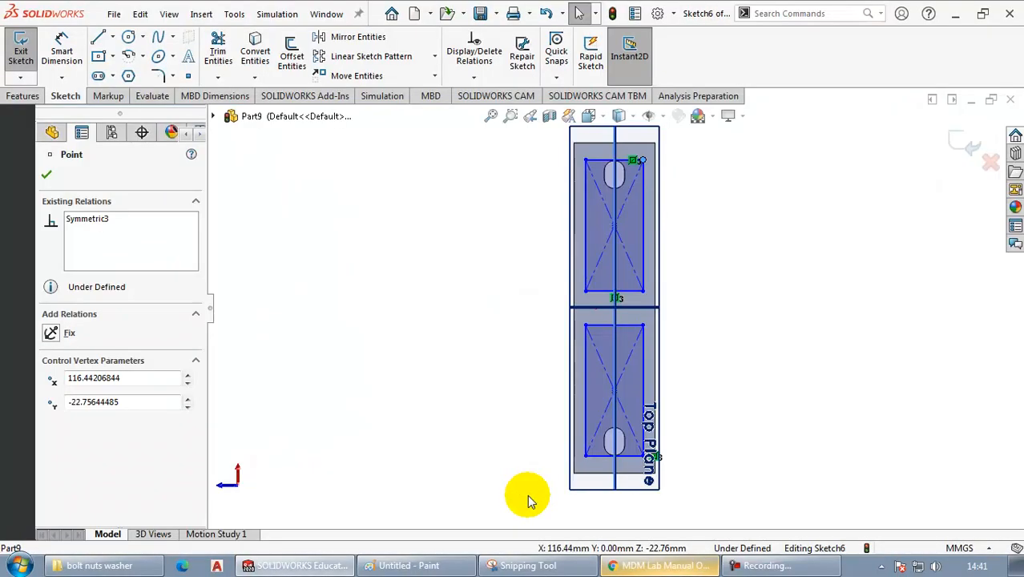
{"action": "left_click", "coordinate": [63, 49]}
{"action": "left_click", "coordinate": [597, 221]}
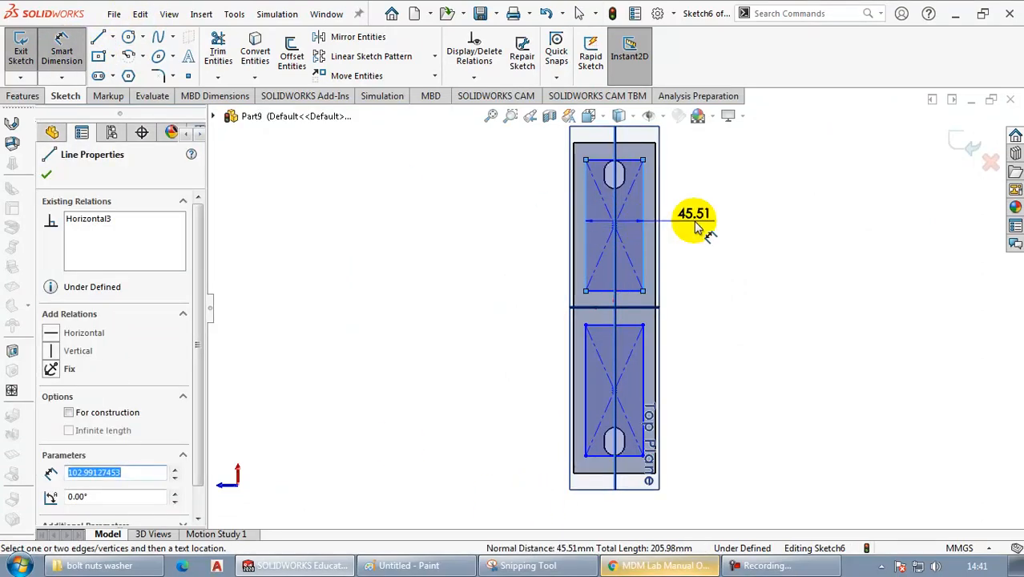
{"action": "left_click", "coordinate": [696, 226]}
{"action": "type", "text": "40"}
{"action": "key", "text": "Return"}
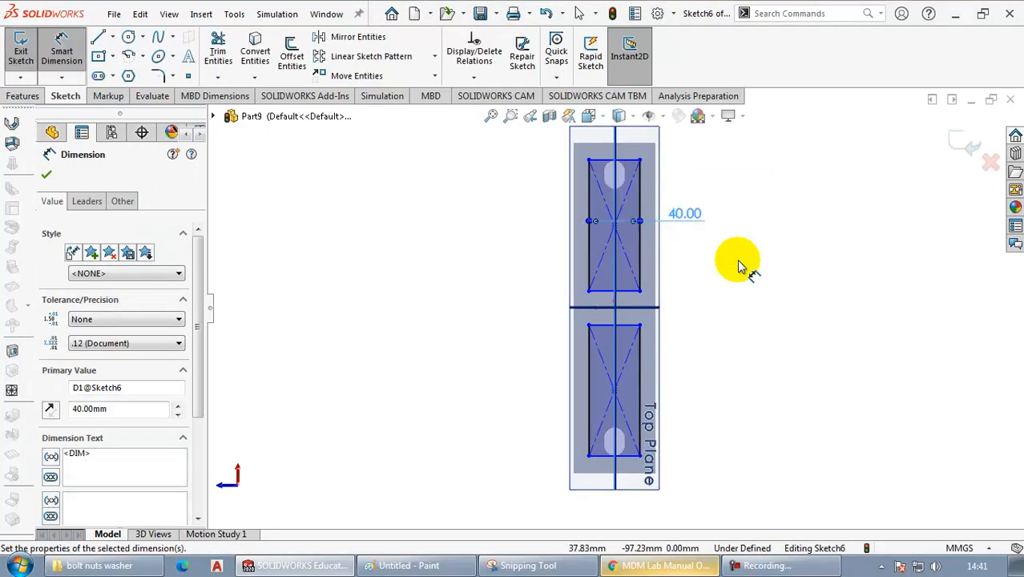
Check the recess spacing in the reference drawing and dimension the rectangle's inner edge 6 mm from the Right Plane
{"action": "key", "text": "alt+Tab"}
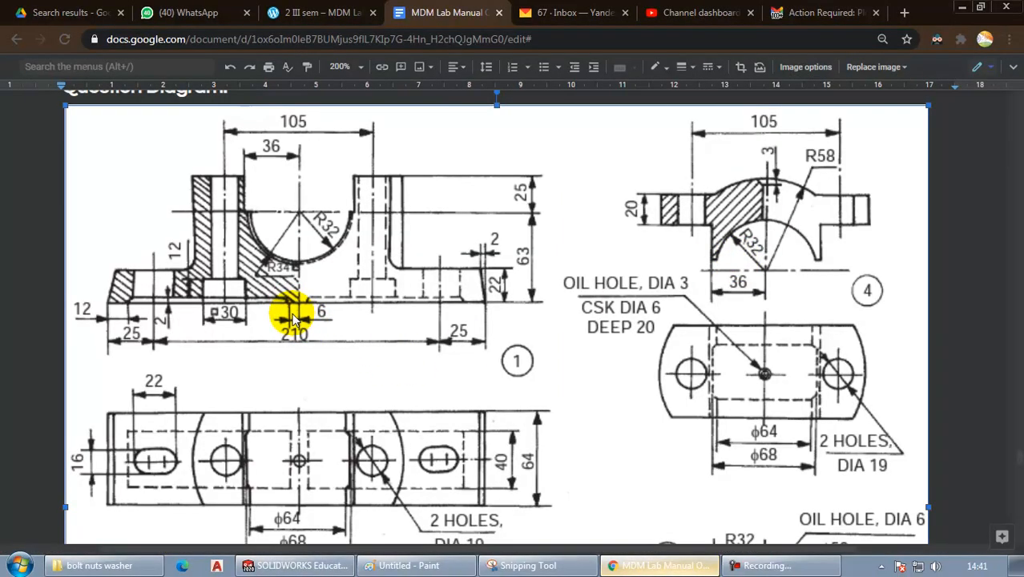
{"action": "key", "text": "alt+Tab"}
{"action": "left_click", "coordinate": [626, 292]}
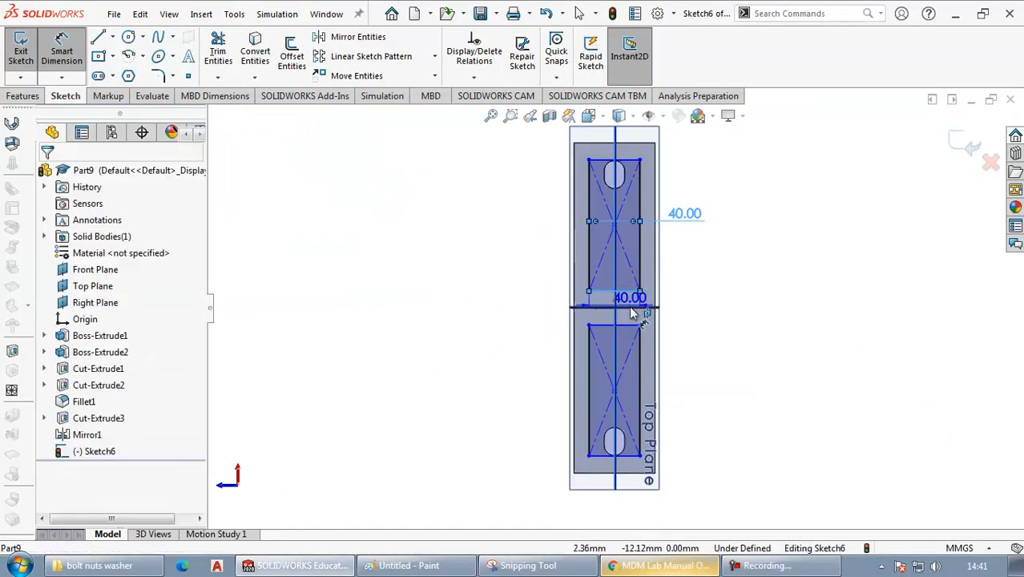
{"action": "left_click", "coordinate": [630, 325]}
{"action": "left_click", "coordinate": [699, 301]}
{"action": "type", "text": "6"}
{"action": "key", "text": "Return"}
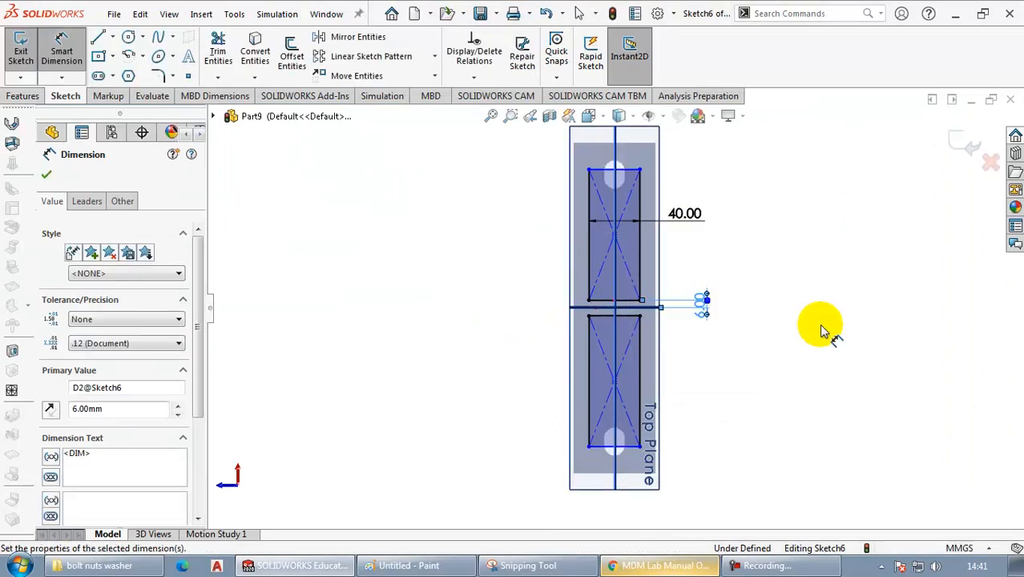
Check the recess's margin from the end of the base in the reference drawing
{"action": "key", "text": "alt+Tab"}
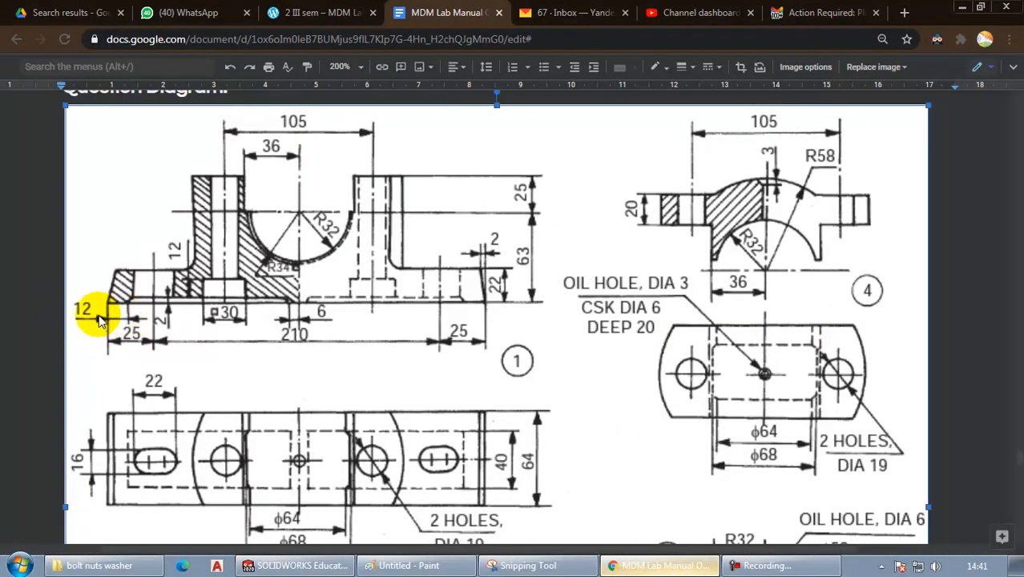
{"action": "key", "text": "alt+Tab"}
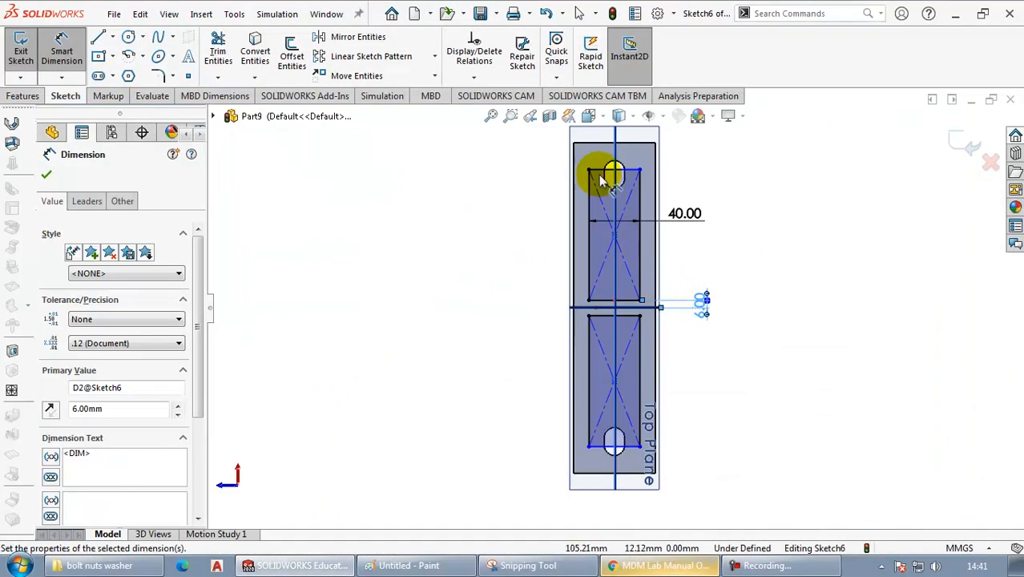
{"action": "left_click", "coordinate": [617, 166]}
{"action": "left_click", "coordinate": [630, 154]}
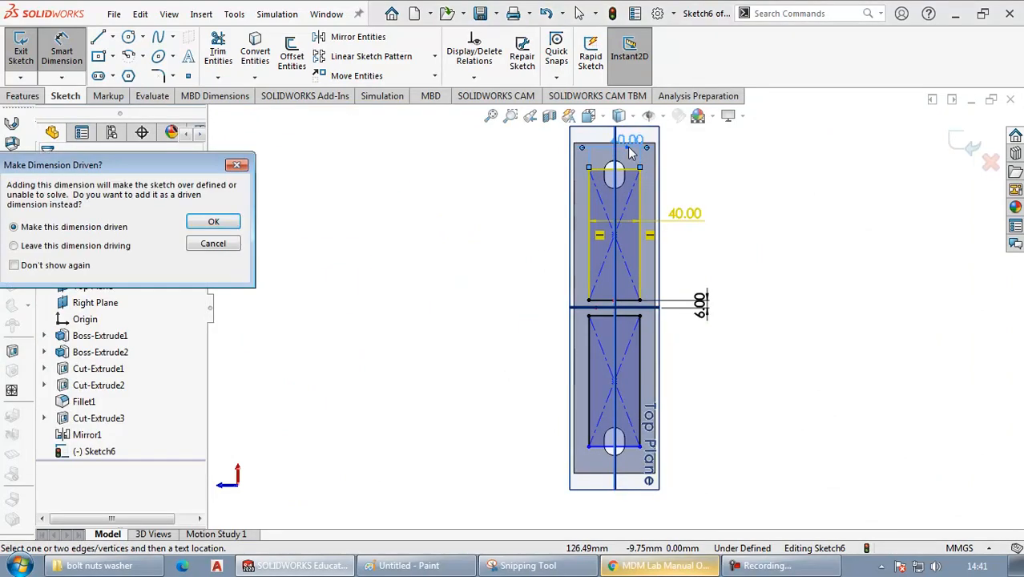
{"action": "key", "text": "Escape"}
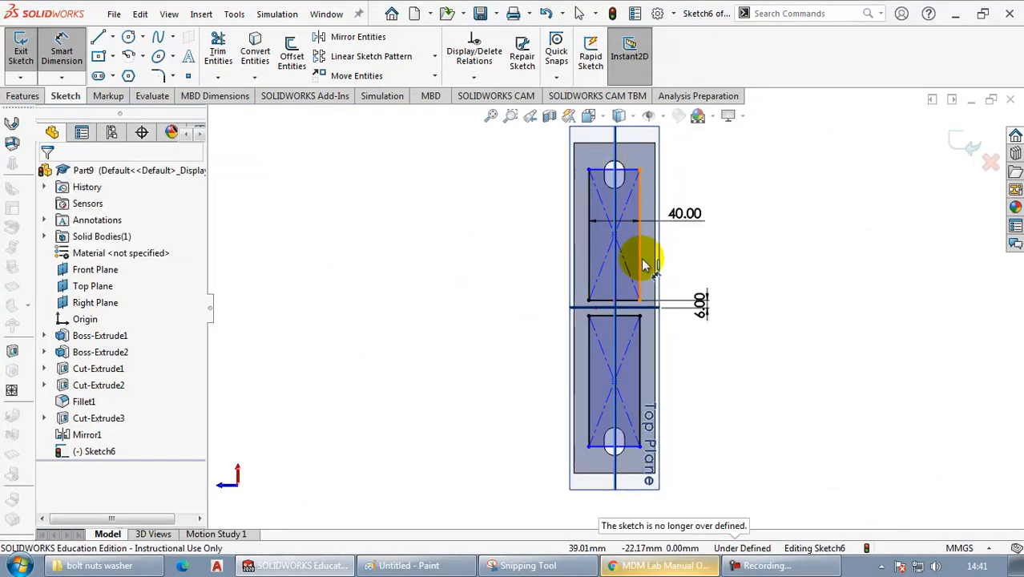
Dimension the rectangle's outer short edge 12 mm from the adjacent end edge of the base
{"action": "left_click", "coordinate": [633, 145]}
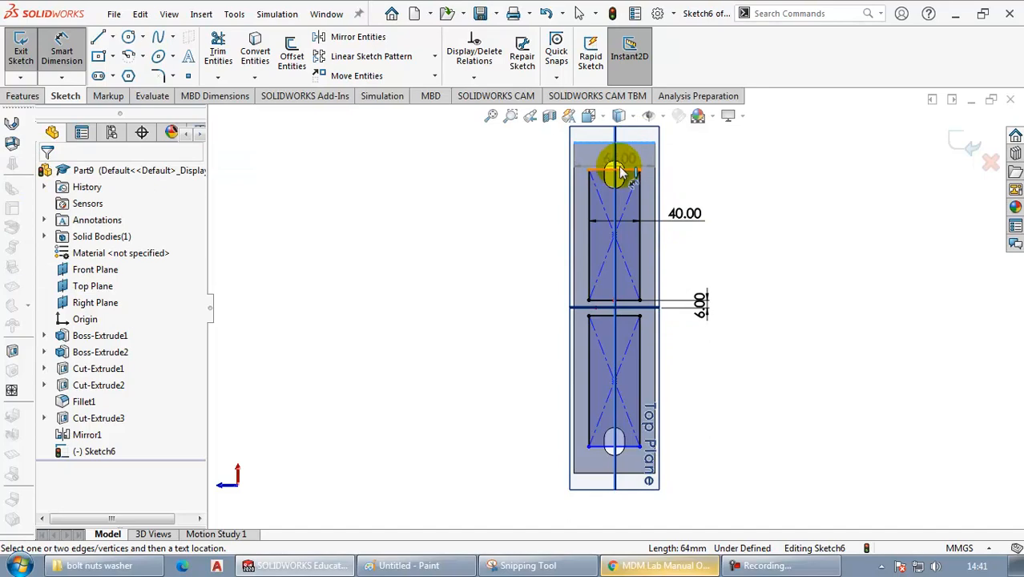
{"action": "left_click", "coordinate": [621, 173]}
{"action": "left_click", "coordinate": [797, 176]}
{"action": "type", "text": "12"}
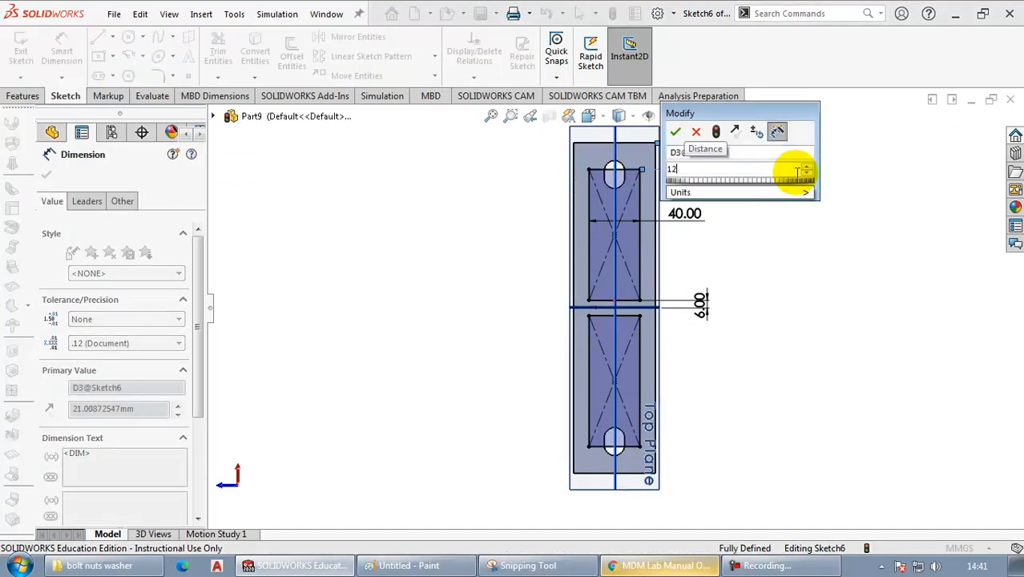
{"action": "key", "text": "Return"}
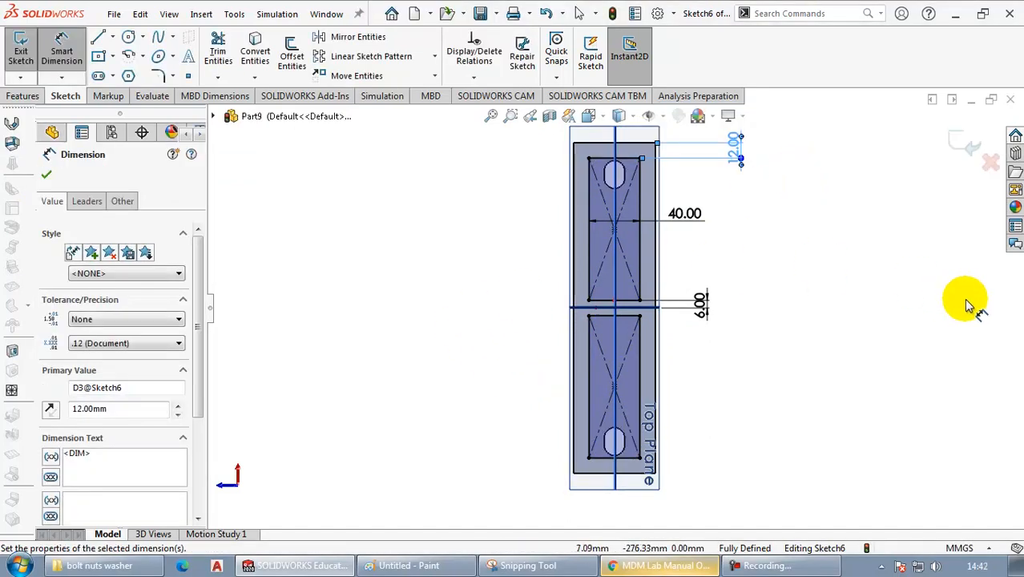
Check the recess depth in the reference drawing and cut both rectangles into the underside with a 2 mm blind Extruded Cut
{"action": "middle_click_drag", "start_coordinate": [727, 215], "coordinate": [686, 315]}
{"action": "left_click", "coordinate": [19, 96]}
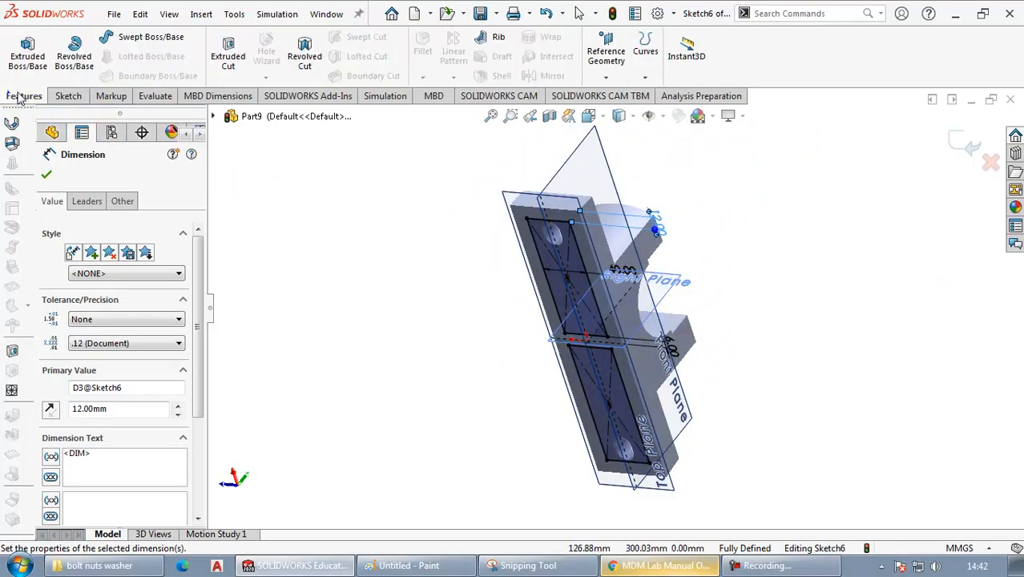
{"action": "key", "text": "alt+Tab"}
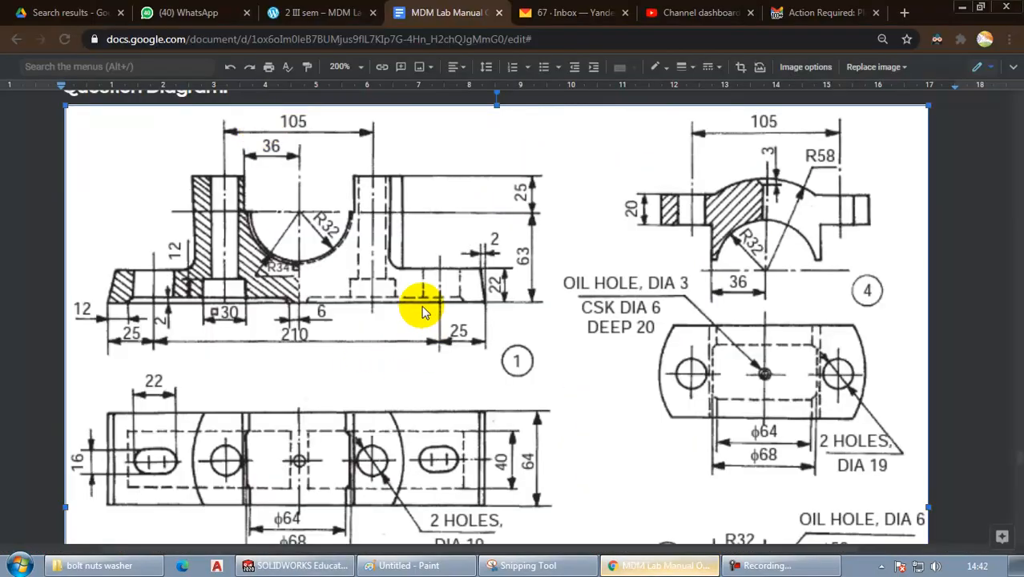
{"action": "key", "text": "alt+Tab"}
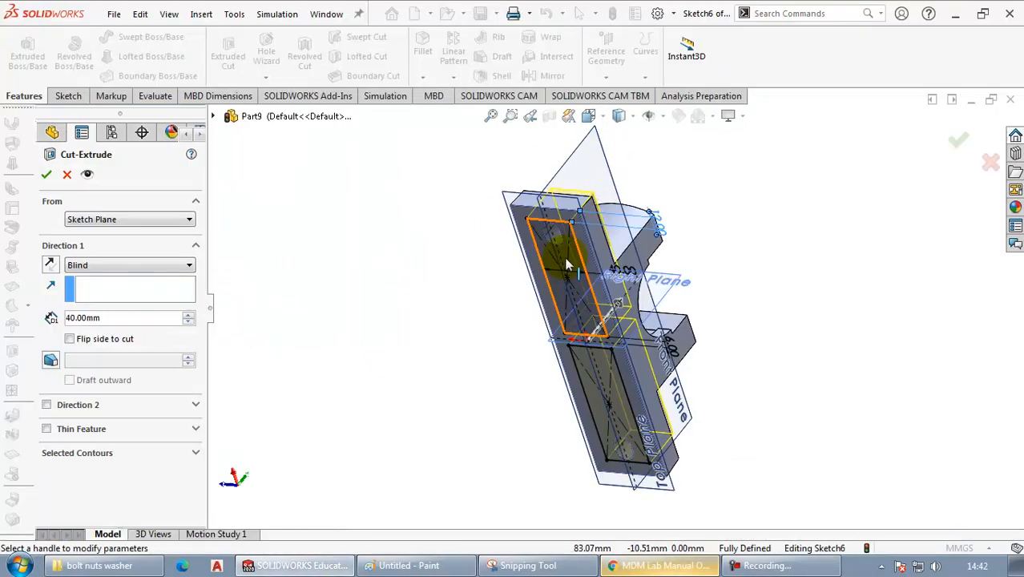
{"action": "left_click", "coordinate": [101, 318]}
{"action": "type", "text": "2"}
{"action": "key", "text": "Return"}
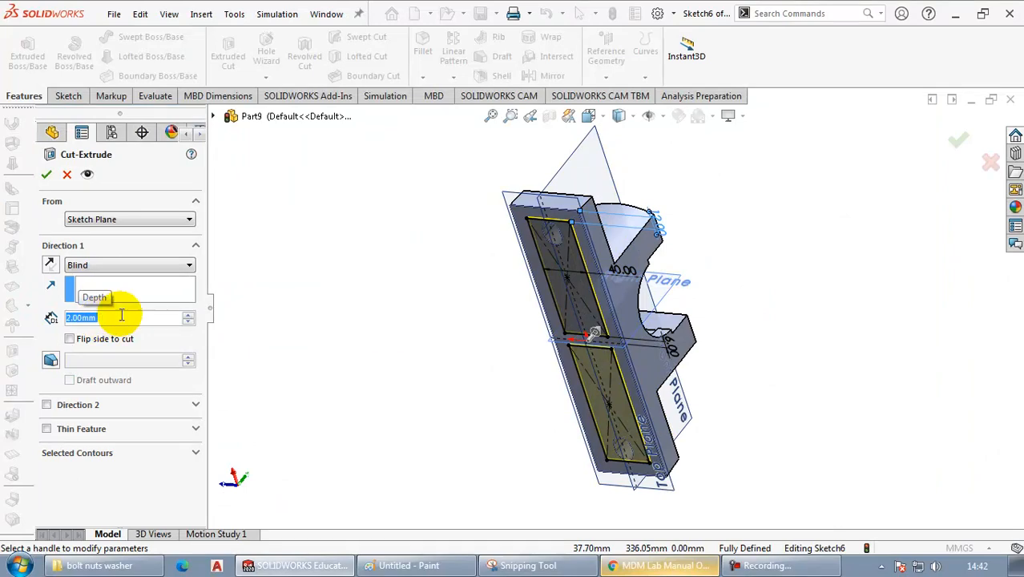
{"action": "left_click", "coordinate": [955, 143]}
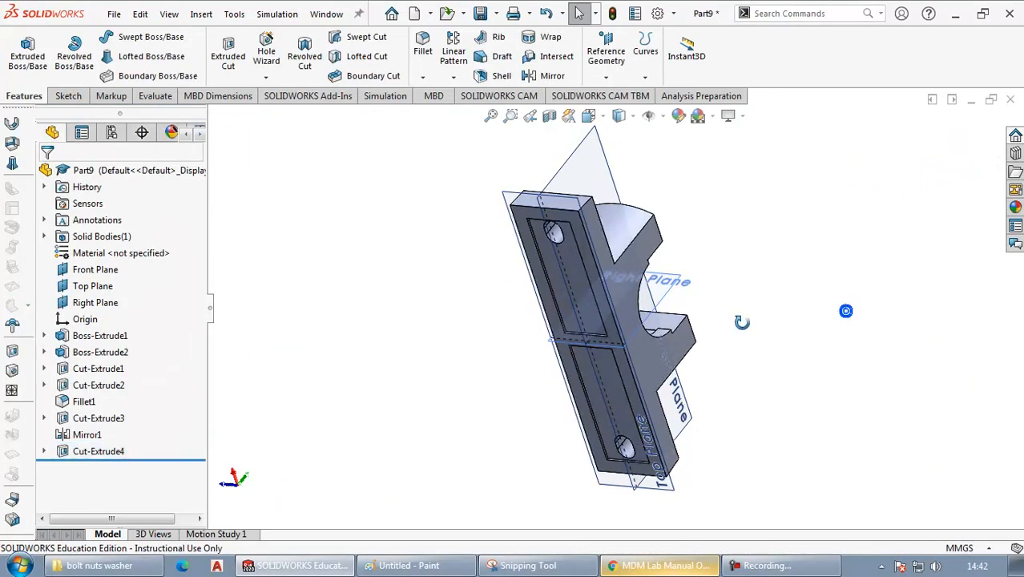
Check the square recess in the reference drawing and start a sketch on the floor of one rectangular underside recess
{"action": "middle_click_drag", "start_coordinate": [742, 321], "coordinate": [690, 509]}
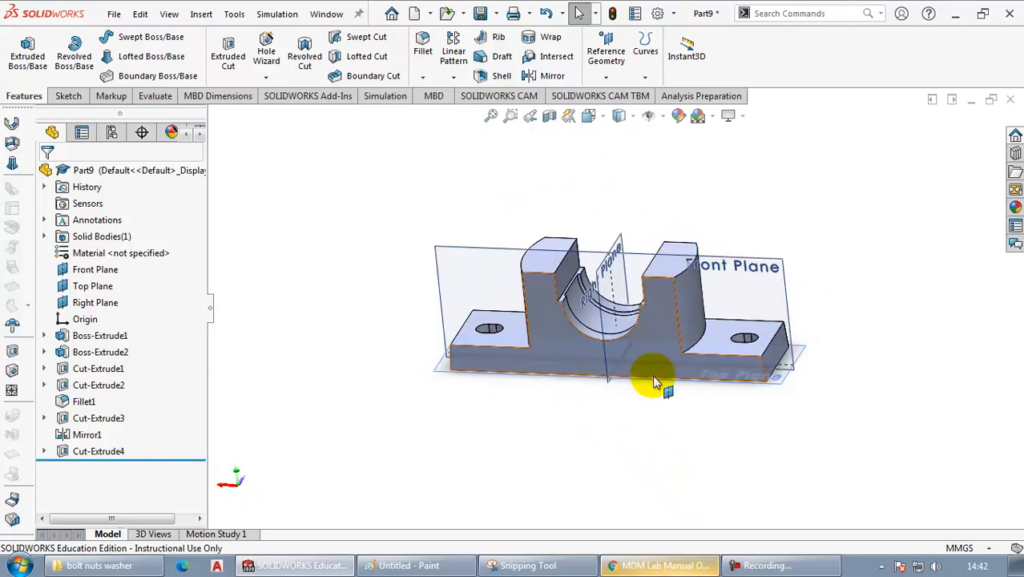
{"action": "mouse_move", "coordinate": [656, 381]}
{"action": "middle_mouse_down"}
{"action": "mouse_move", "coordinate": [637, 281]}
{"action": "mouse_move", "coordinate": [633, 402]}
{"action": "mouse_move", "coordinate": [675, 375]}
{"action": "middle_mouse_up"}
{"action": "key", "text": "alt+Tab"}
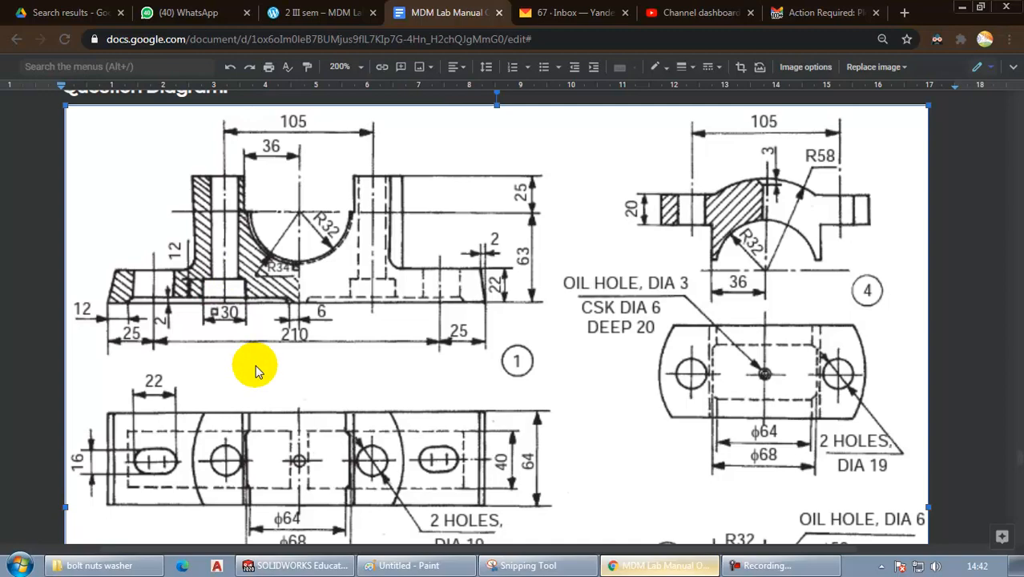
{"action": "key", "text": "alt+Tab"}
{"action": "mouse_move", "coordinate": [308, 321]}
{"action": "middle_mouse_down"}
{"action": "mouse_move", "coordinate": [547, 343]}
{"action": "mouse_move", "coordinate": [578, 275]}
{"action": "mouse_move", "coordinate": [577, 96]}
{"action": "mouse_move", "coordinate": [540, 318]}
{"action": "middle_mouse_up"}
{"action": "left_click", "coordinate": [541, 318]}
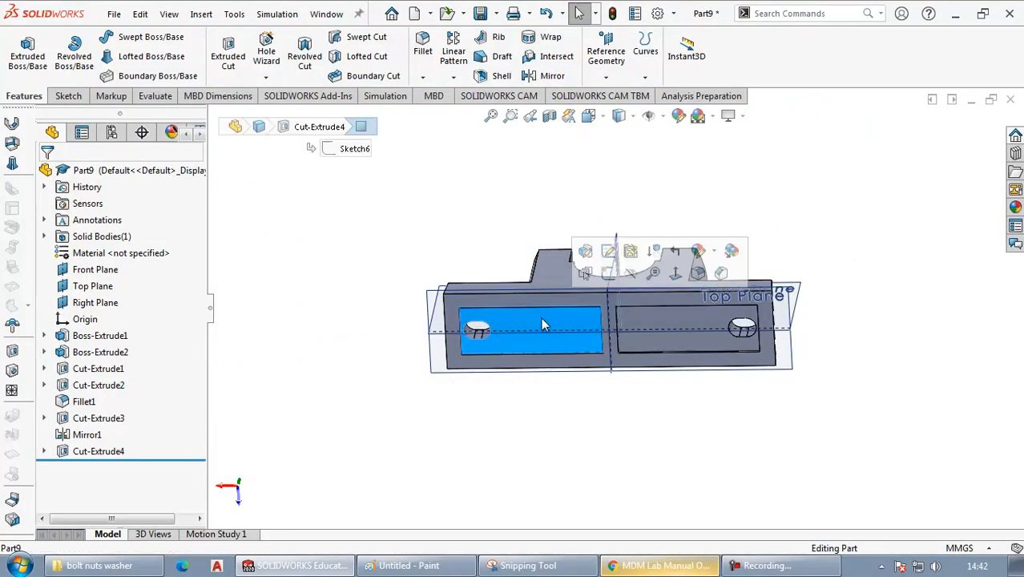
{"action": "left_click", "coordinate": [68, 96]}
{"action": "left_click", "coordinate": [25, 60]}
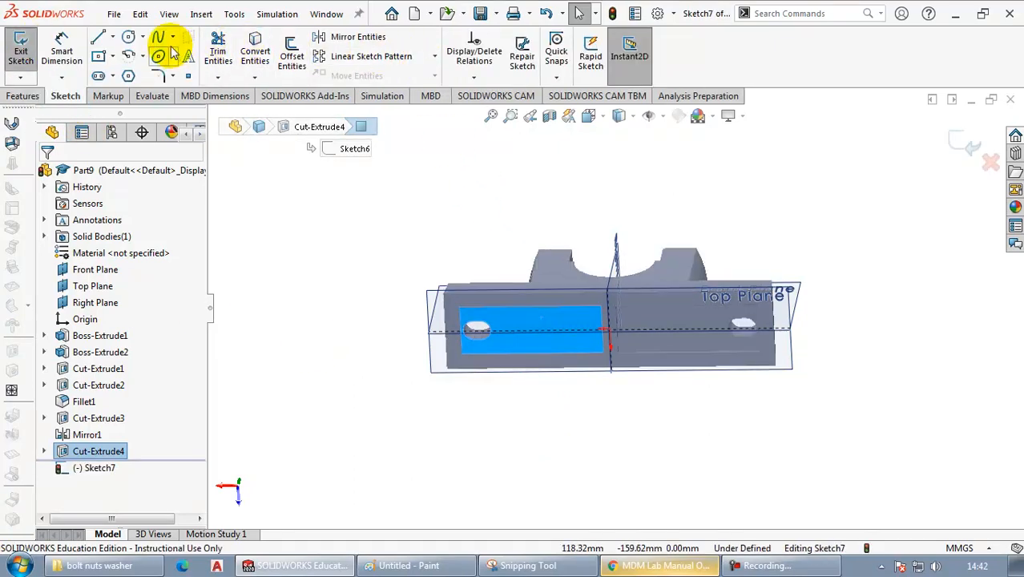
Draw a center rectangle about 27 mm square on the recess's lengthwise centerline, about 47 mm from the Right Plane
{"action": "left_click", "coordinate": [98, 55]}
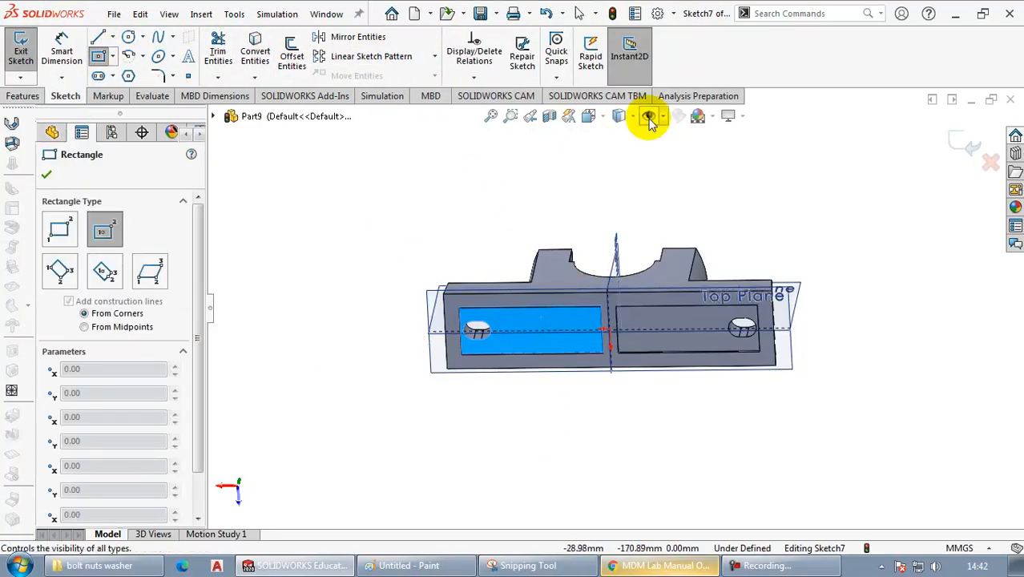
{"action": "left_click", "coordinate": [593, 118]}
{"action": "left_click", "coordinate": [506, 442]}
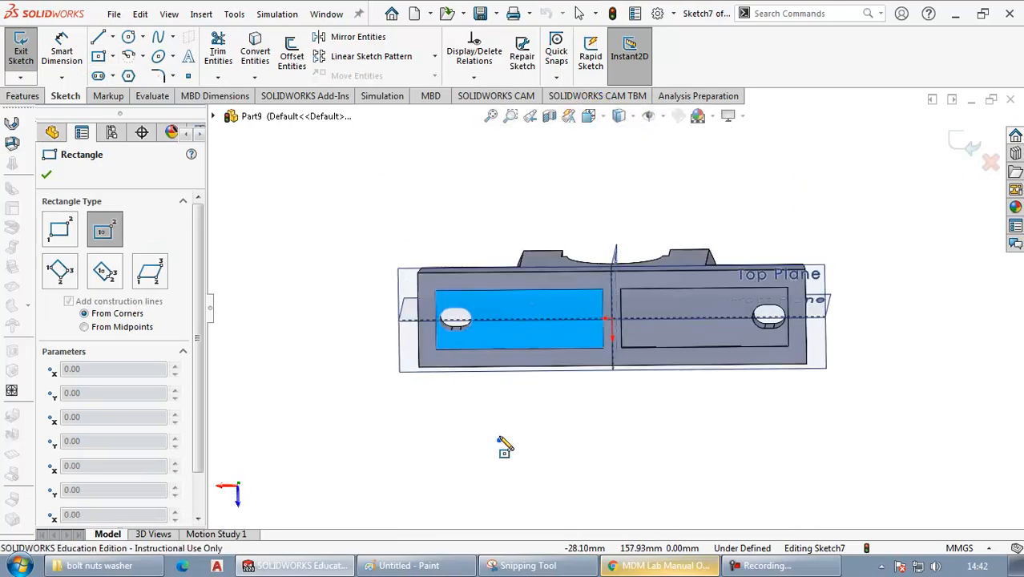
{"action": "left_click", "coordinate": [536, 307]}
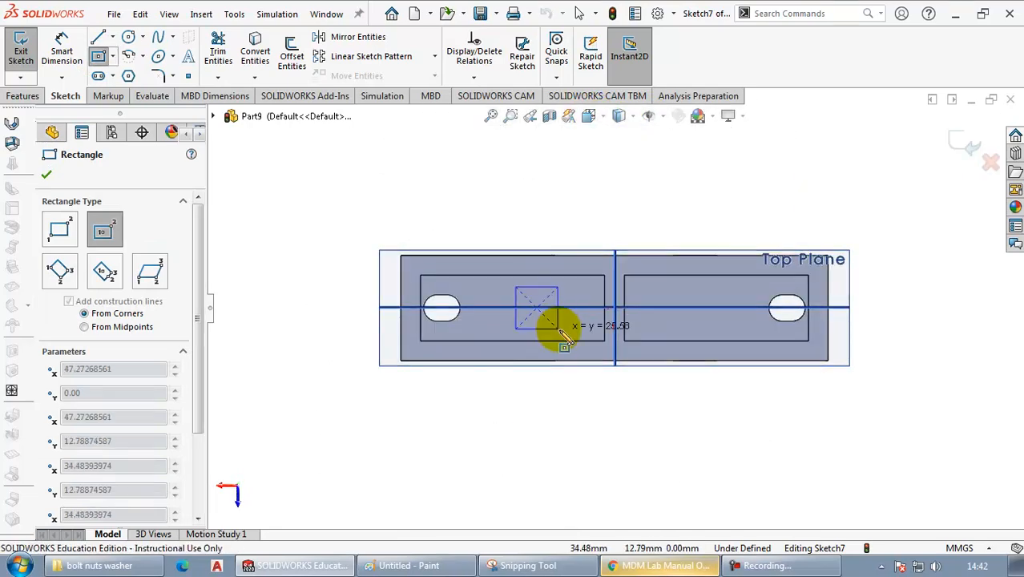
{"action": "left_click", "coordinate": [559, 328]}
{"action": "key", "text": "Escape"}
Apply an Equal relation to two adjacent sides of the center rectangle
{"action": "left_click", "coordinate": [548, 288]}
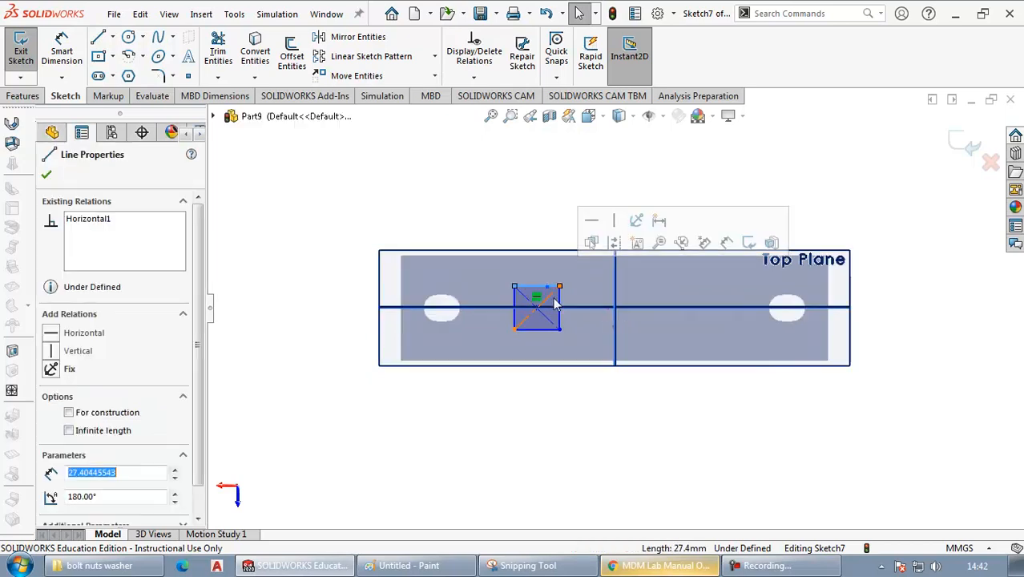
{"action": "left_click", "coordinate": [560, 301], "text": "ctrl"}
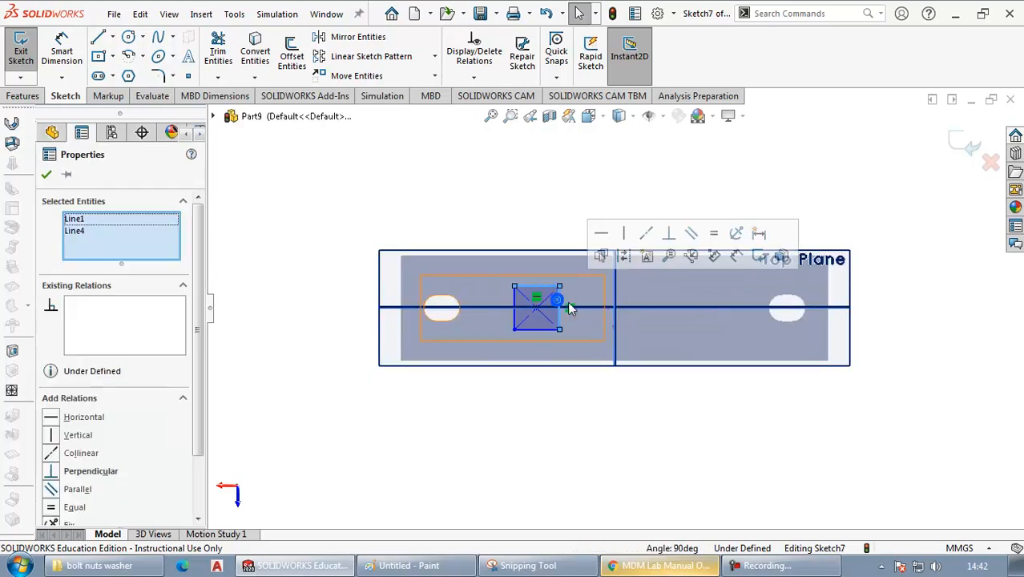
{"action": "left_click", "coordinate": [53, 510]}
{"action": "left_click", "coordinate": [418, 442]}
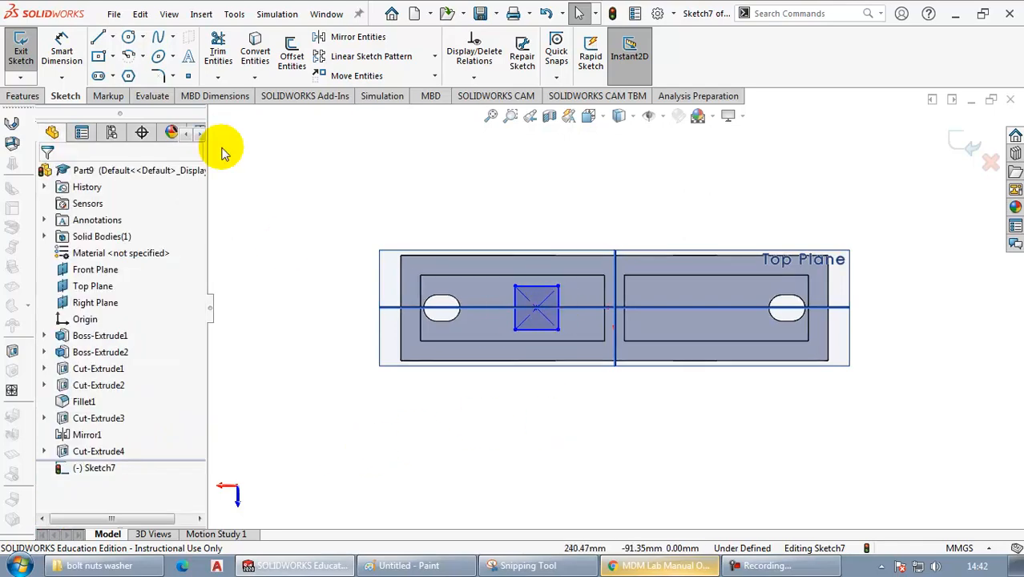
Dimension the square's side length as 28 mm
{"action": "left_click", "coordinate": [62, 51]}
{"action": "left_click", "coordinate": [535, 286]}
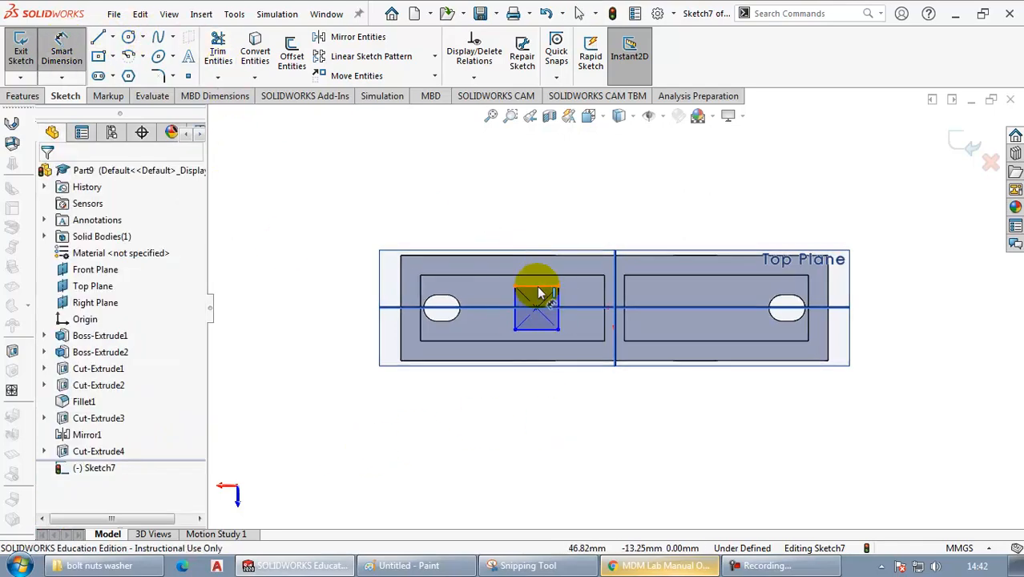
{"action": "left_click", "coordinate": [541, 217]}
{"action": "type", "text": "28"}
{"action": "key", "text": "Return"}
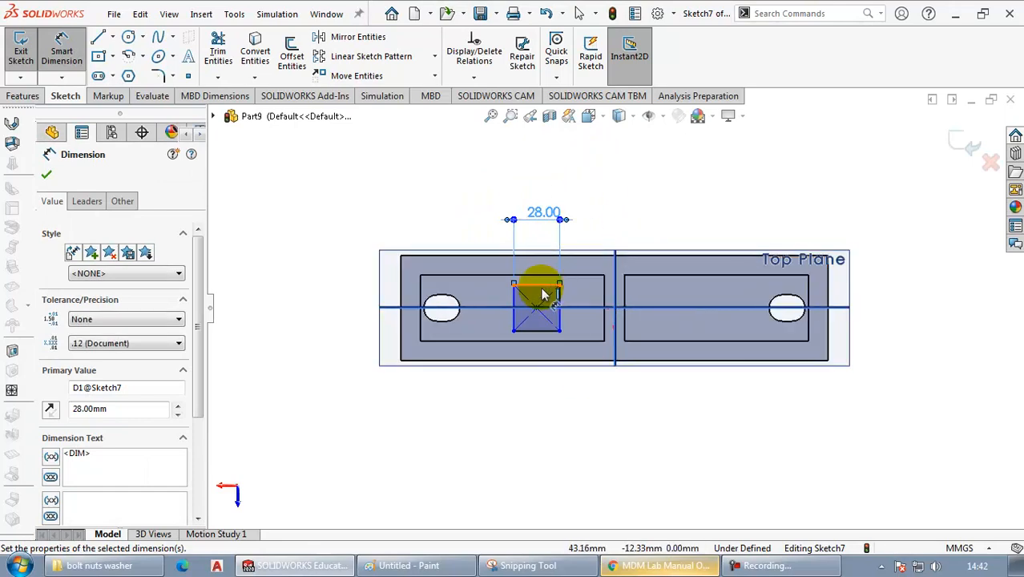
{"action": "key", "text": "Escape"}
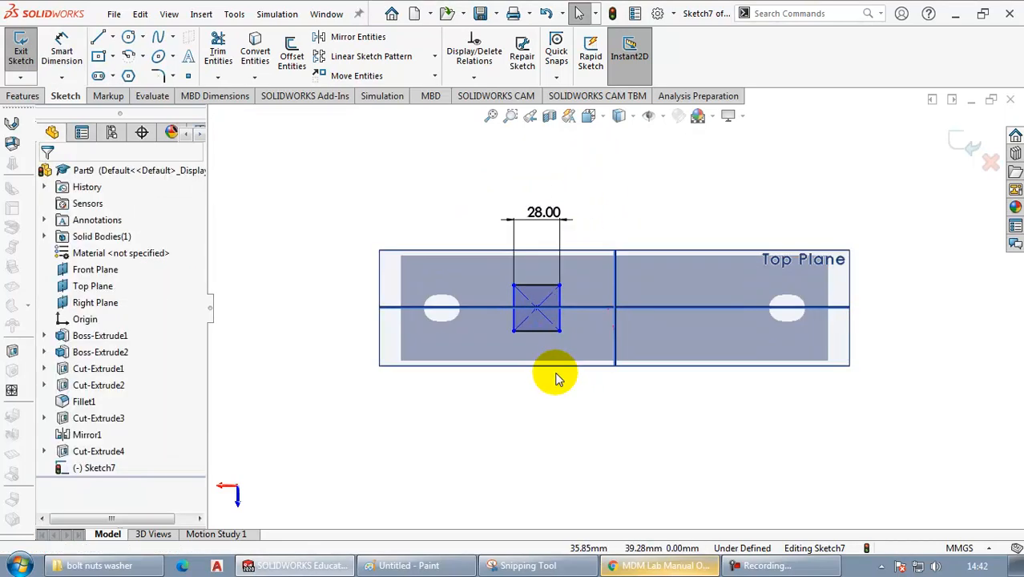
Mirror the whole square, including its construction lines and center point, about the Right Plane with Mirror Entities
{"action": "left_click_drag", "start_coordinate": [504, 382], "coordinate": [585, 293]}
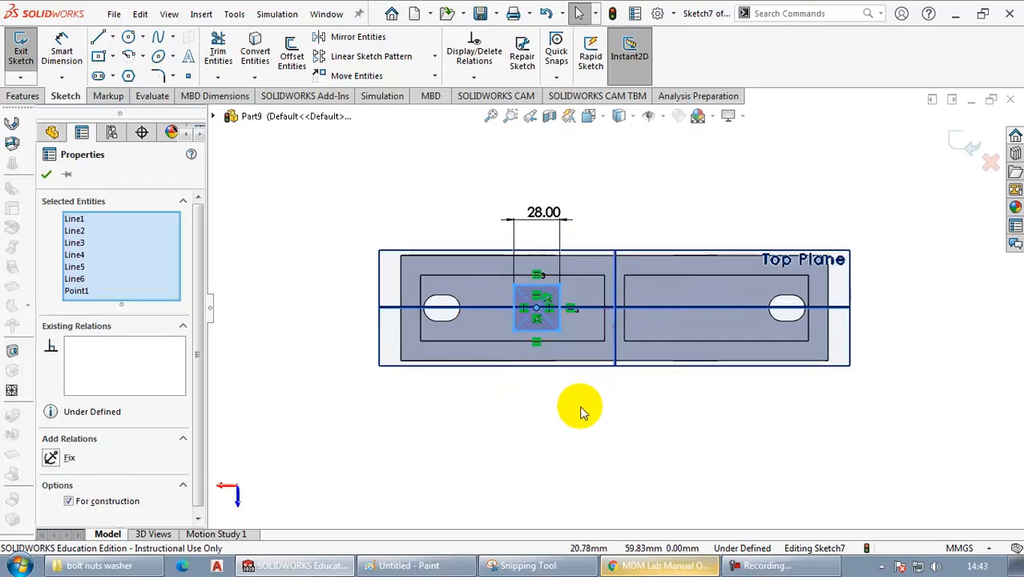
{"action": "left_click", "coordinate": [343, 41]}
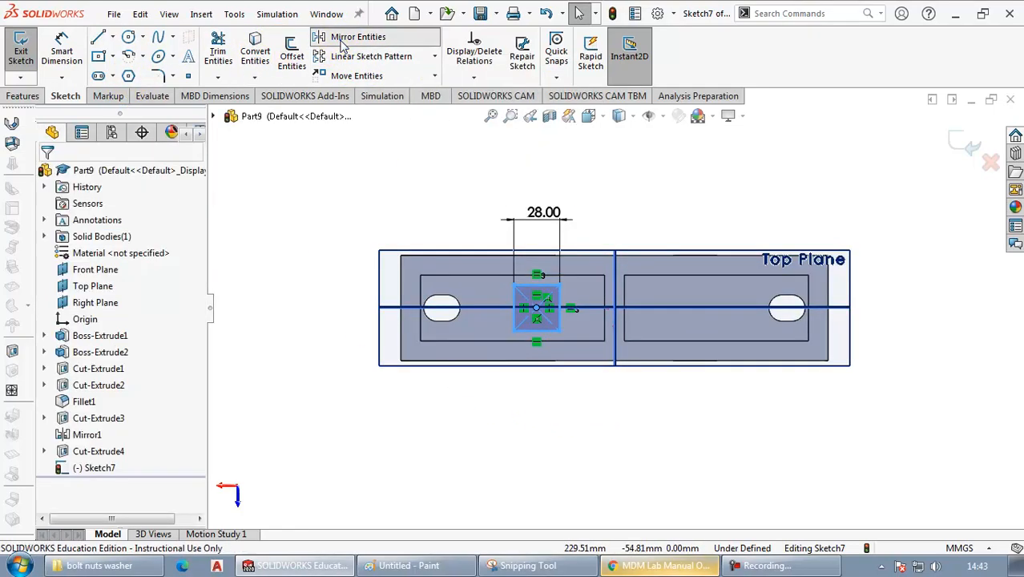
{"action": "left_click", "coordinate": [116, 425]}
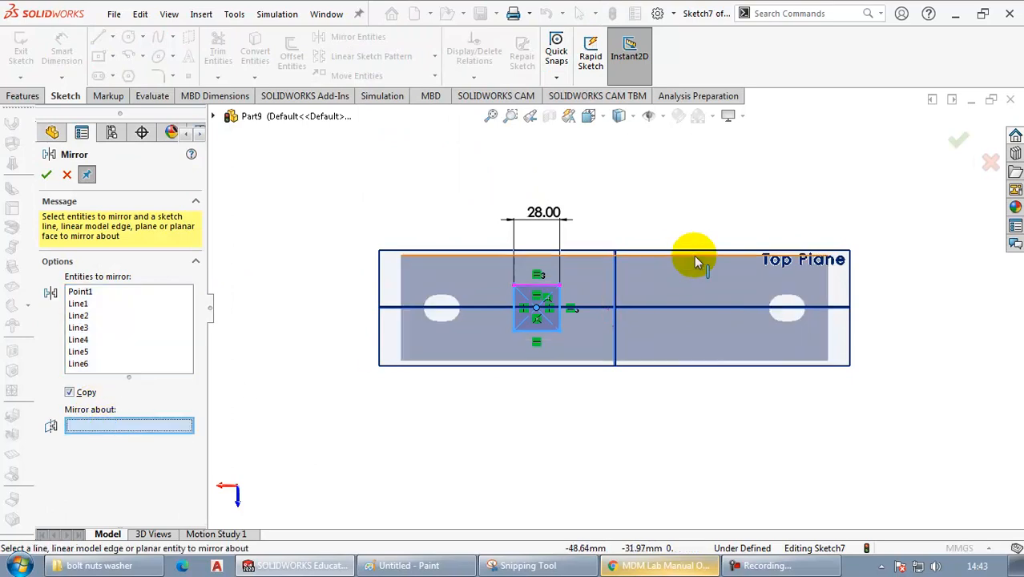
{"action": "left_click", "coordinate": [616, 273]}
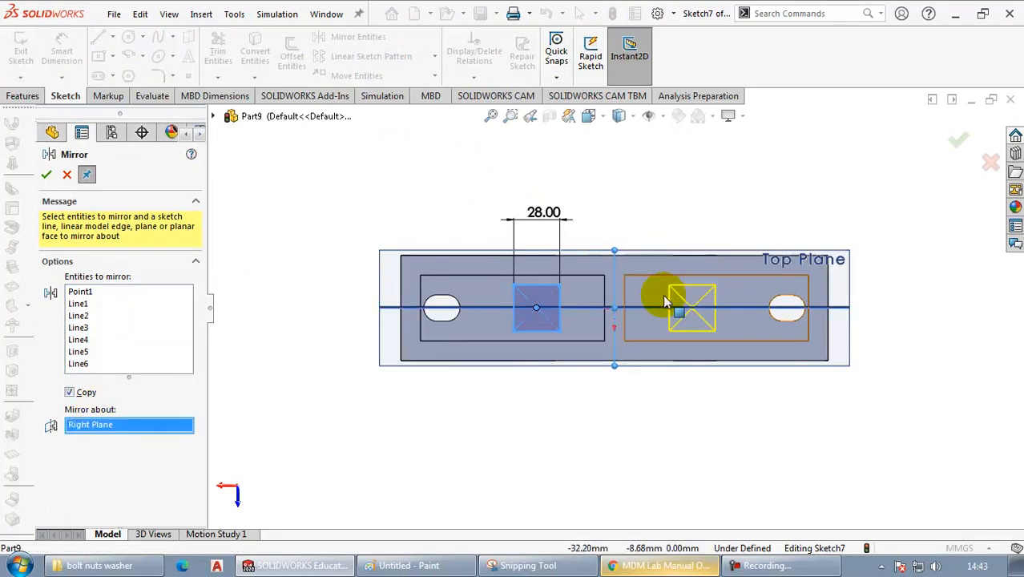
{"action": "left_click", "coordinate": [955, 141]}
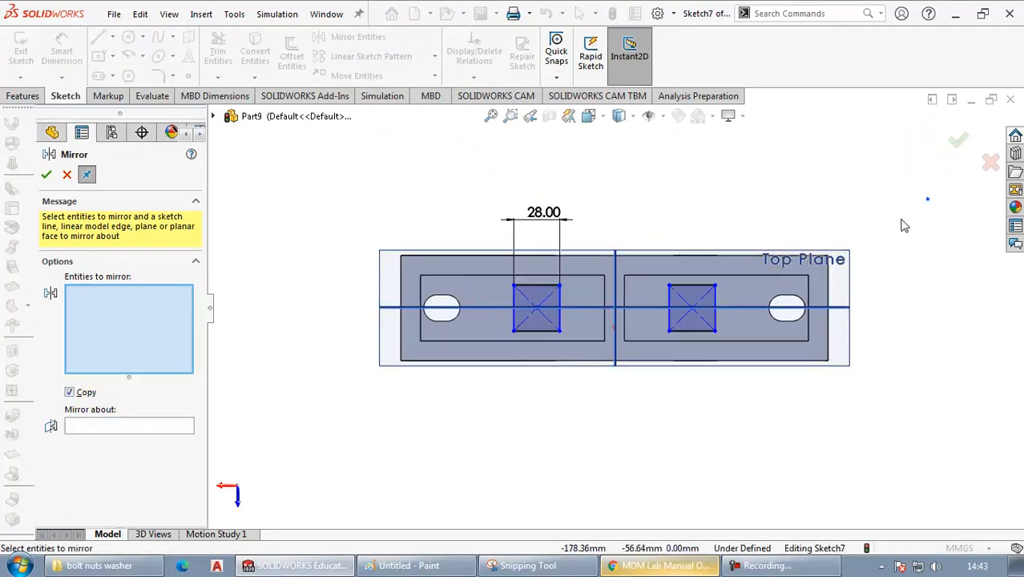
Check the reference drawing and dimension the distance between the two squares' center points as 105 mm
{"action": "key", "text": "alt+Tab"}
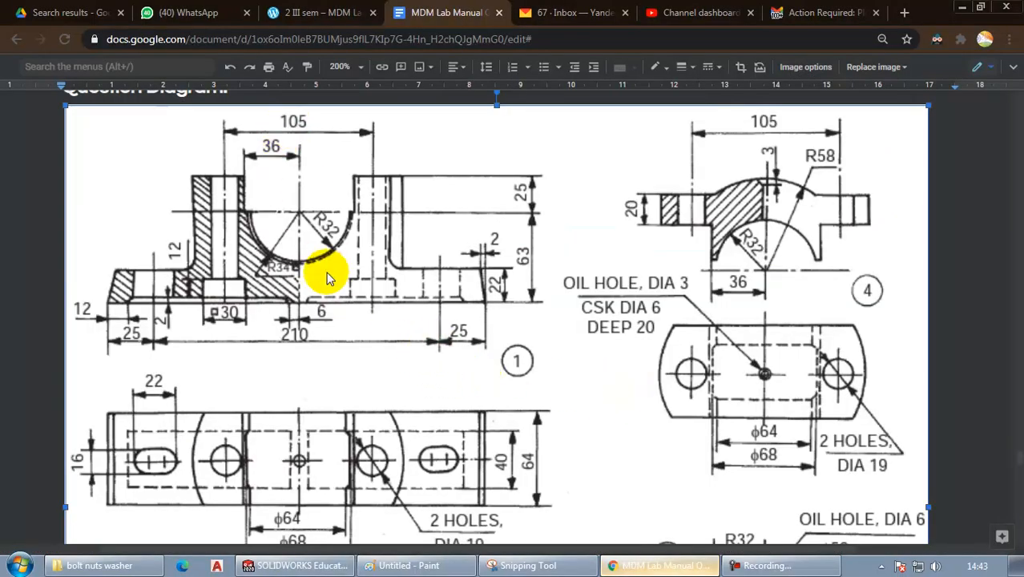
{"action": "key", "text": "alt+Tab"}
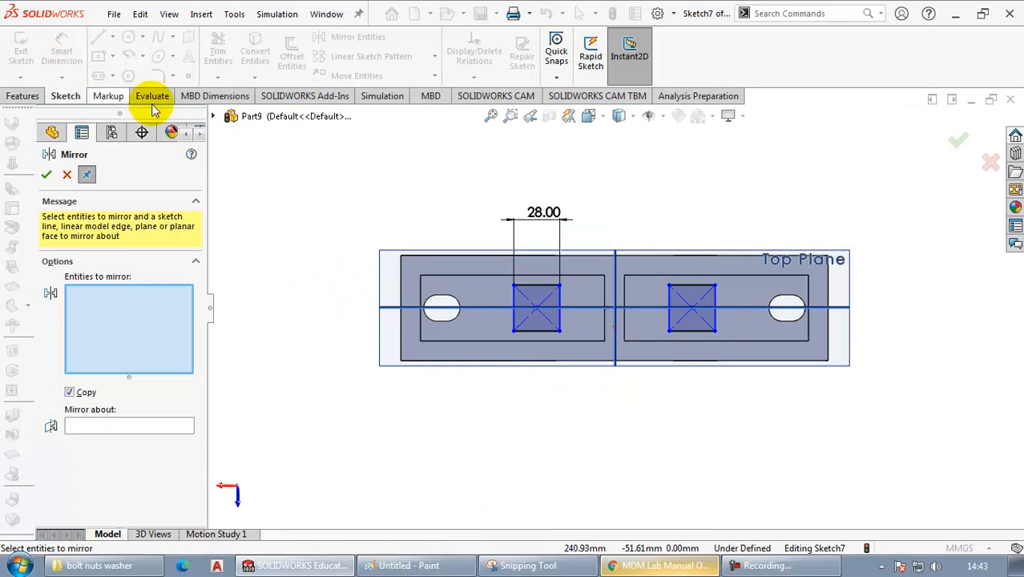
{"action": "key", "text": "Escape"}
{"action": "left_click", "coordinate": [62, 51]}
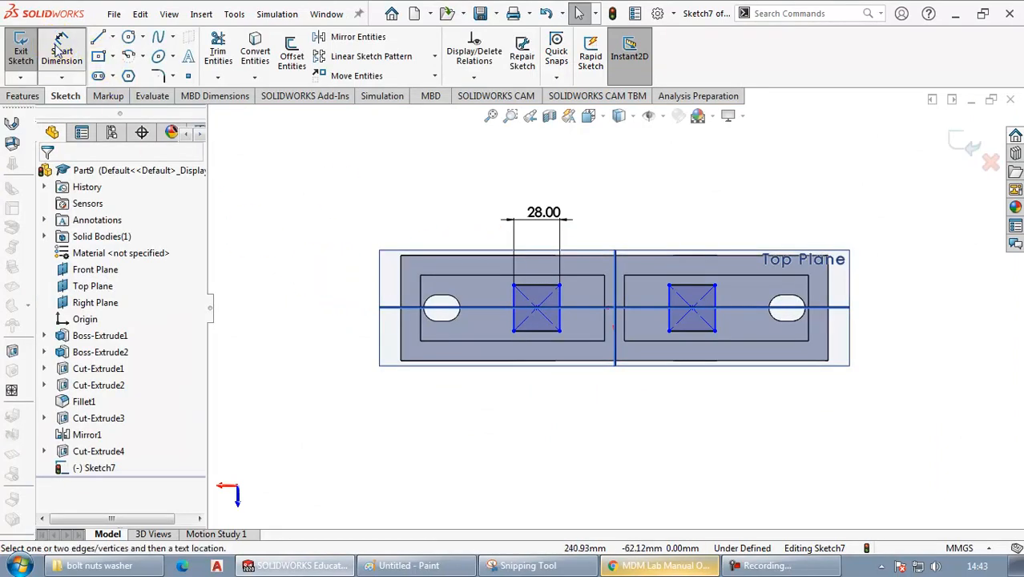
{"action": "left_click", "coordinate": [536, 309]}
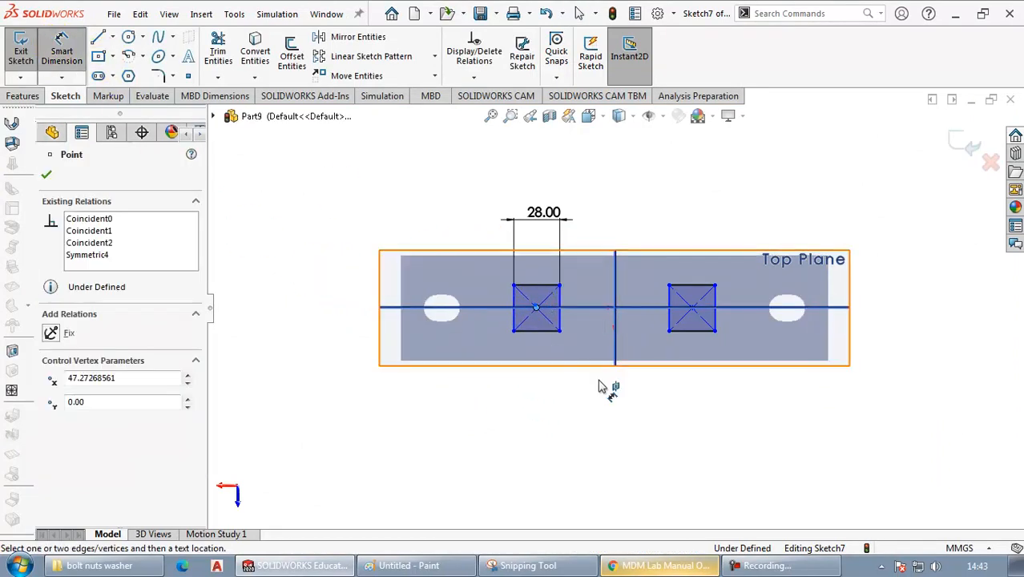
{"action": "left_click", "coordinate": [691, 309]}
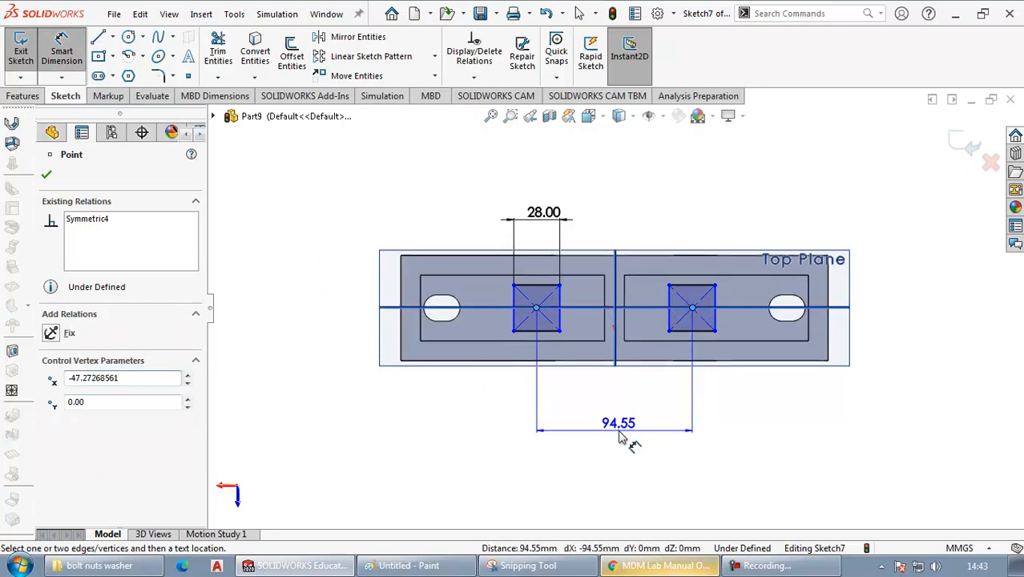
{"action": "left_click", "coordinate": [615, 433]}
{"action": "type", "text": "105"}
{"action": "key", "text": "Return"}
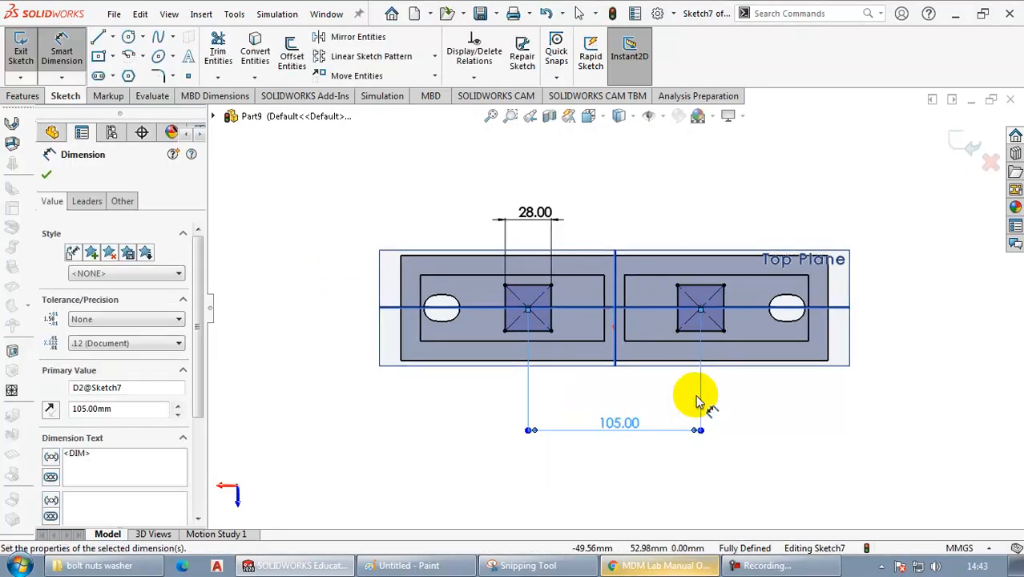
{"action": "left_click", "coordinate": [789, 391]}
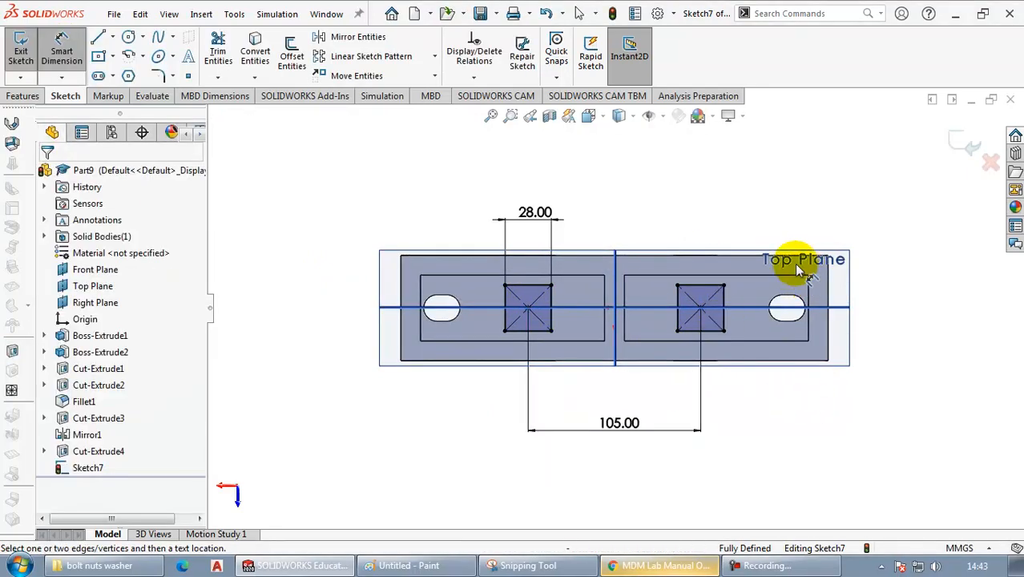
Cut the two squares into the underside with a blind Extruded Cut 12 mm deep, following the reference drawing
{"action": "middle_click_drag", "start_coordinate": [685, 164], "coordinate": [681, 256]}
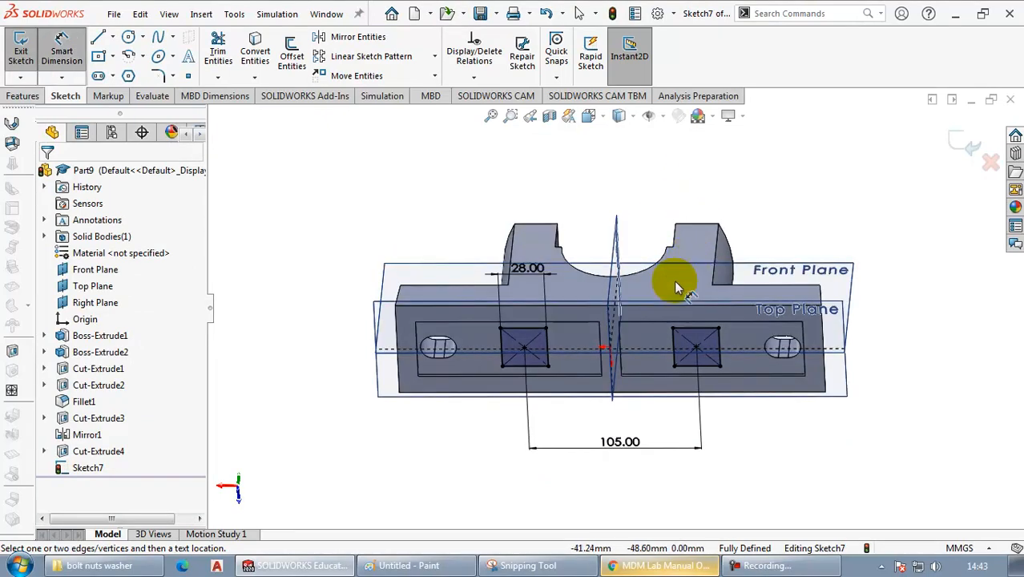
{"action": "left_click", "coordinate": [11, 96]}
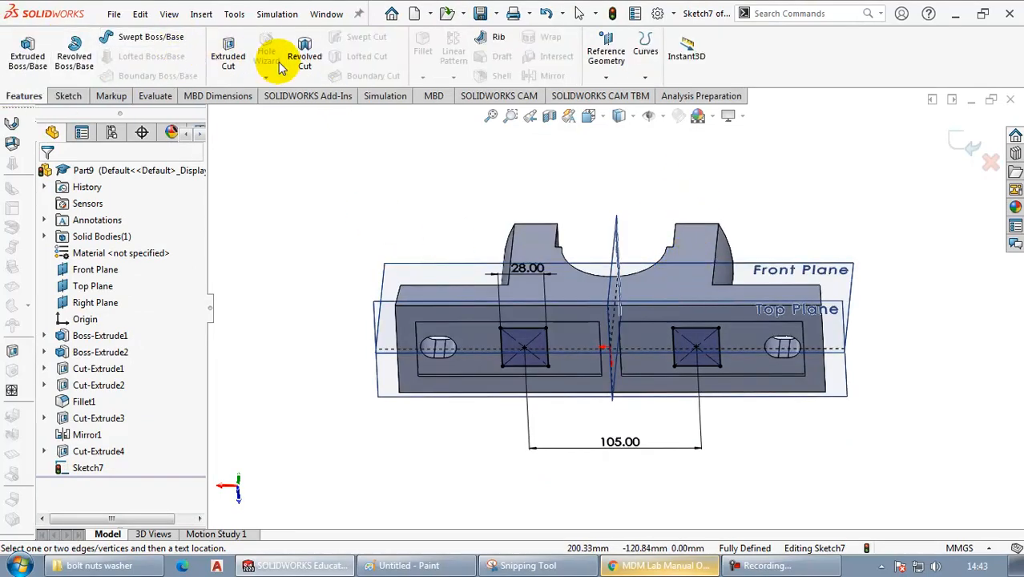
{"action": "key", "text": "alt+Tab"}
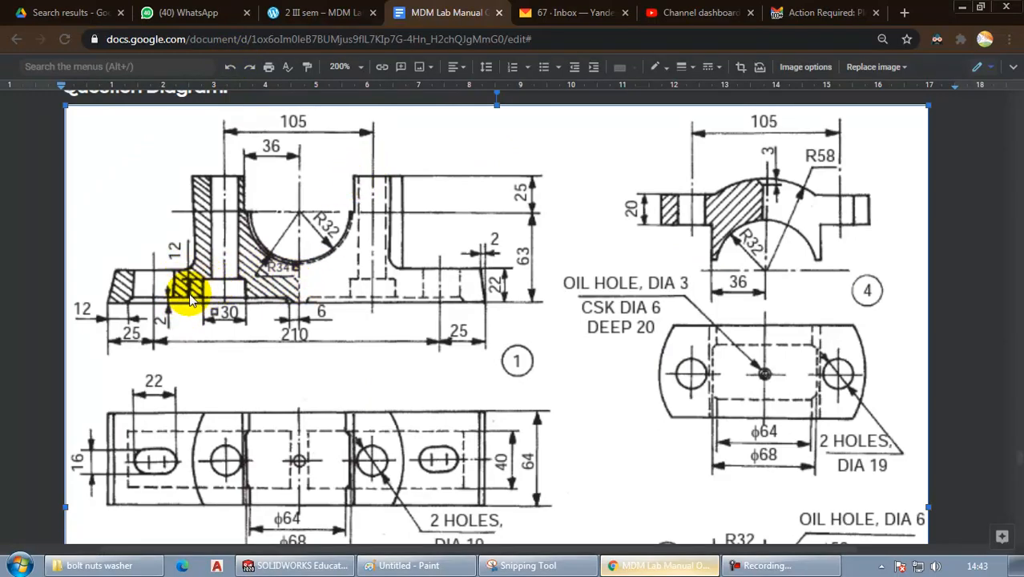
{"action": "key", "text": "alt+Tab"}
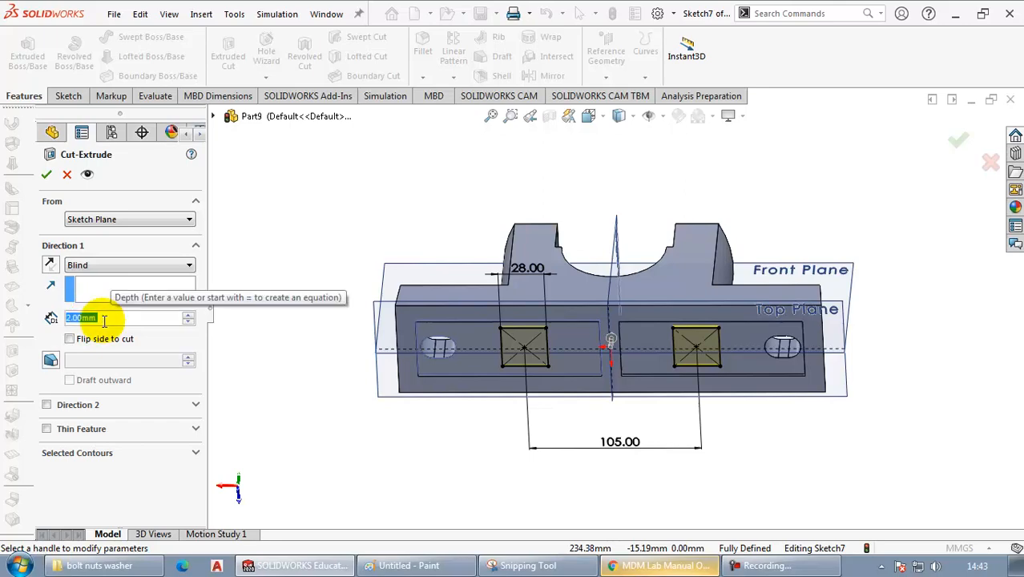
{"action": "type", "text": "12"}
{"action": "key", "text": "Return"}
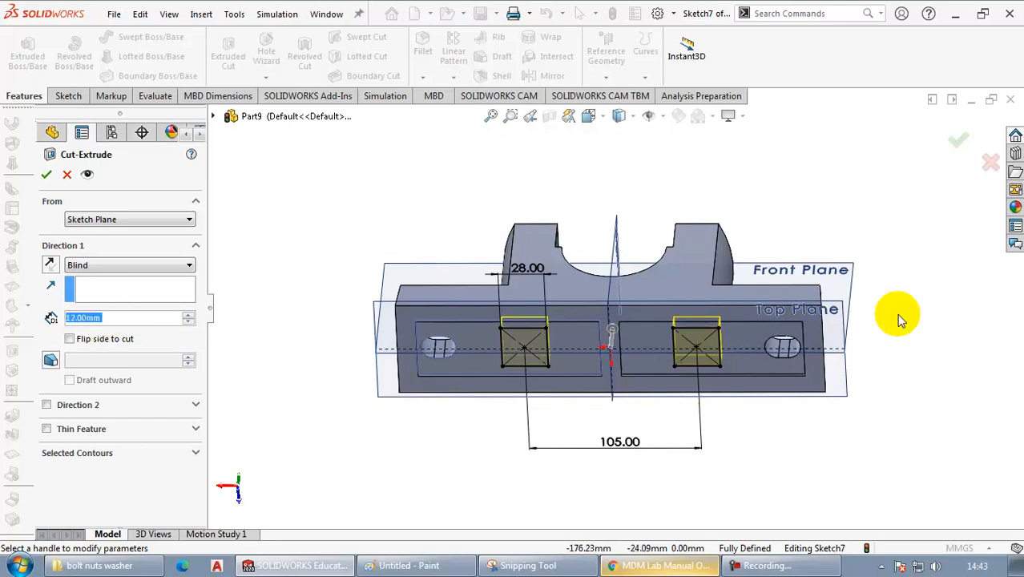
{"action": "left_click", "coordinate": [958, 140]}
Sketch a circle about 16 mm in diameter on the raised body's top face, on the lengthwise centerline about 54 mm from the Right Plane
{"action": "middle_click_drag", "start_coordinate": [939, 313], "coordinate": [857, 401]}
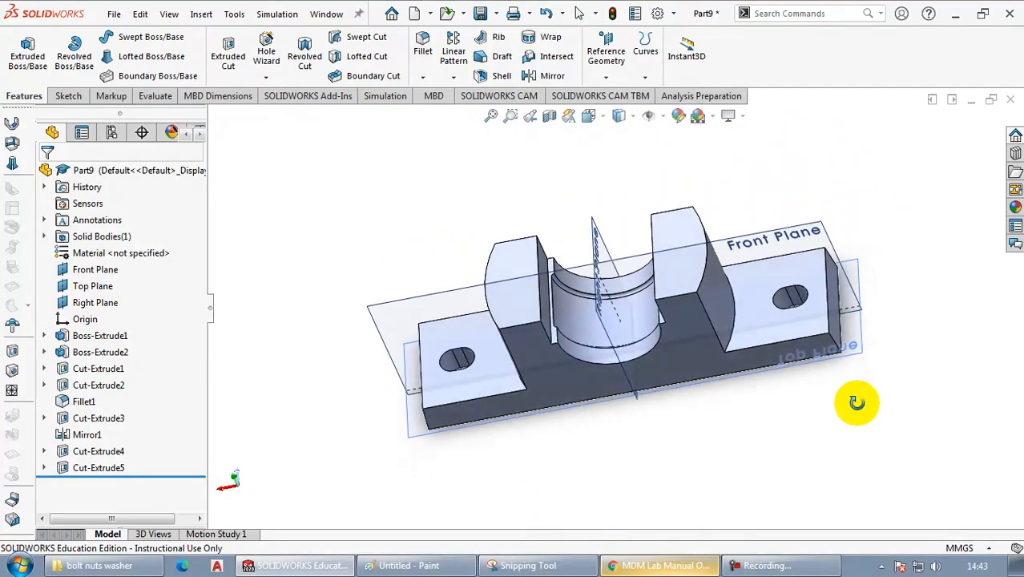
{"action": "left_click", "coordinate": [672, 240]}
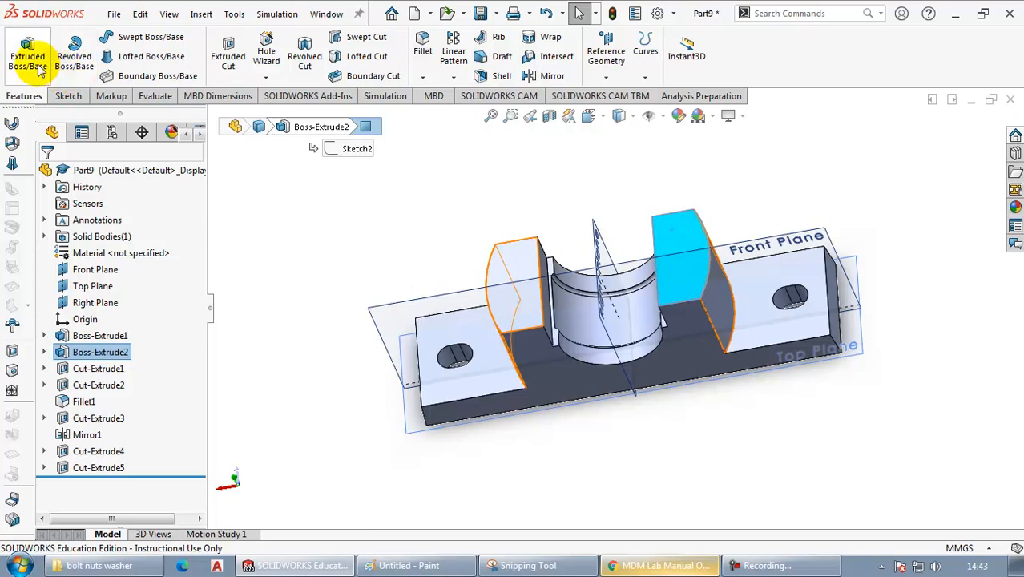
{"action": "left_click", "coordinate": [67, 95]}
{"action": "left_click", "coordinate": [21, 52]}
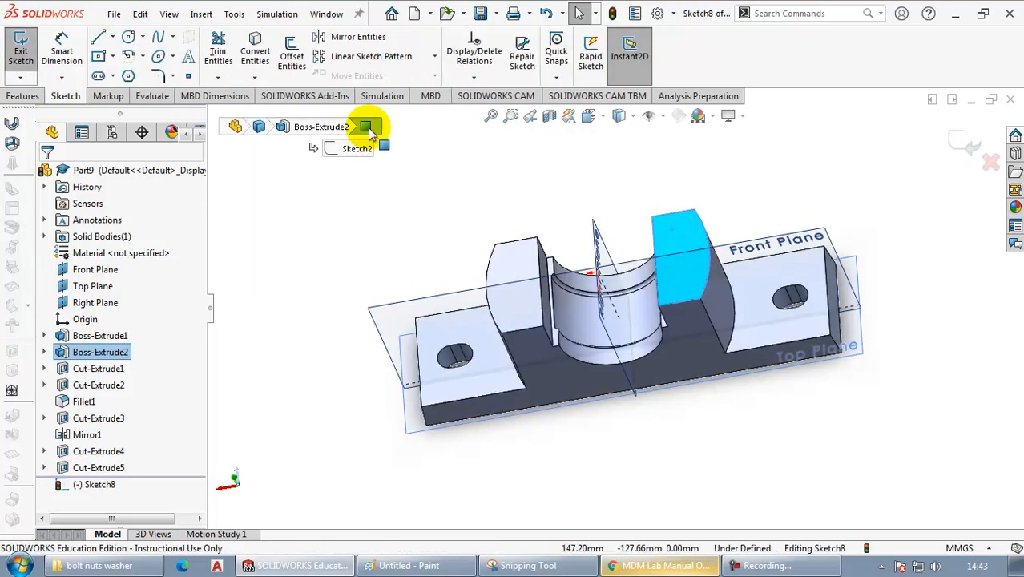
{"action": "left_click", "coordinate": [128, 39]}
{"action": "left_click", "coordinate": [590, 116]}
{"action": "left_click", "coordinate": [464, 300]}
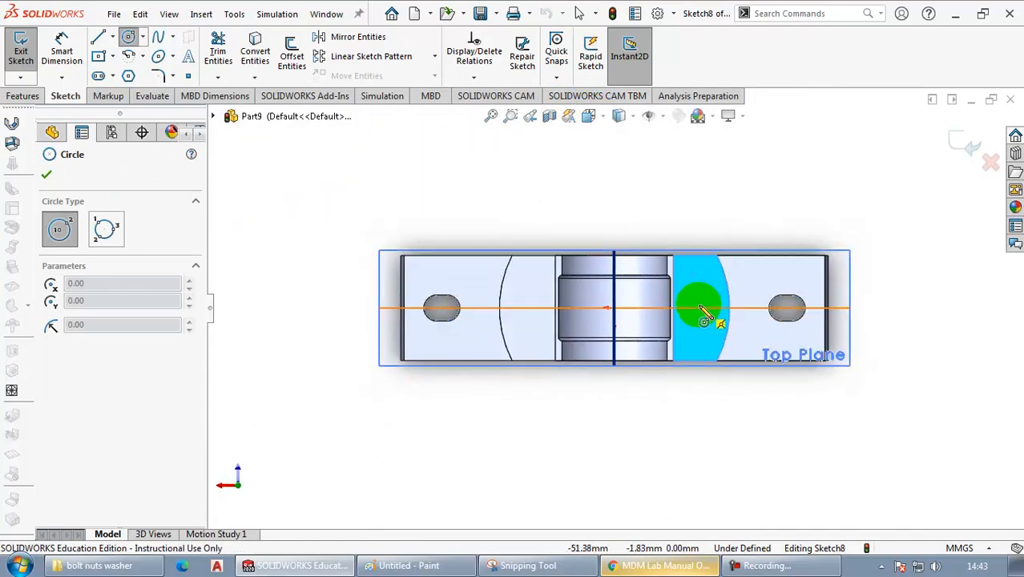
{"action": "left_click", "coordinate": [702, 309]}
{"action": "left_click", "coordinate": [705, 322]}
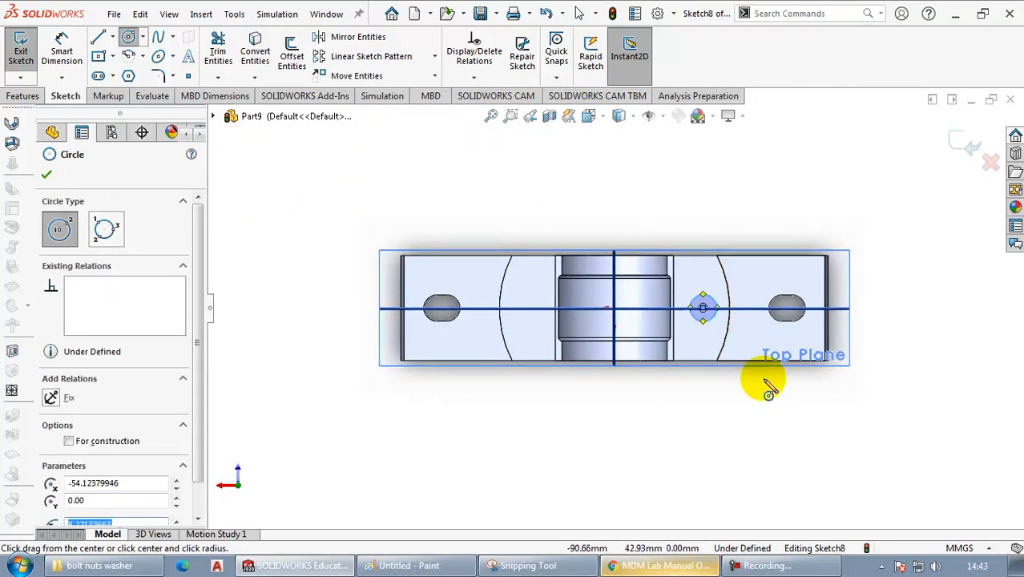
{"action": "key", "text": "Escape"}
Mirror the circle about the Right Plane with Mirror Entities
{"action": "left_click", "coordinate": [708, 298]}
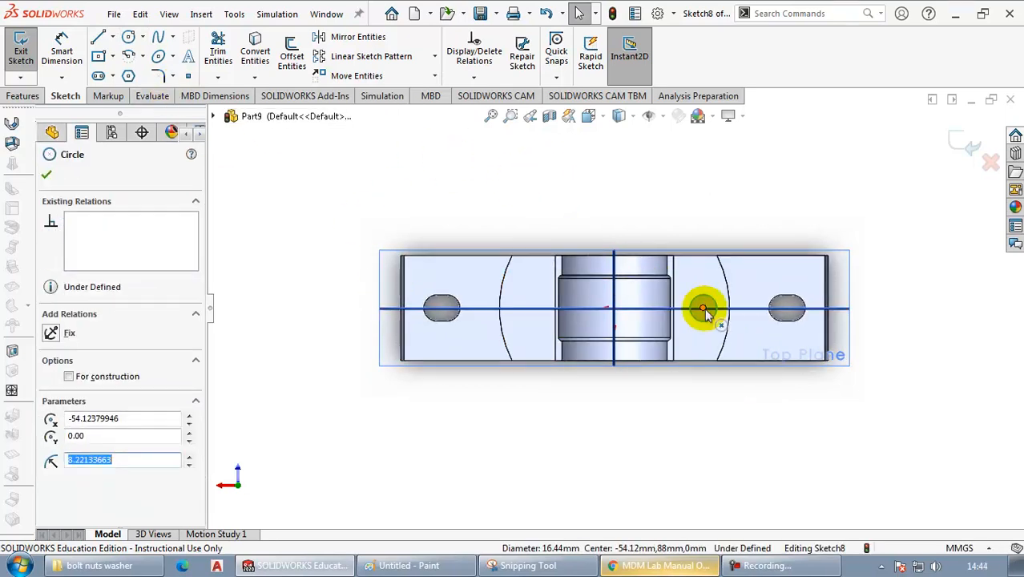
{"action": "left_click", "coordinate": [335, 40]}
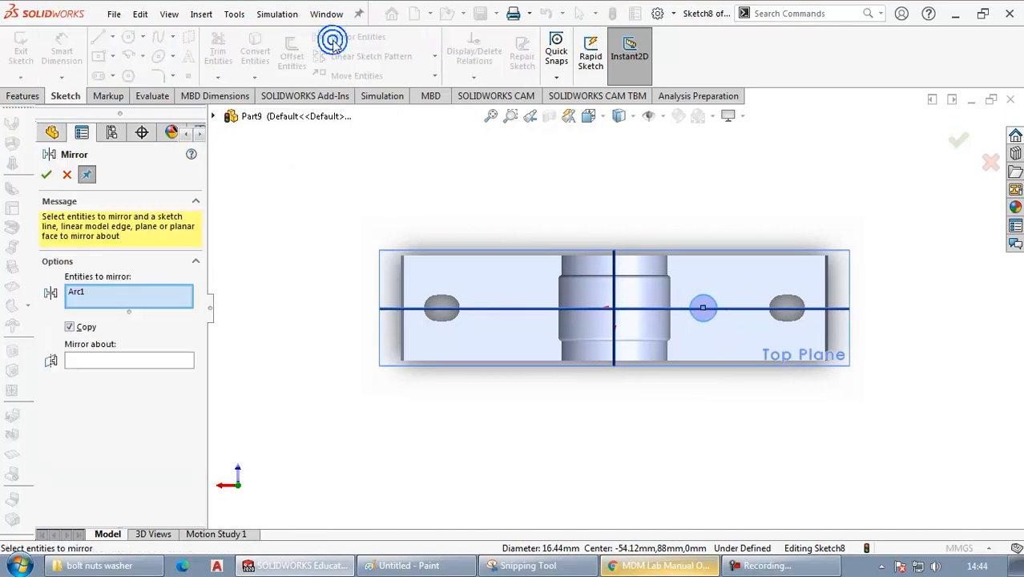
{"action": "left_click", "coordinate": [76, 293]}
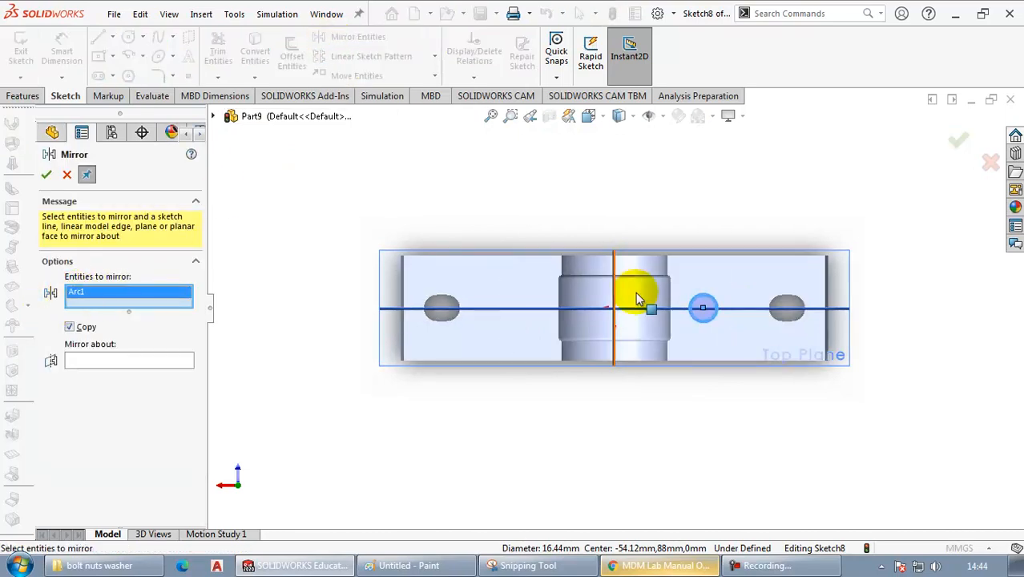
{"action": "left_click", "coordinate": [92, 363]}
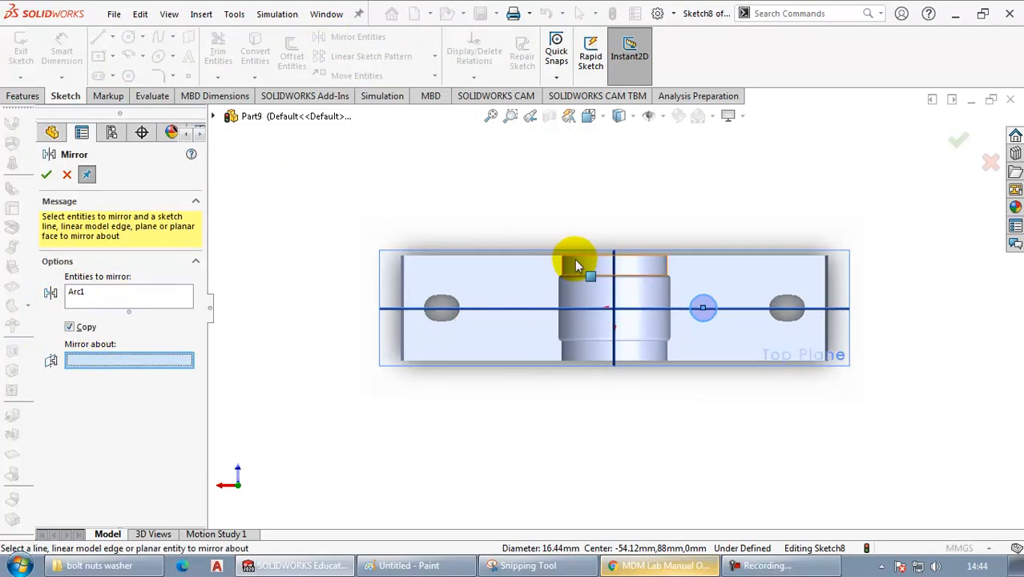
{"action": "left_click", "coordinate": [615, 295]}
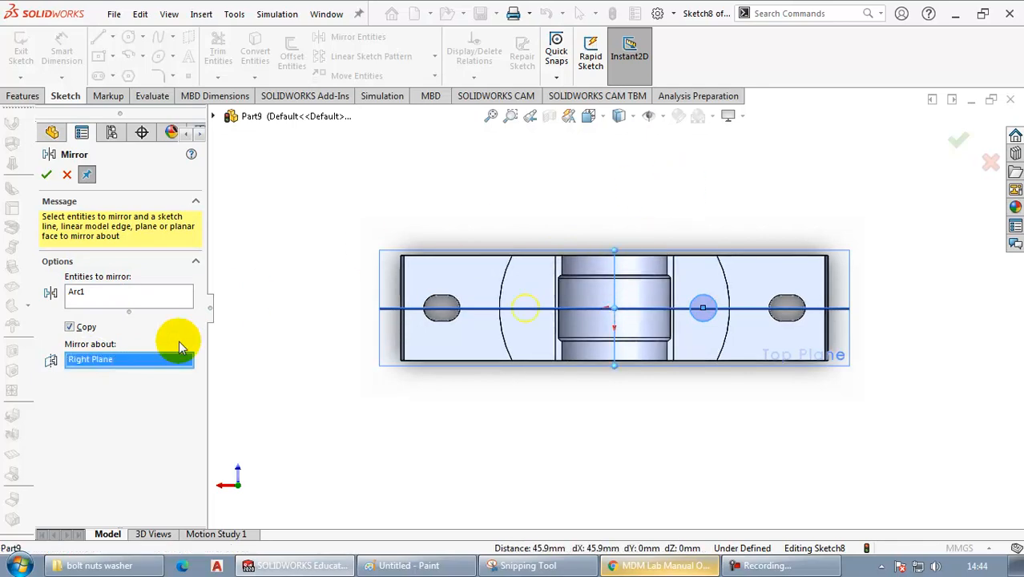
{"action": "left_click", "coordinate": [45, 176]}
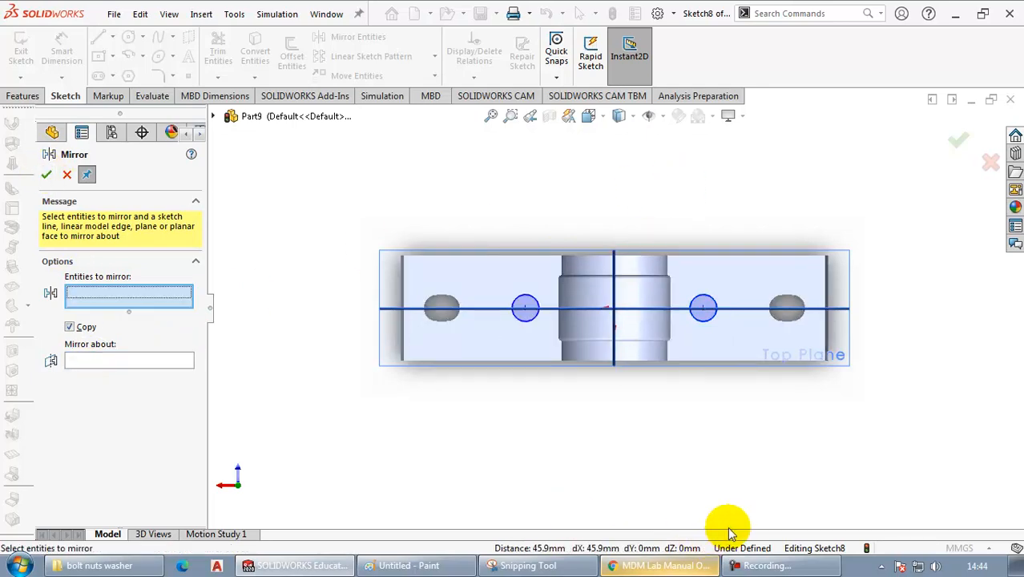
{"action": "middle_click_drag", "start_coordinate": [686, 393], "coordinate": [683, 327]}
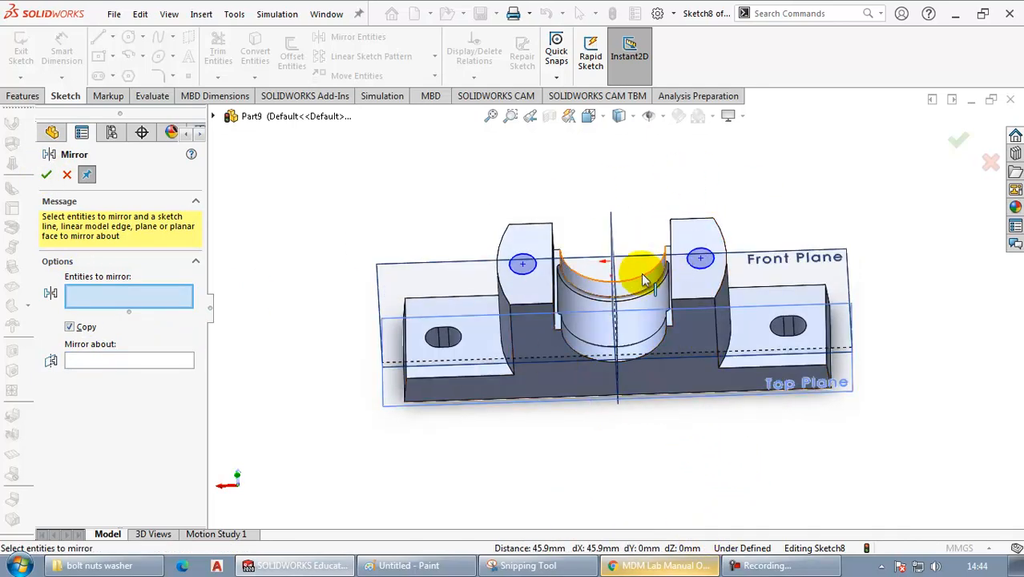
{"action": "key", "text": "Escape"}
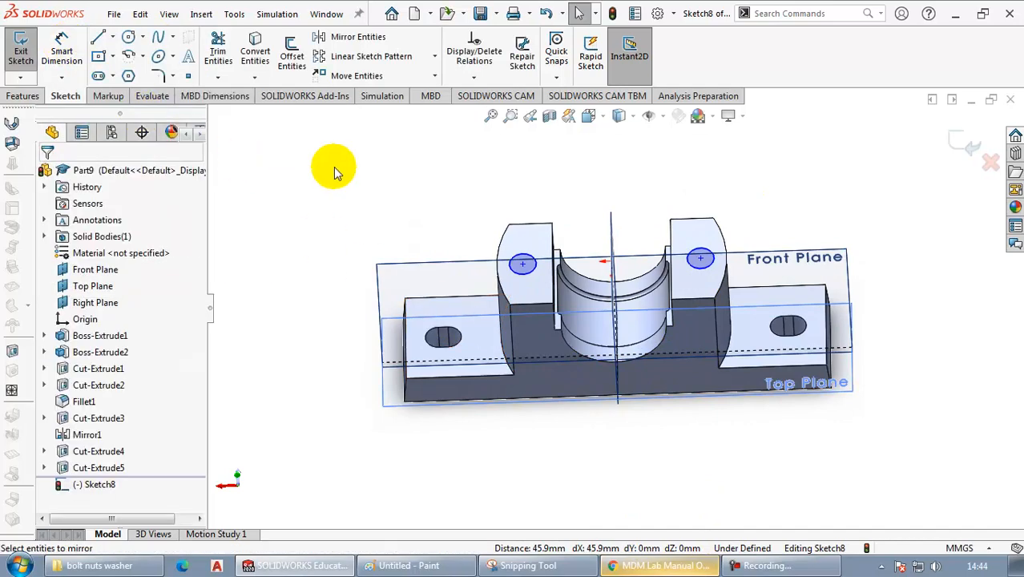
Dimension the distance between the two circle centers as 105 mm
{"action": "left_click", "coordinate": [523, 265]}
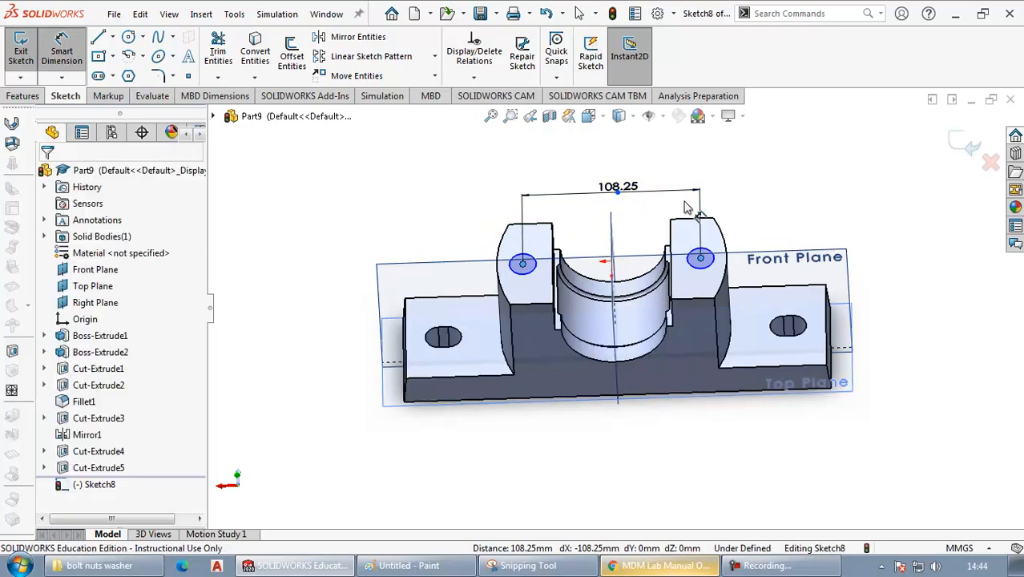
{"action": "left_click", "coordinate": [641, 192]}
{"action": "type", "text": "105"}
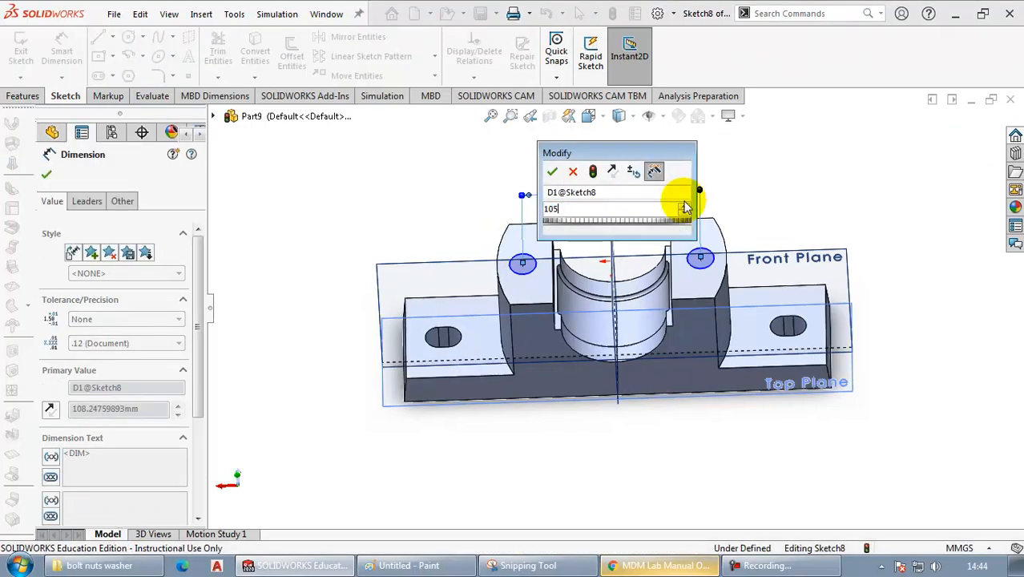
{"action": "key", "text": "Return"}
Dimension the circle's diameter as 19 mm, following the hole size in the reference drawing
{"action": "left_click", "coordinate": [531, 280]}
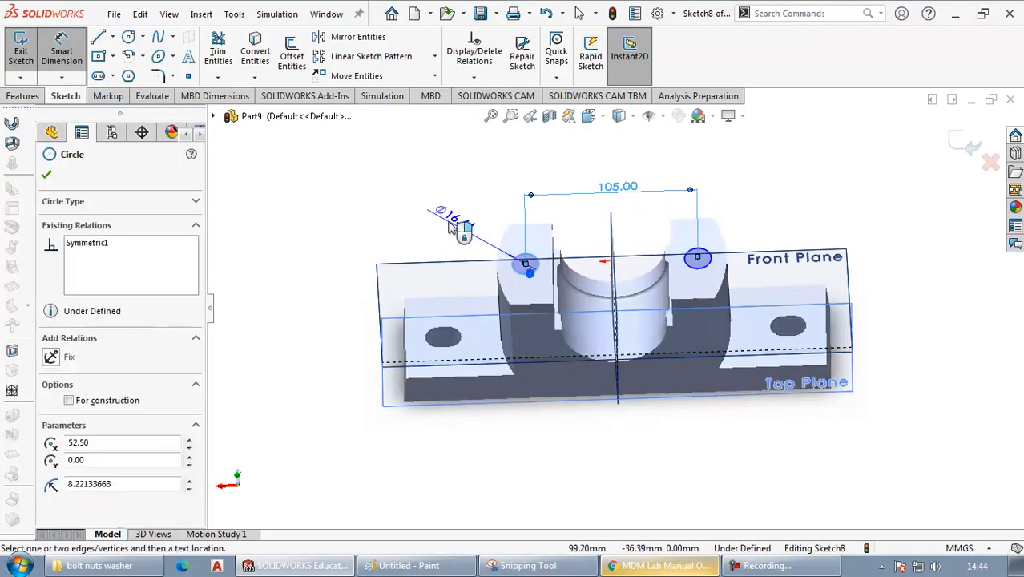
{"action": "left_click", "coordinate": [606, 308]}
{"action": "left_click", "coordinate": [622, 301]}
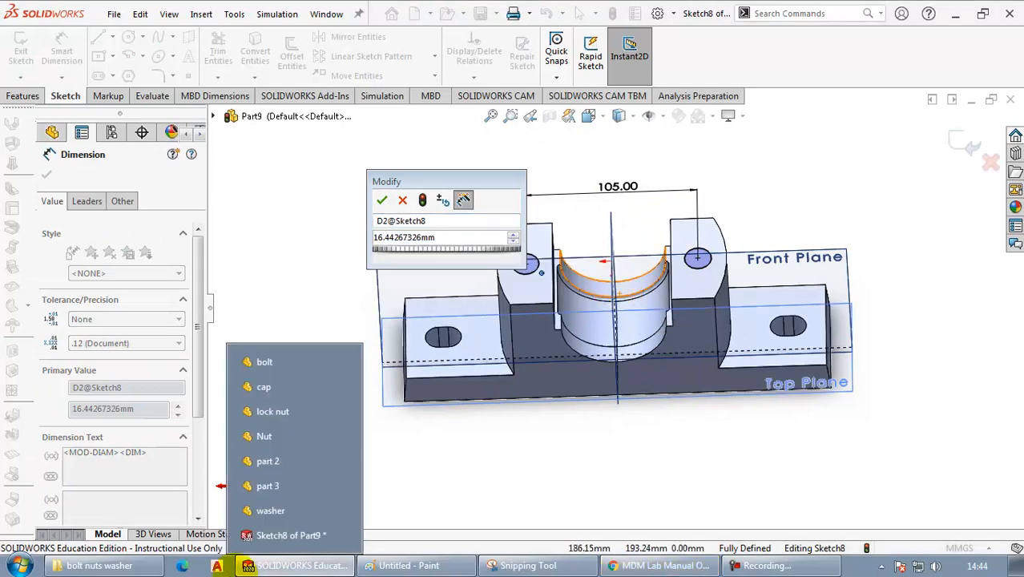
{"action": "key", "text": "alt+Tab"}
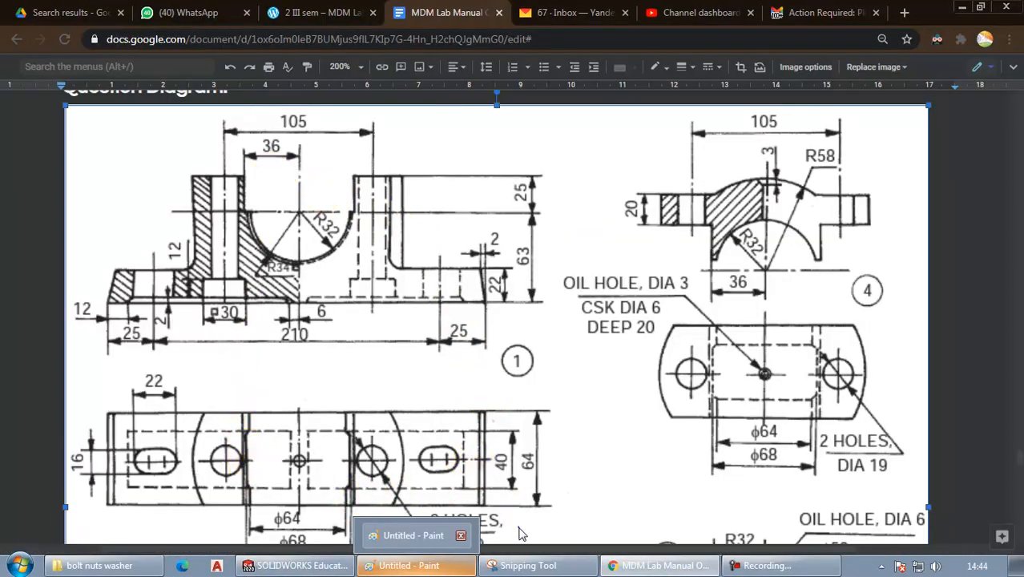
{"action": "scroll", "coordinate": [533, 458], "scroll_direction": "down", "scroll_amount": 3}
{"action": "key", "text": "alt+Tab"}
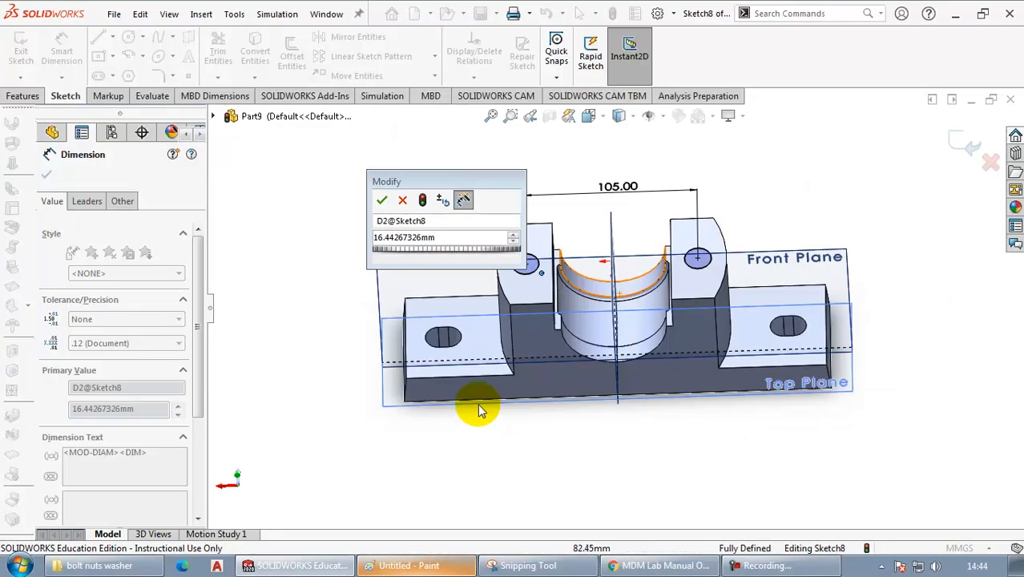
{"action": "type", "text": "19"}
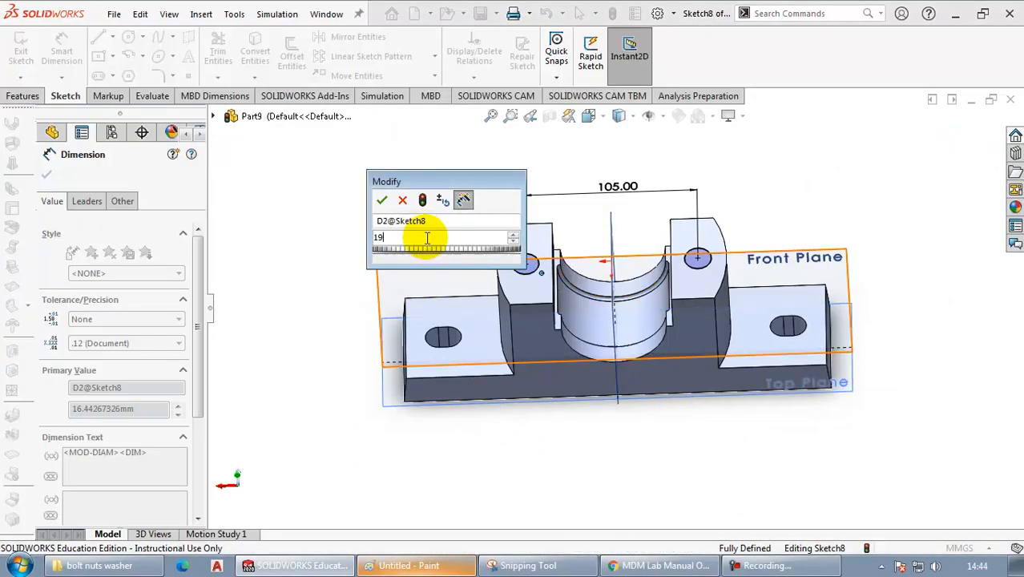
{"action": "key", "text": "Return"}
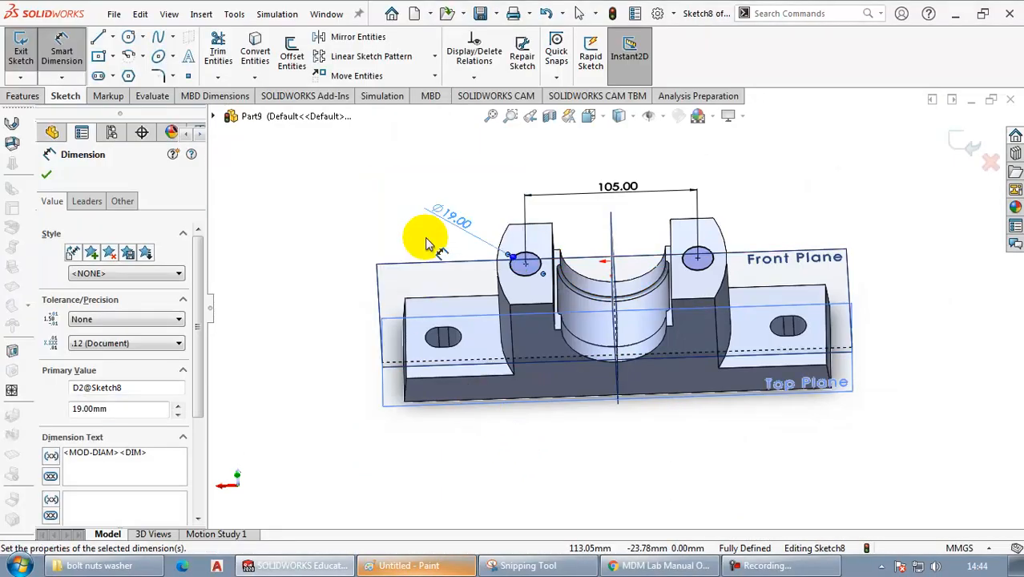
Cut the two 19 mm circles Through All from the raised body's top face with Extruded Cut
{"action": "left_click", "coordinate": [23, 96]}
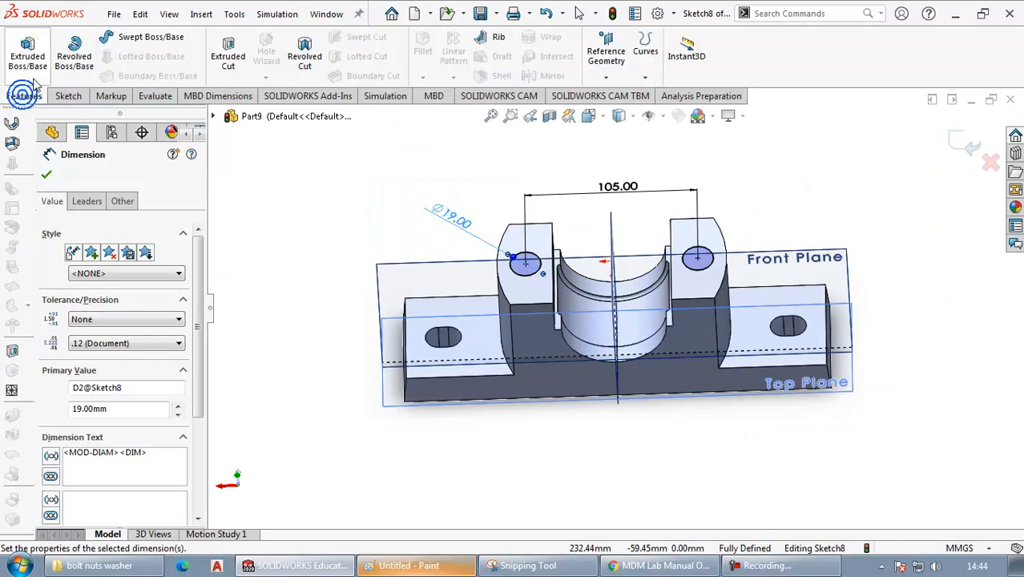
{"action": "left_click", "coordinate": [226, 60]}
{"action": "left_click", "coordinate": [142, 223]}
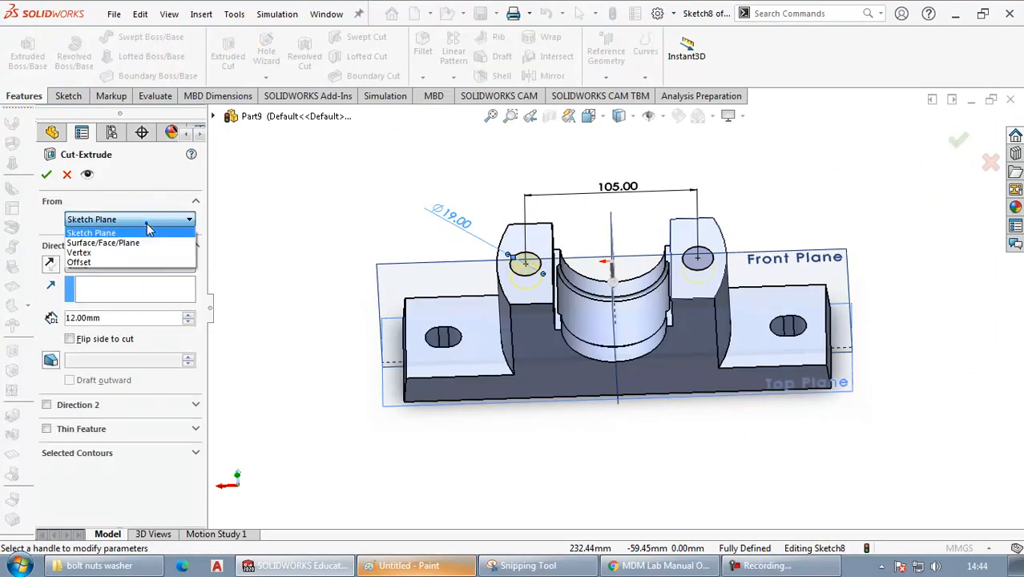
{"action": "left_click", "coordinate": [146, 226]}
{"action": "left_click", "coordinate": [132, 265]}
{"action": "left_click", "coordinate": [137, 289]}
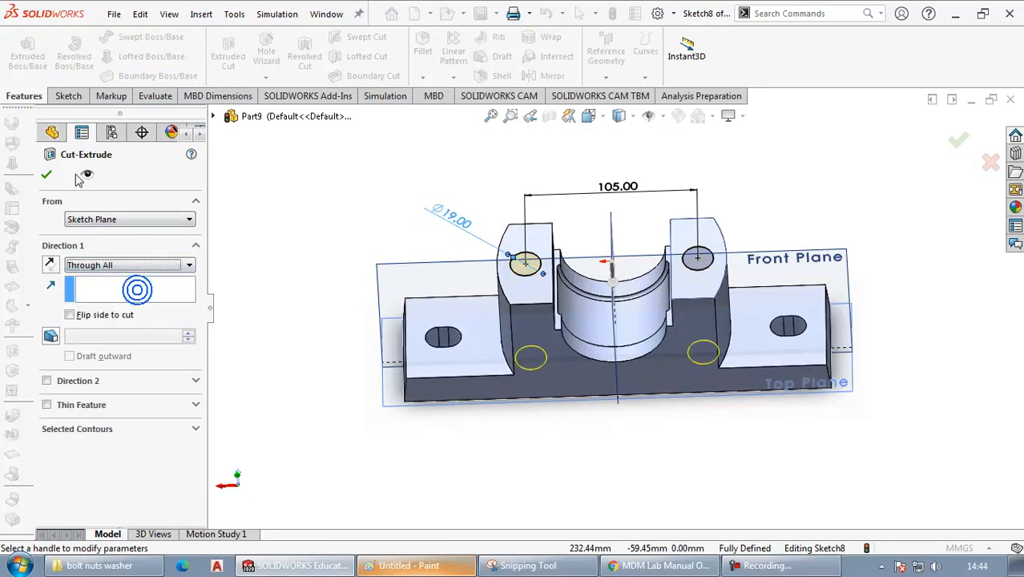
{"action": "left_click", "coordinate": [46, 175]}
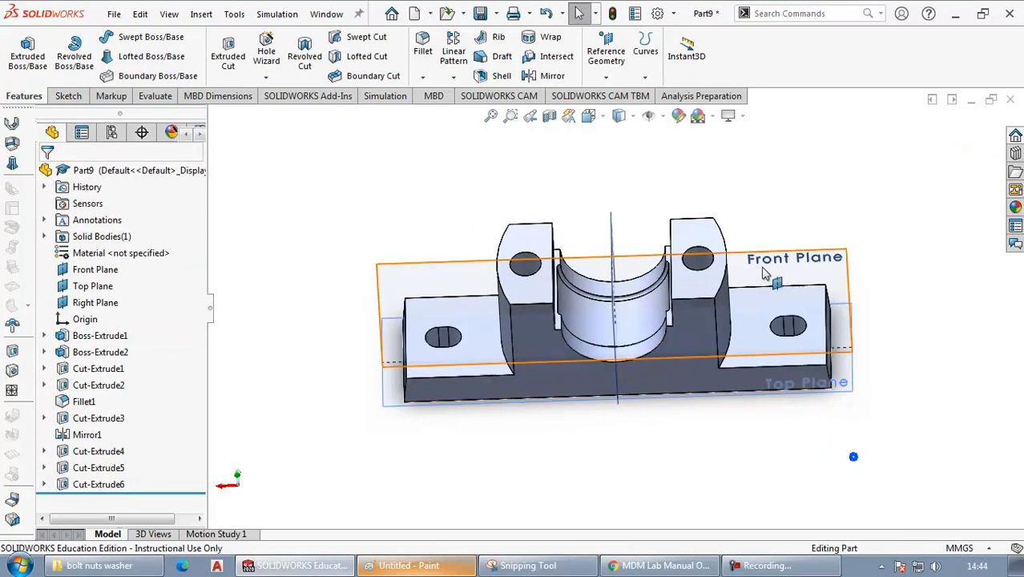
Save the finished part as a SOLIDWORKS Part file named "base"
{"action": "middle_click_drag", "start_coordinate": [801, 433], "coordinate": [775, 483]}
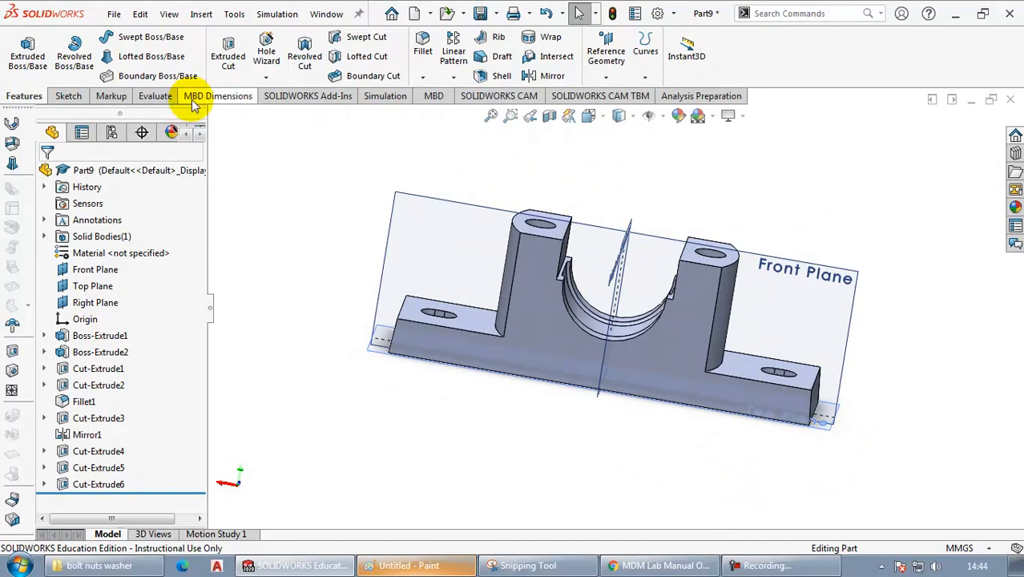
{"action": "left_click", "coordinate": [111, 16]}
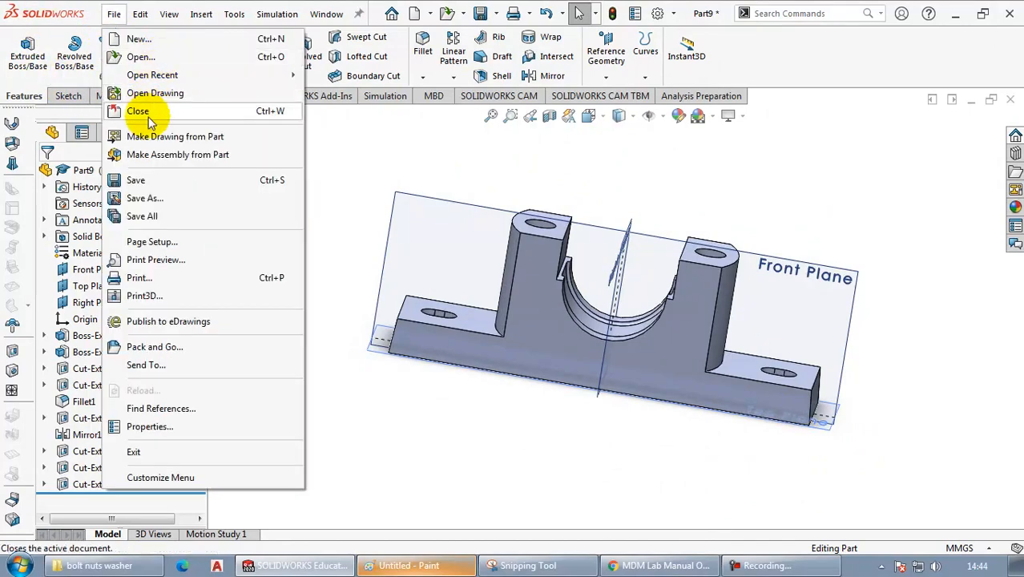
{"action": "left_click", "coordinate": [153, 189]}
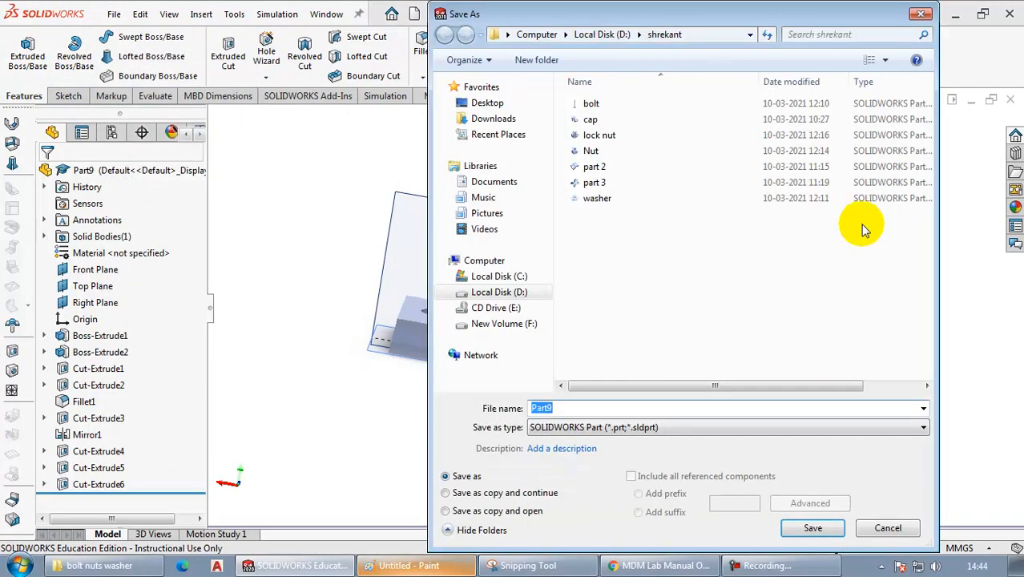
{"action": "type", "text": "base"}
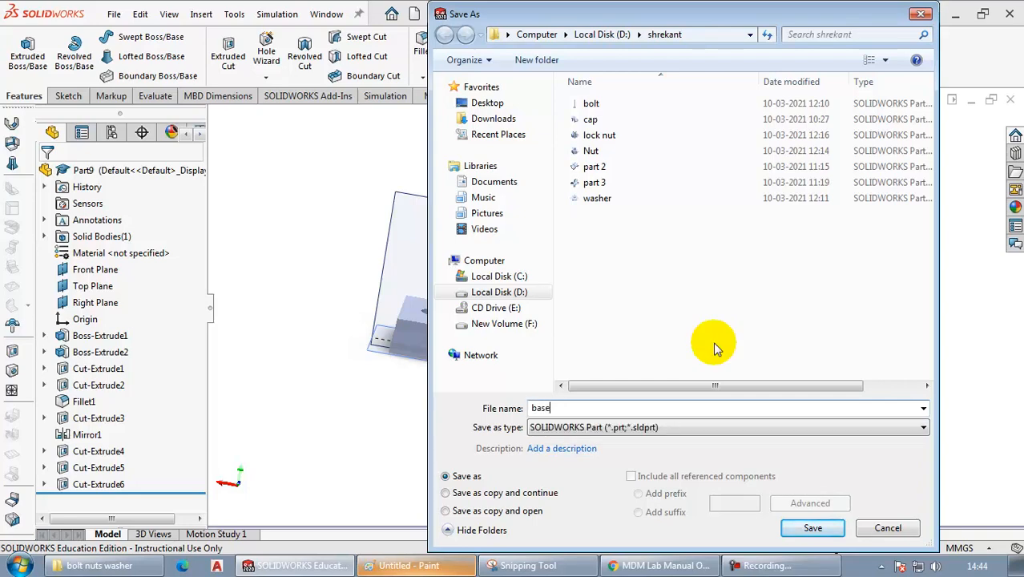
{"action": "key", "text": "Return"}
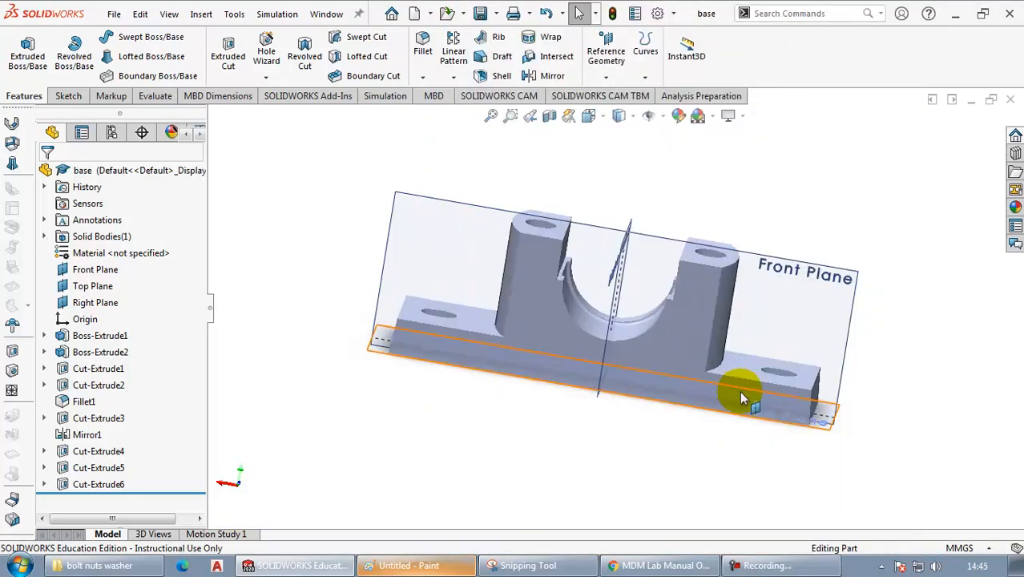
{"action": "left_click", "coordinate": [853, 180]}
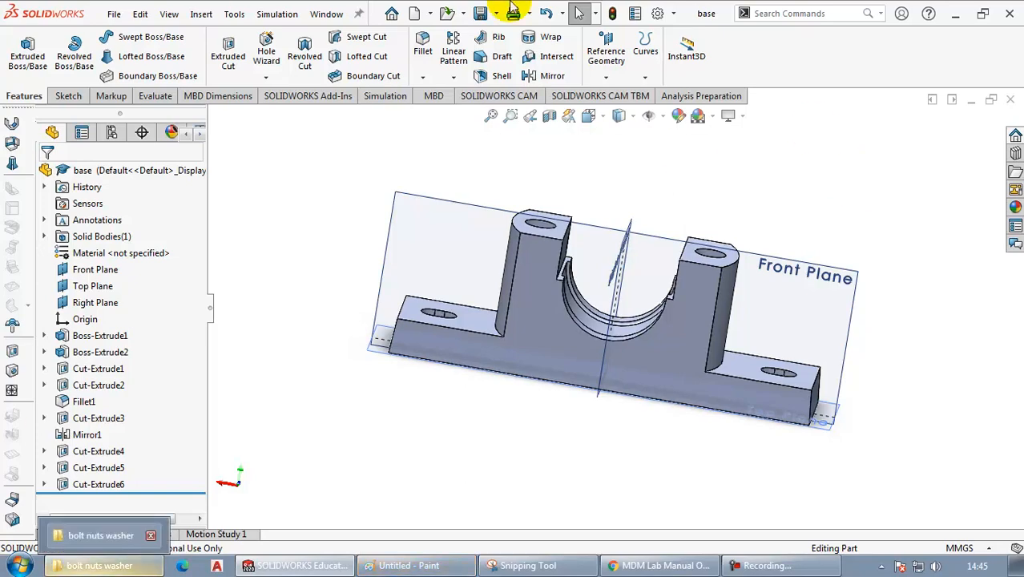
{"action": "middle_click_drag", "start_coordinate": [829, 290], "coordinate": [876, 352]}
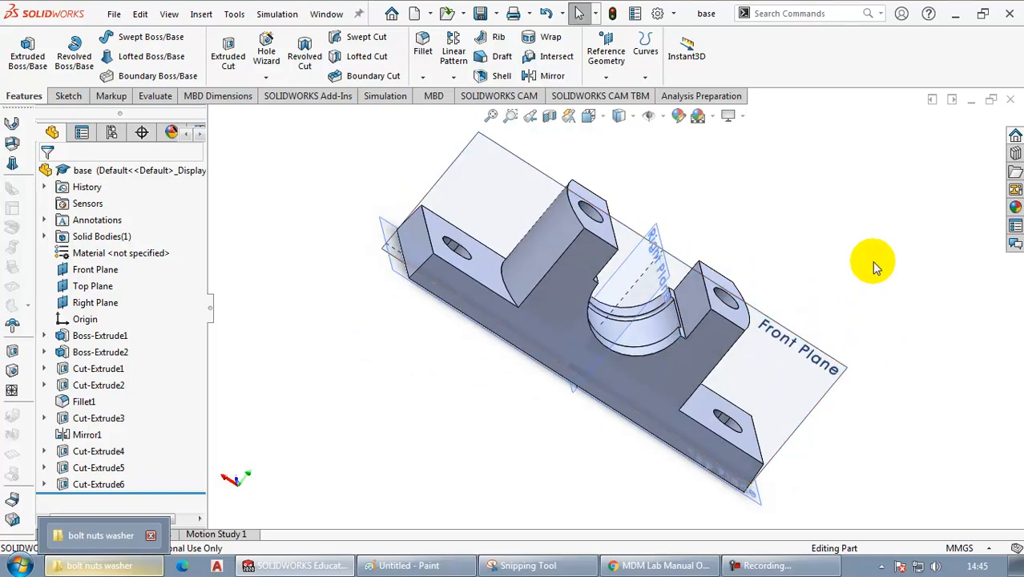